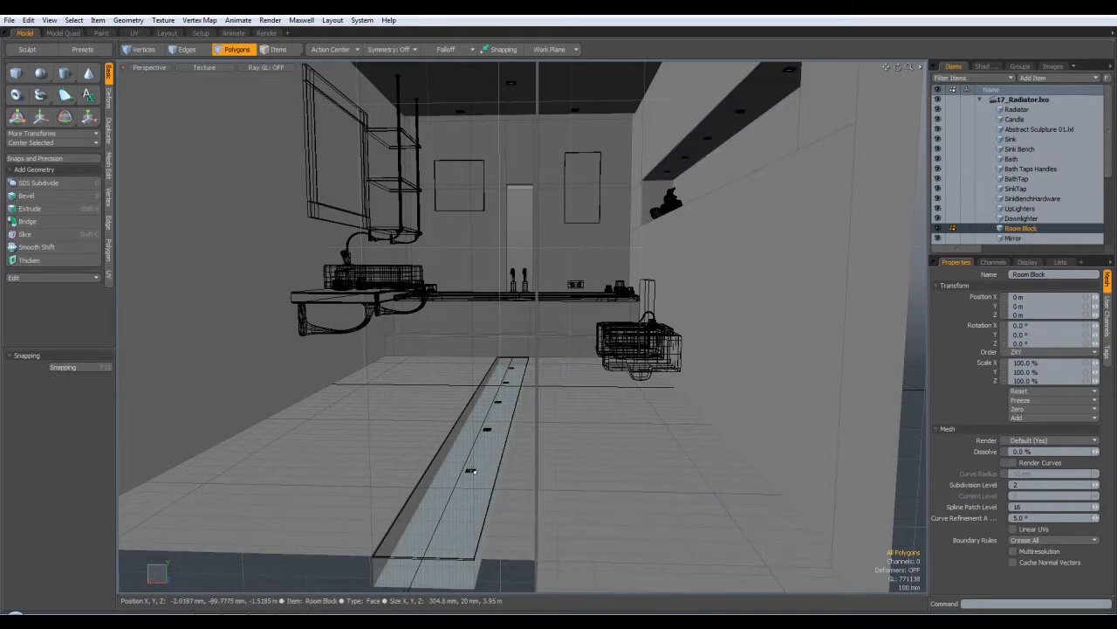
Step: Examine the bathroom layout and the recessed floor channel in the Room Block, and look through the scene's item hierarchy including Original Geo
alt+drag(479, 465, 576, 501)
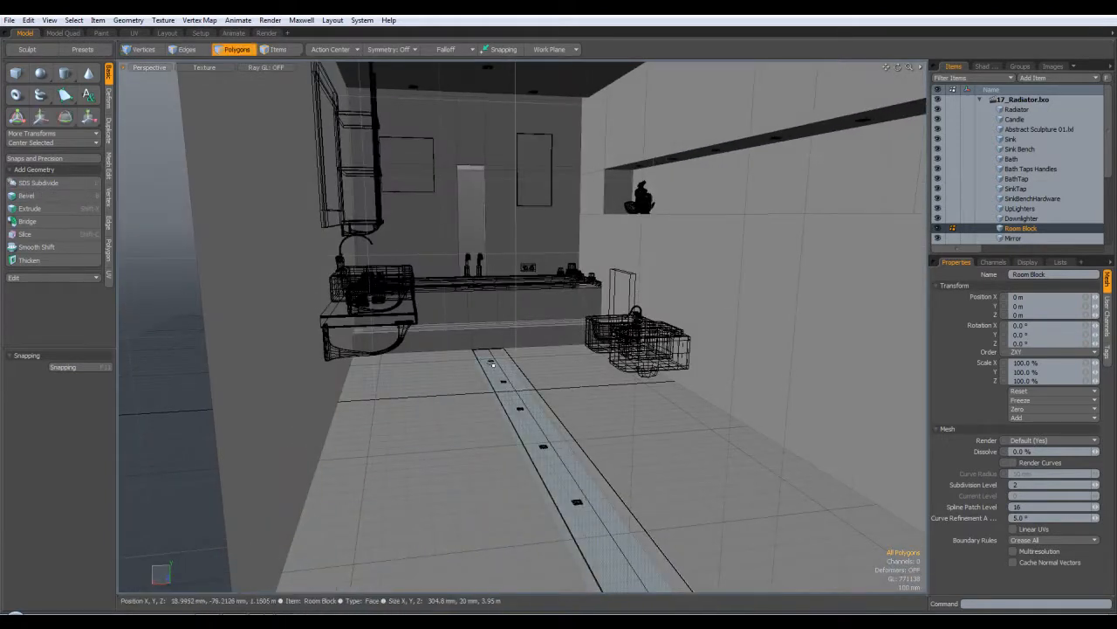
alt+drag(493, 365, 568, 436)
alt+drag(471, 259, 514, 315)
alt+drag(559, 401, 564, 332)
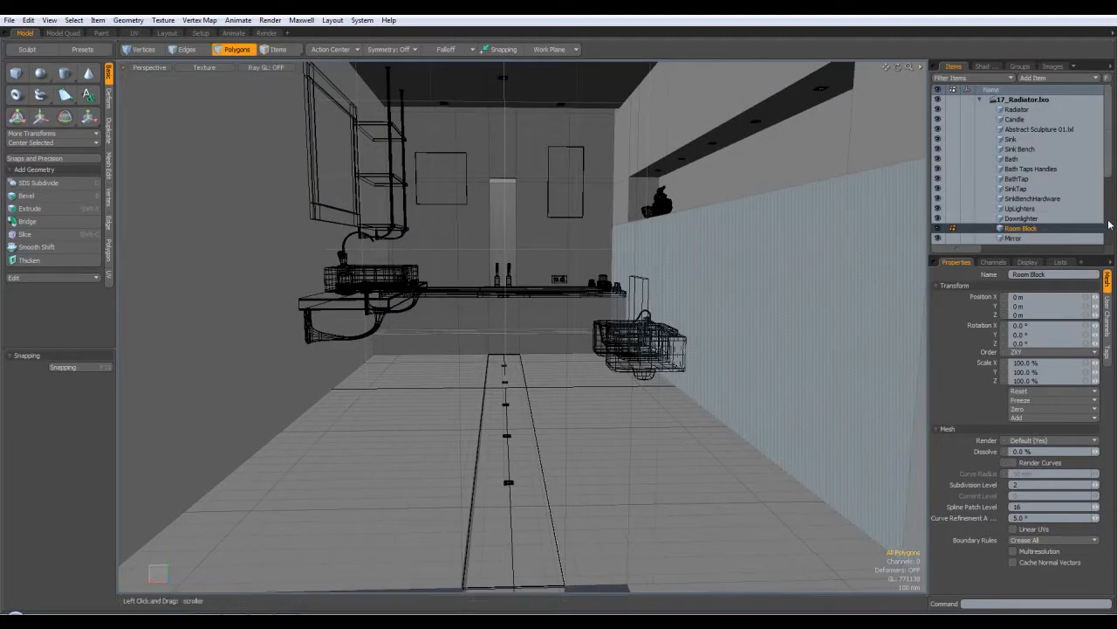
scroll(1108, 225, down, 3)
click(987, 239)
scroll(1109, 235, down, 1)
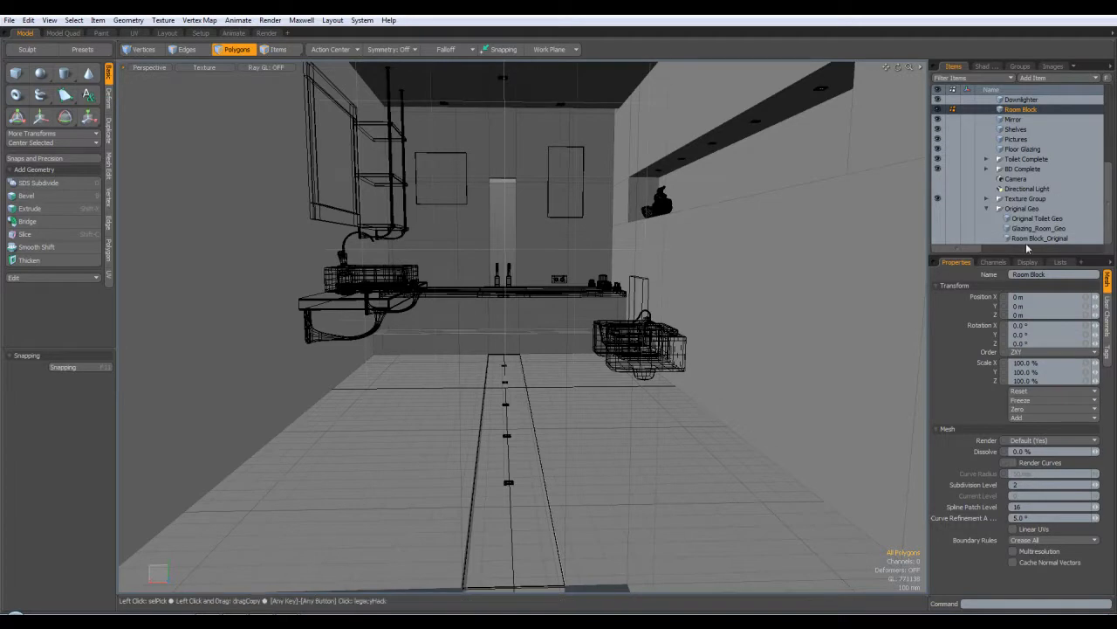
click(987, 209)
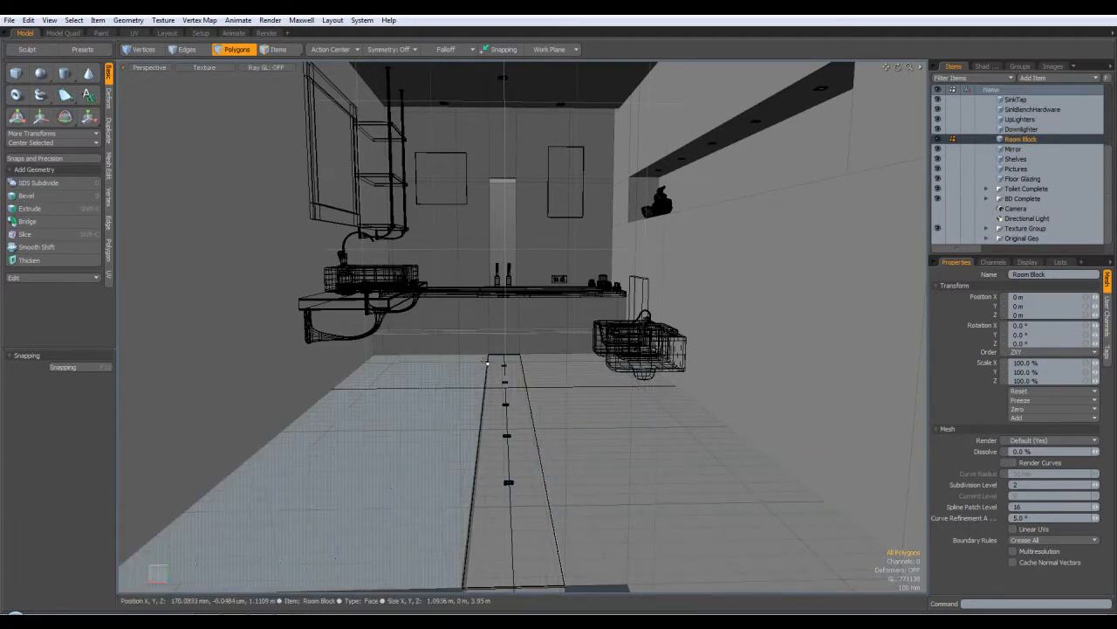
alt+drag(599, 506, 664, 502)
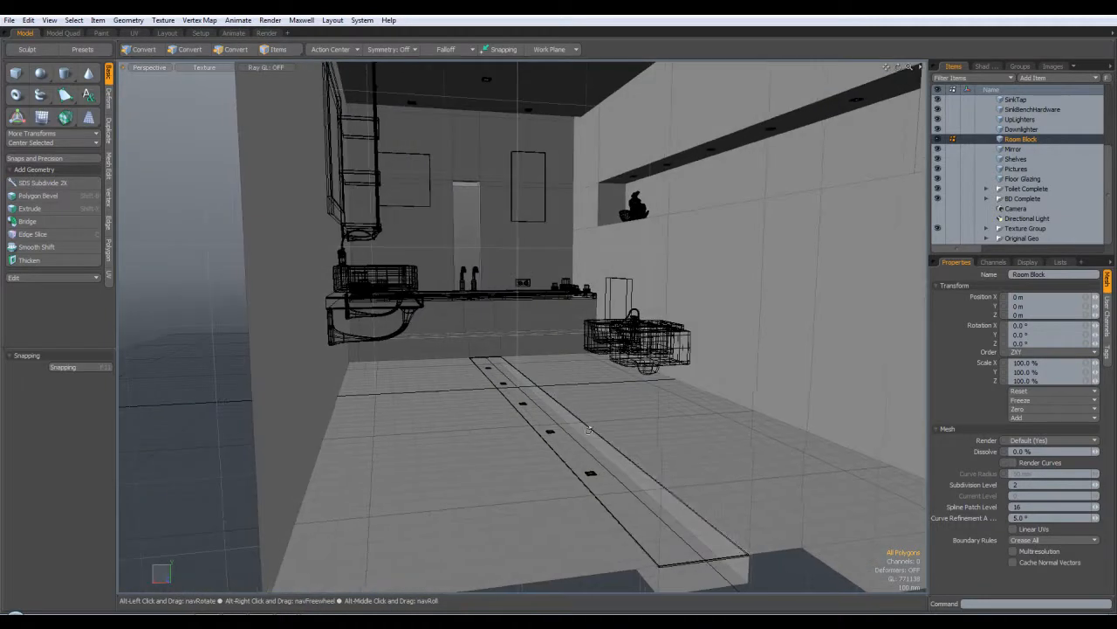
alt+drag(695, 566, 878, 349)
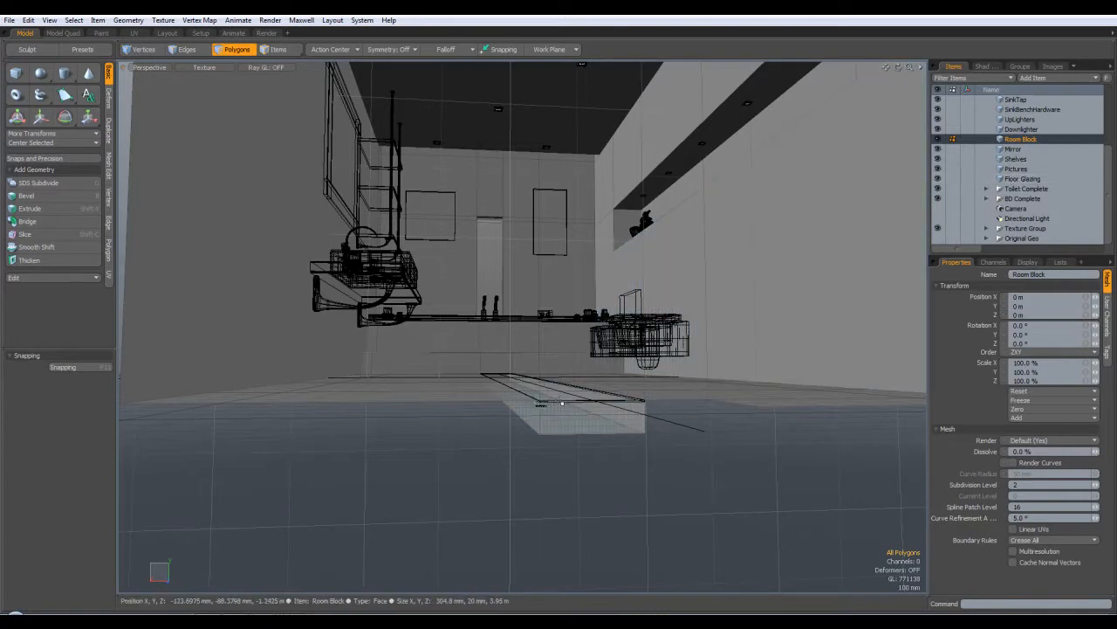
alt+drag(556, 408, 637, 377)
alt+drag(550, 360, 494, 402)
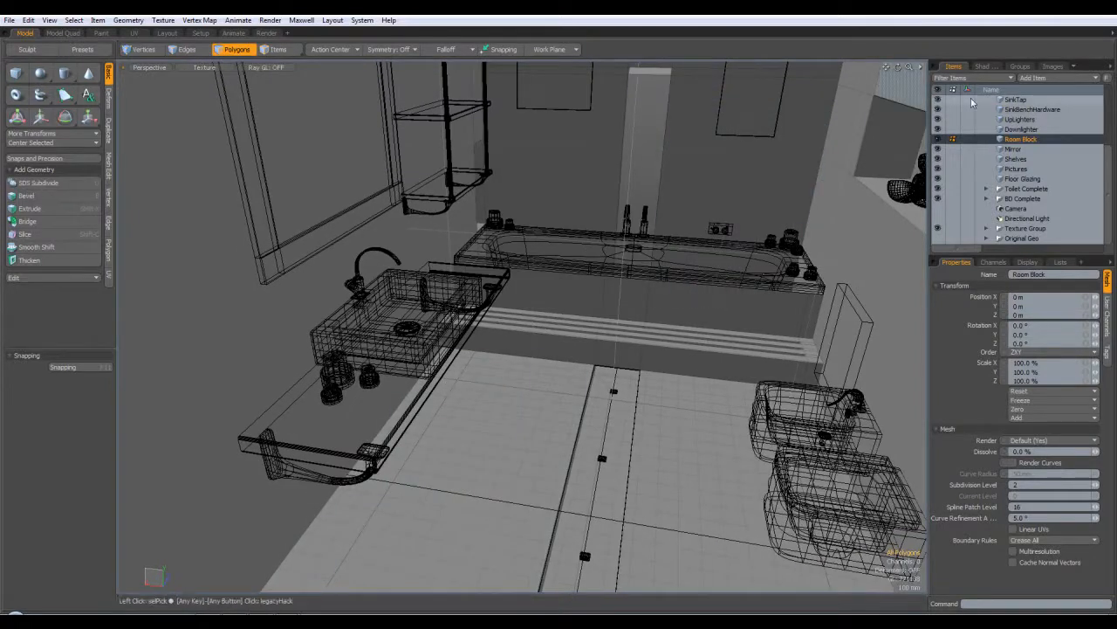
Step: Make the Candle item active, toggle its subdivision smoothing, and inspect the candles and holders beside the sink up close
scroll(1013, 123, up, 3)
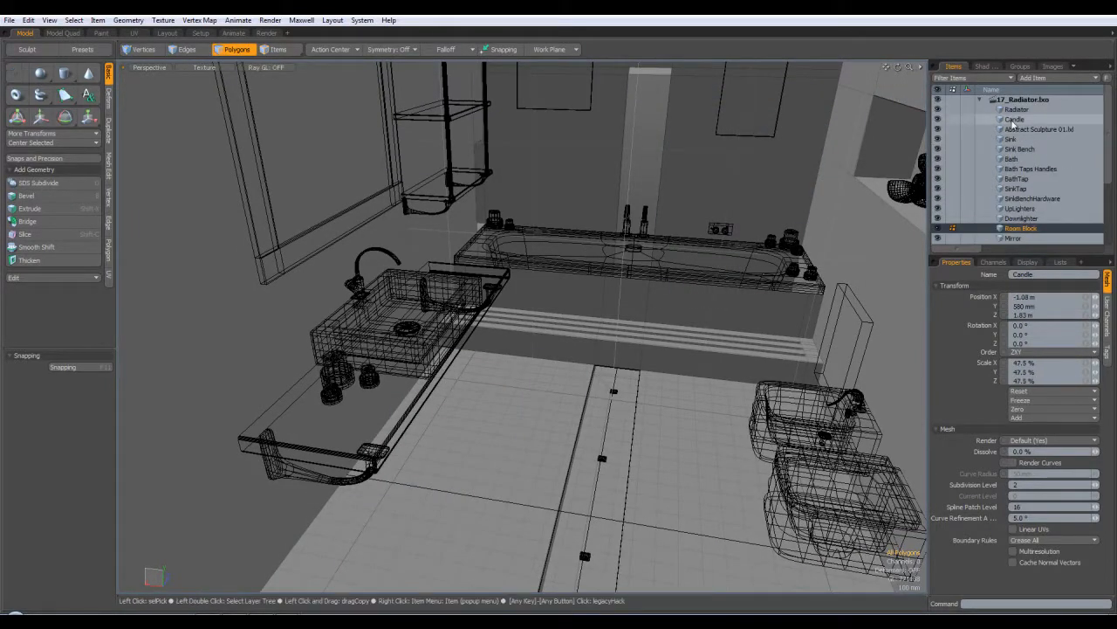
click(1012, 119)
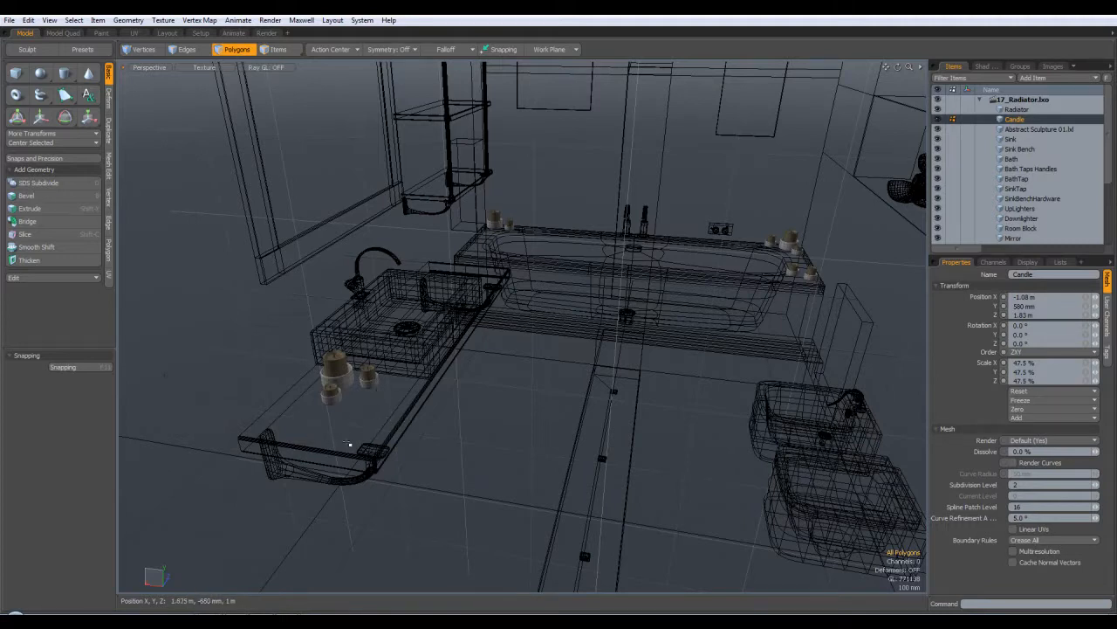
scroll(353, 400, up, 3)
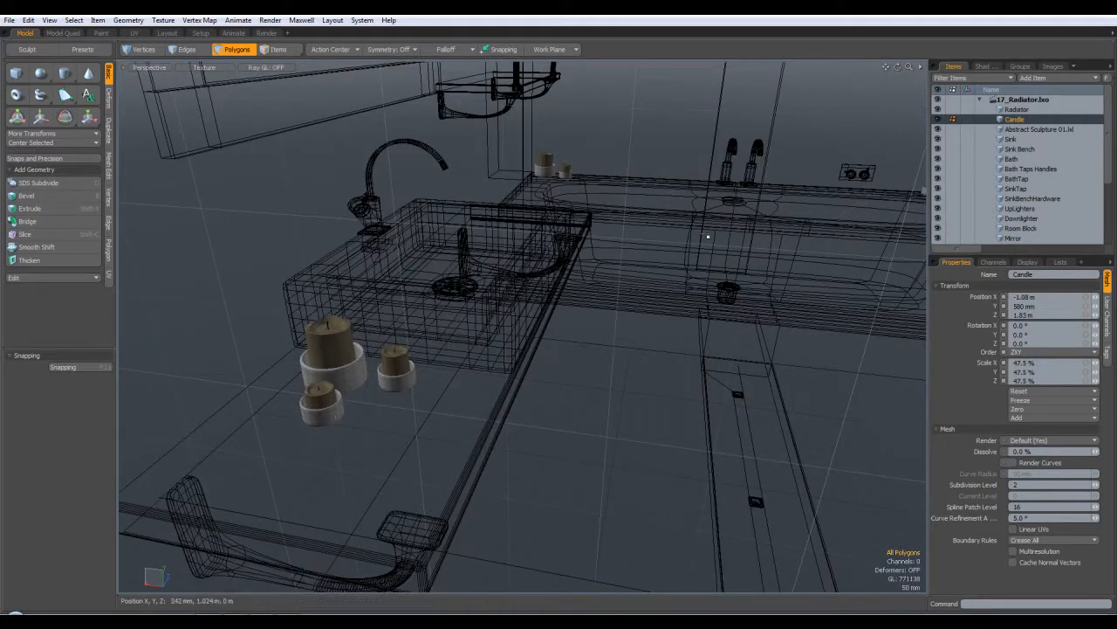
key(Tab)
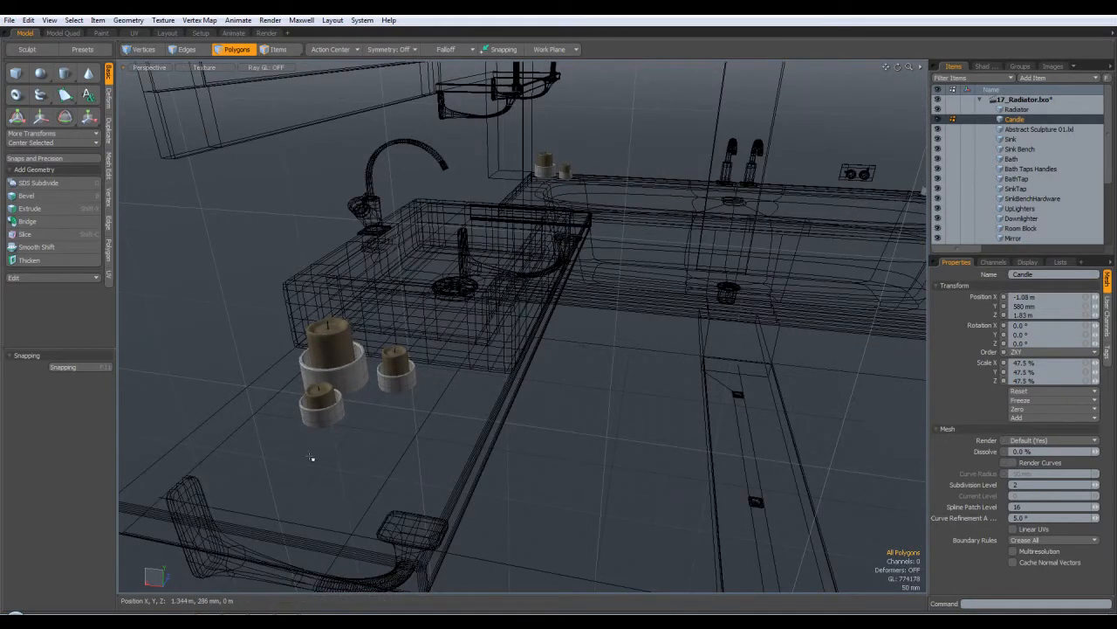
scroll(305, 421, up, 5)
alt+drag(583, 389, 645, 415)
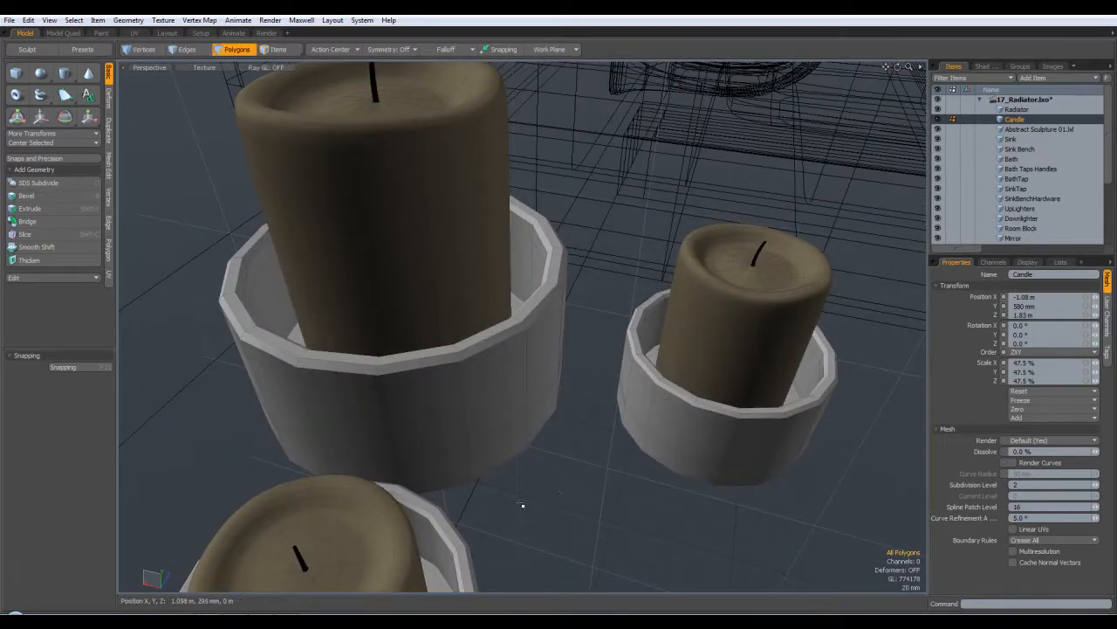
scroll(520, 529, down, 5)
alt+drag(546, 534, 476, 461)
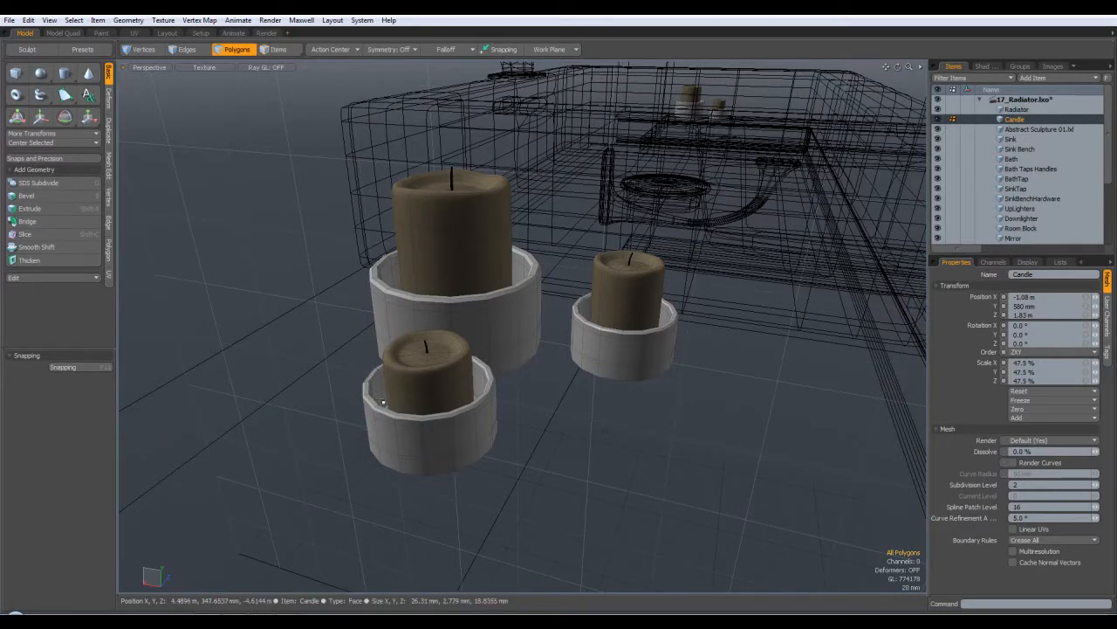
alt+drag(576, 417, 568, 425)
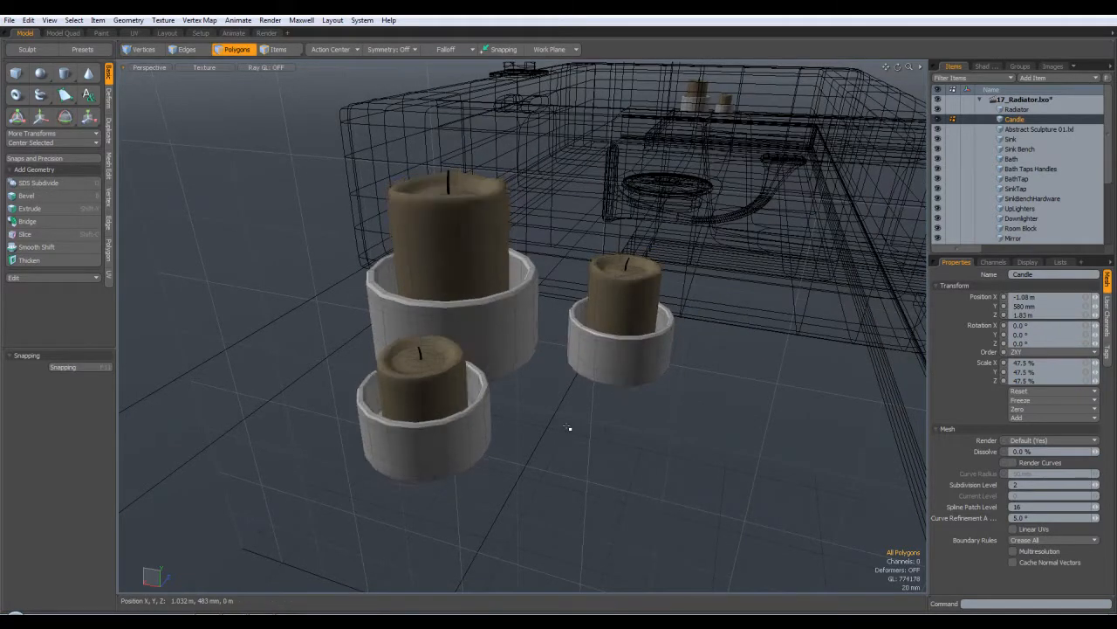
Step: Toggle subdivision smoothing on the Candle mesh back and forth to compare the candles with their holders
key(Tab)
mouse_move(784, 350)
alt+mouse_down()
mouse_move(769, 372)
mouse_move(765, 342)
alt+mouse_up()
scroll(765, 342, down, 3)
alt+drag(771, 404, 663, 379)
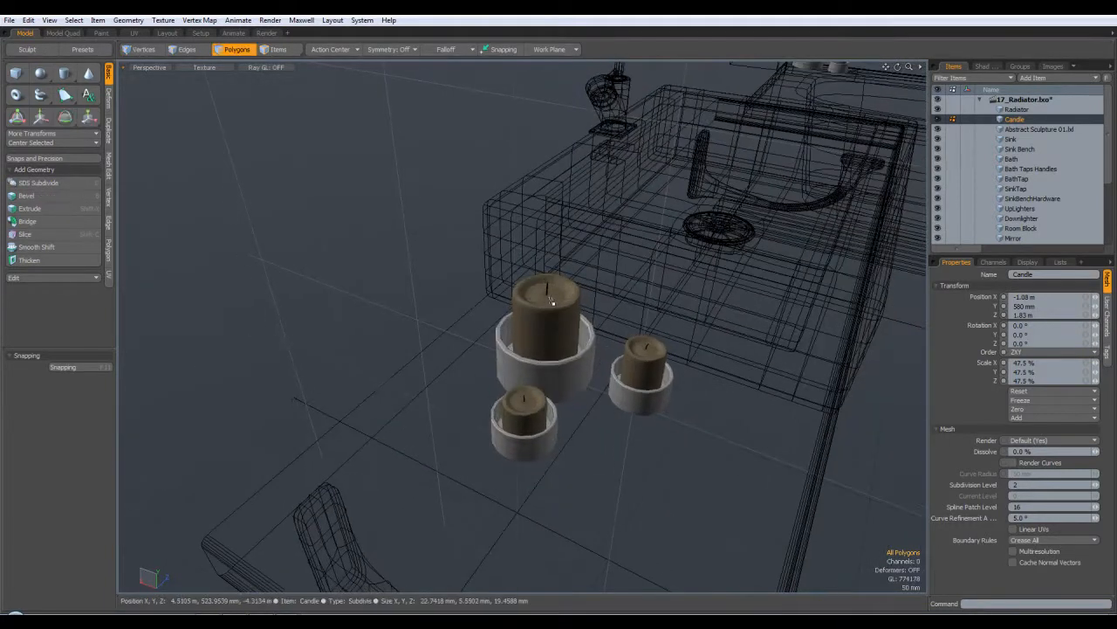
key(Tab)
key(Tab)
key(Tab)
key(Tab)
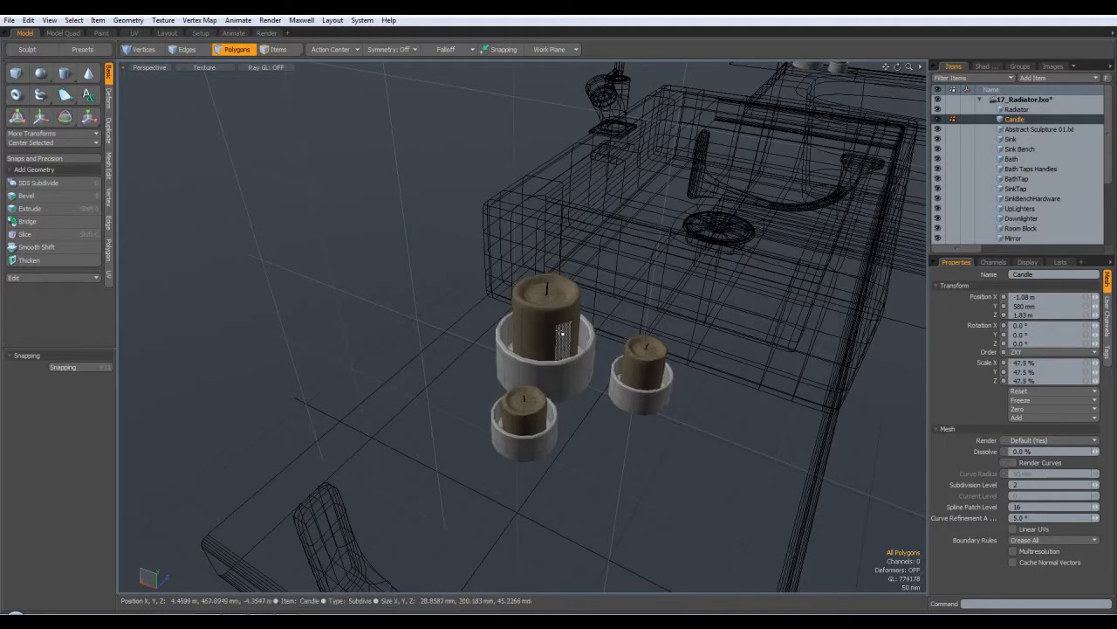
double_click(568, 378)
shift+double_click(541, 441)
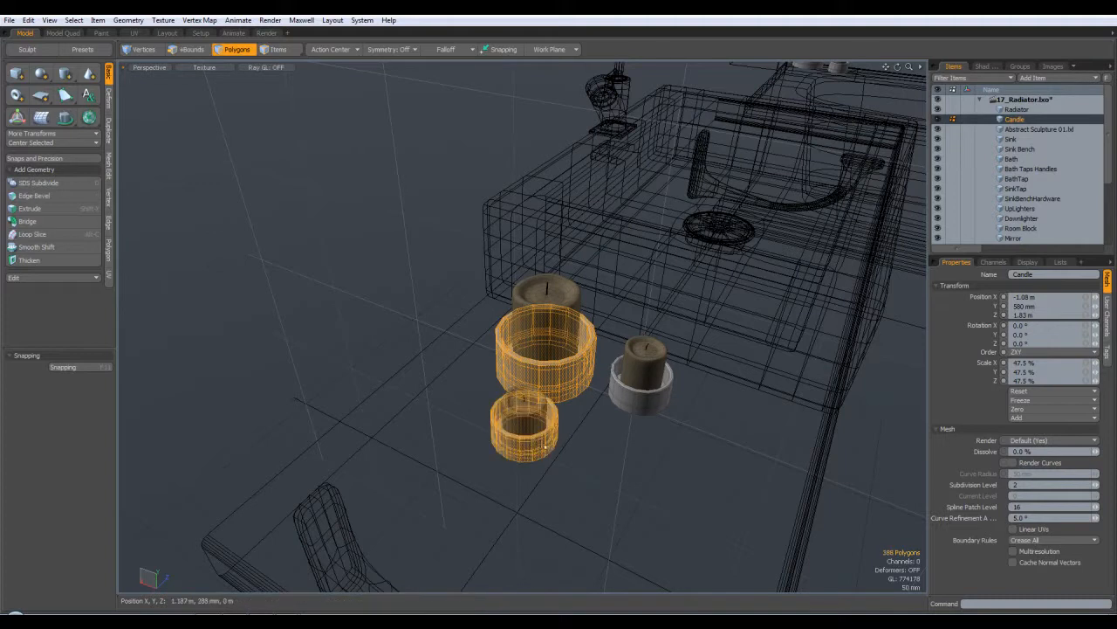
shift+double_click(650, 397)
key(super)
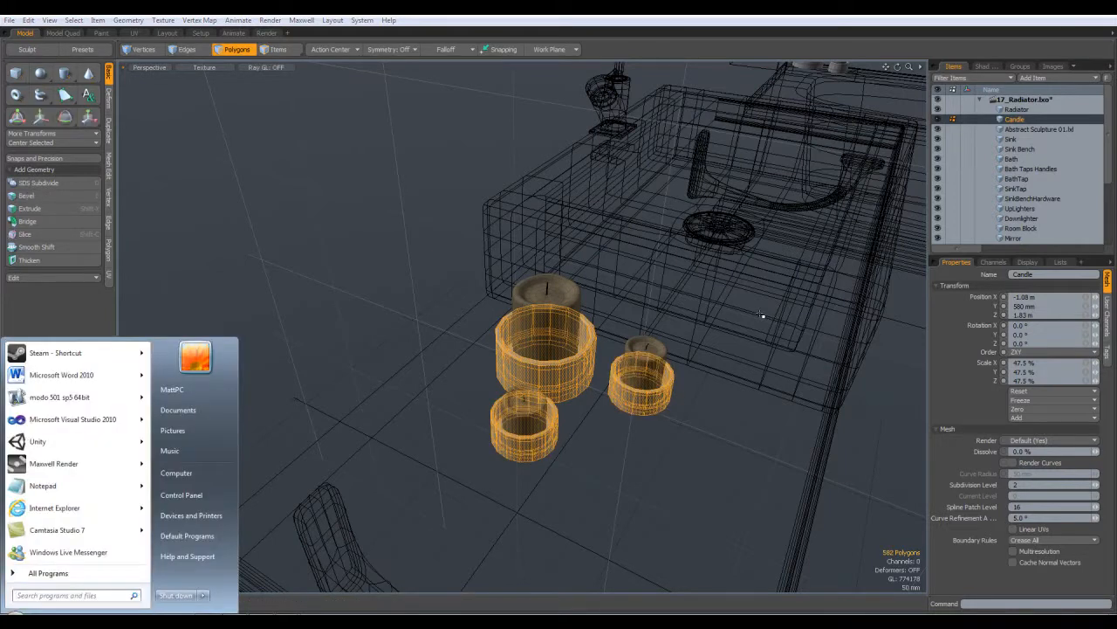
click(758, 315)
alt+drag(758, 315, 639, 368)
Step: Select all candle holders on the sink bench and around the bath, convert them to subdivision surfaces, and clear the selection
double_click(527, 385)
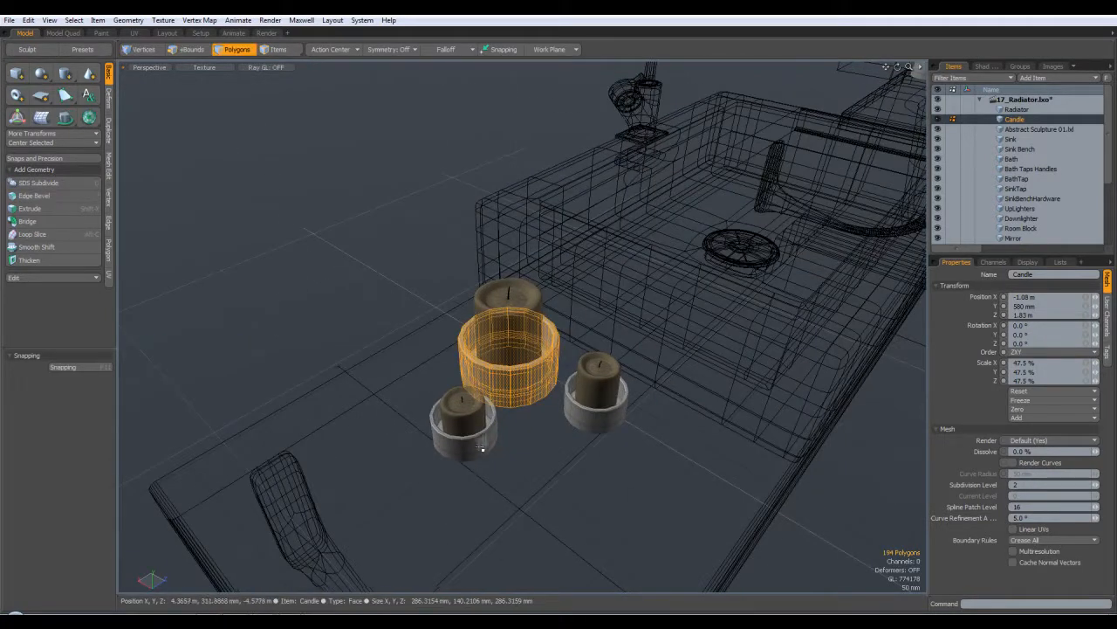
shift+double_click(480, 441)
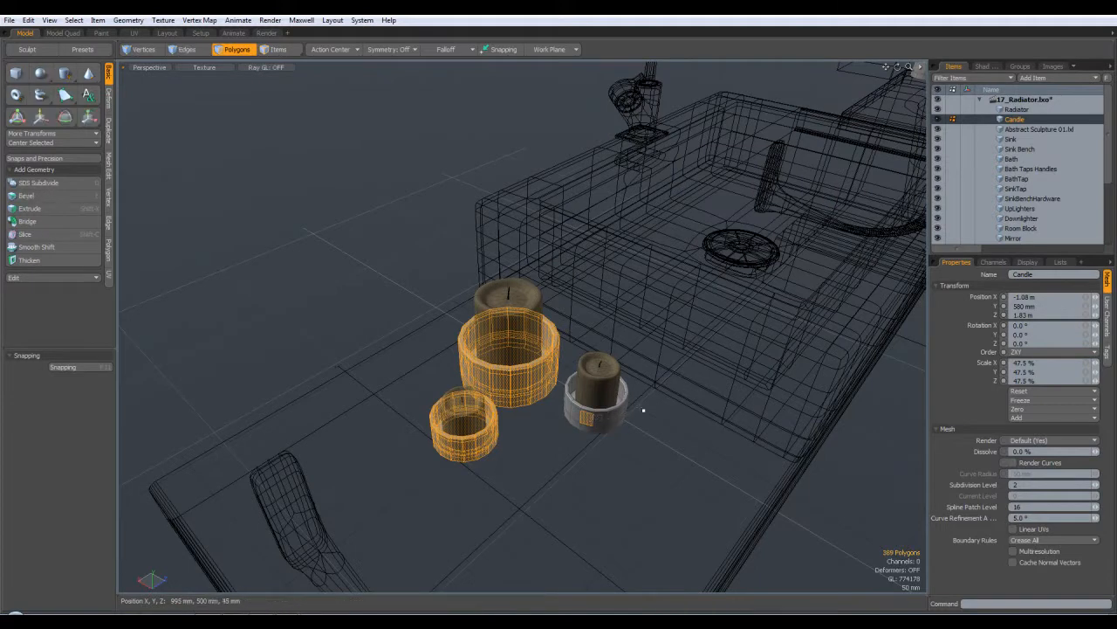
shift+double_click(600, 416)
alt+shift+drag(759, 309, 301, 508)
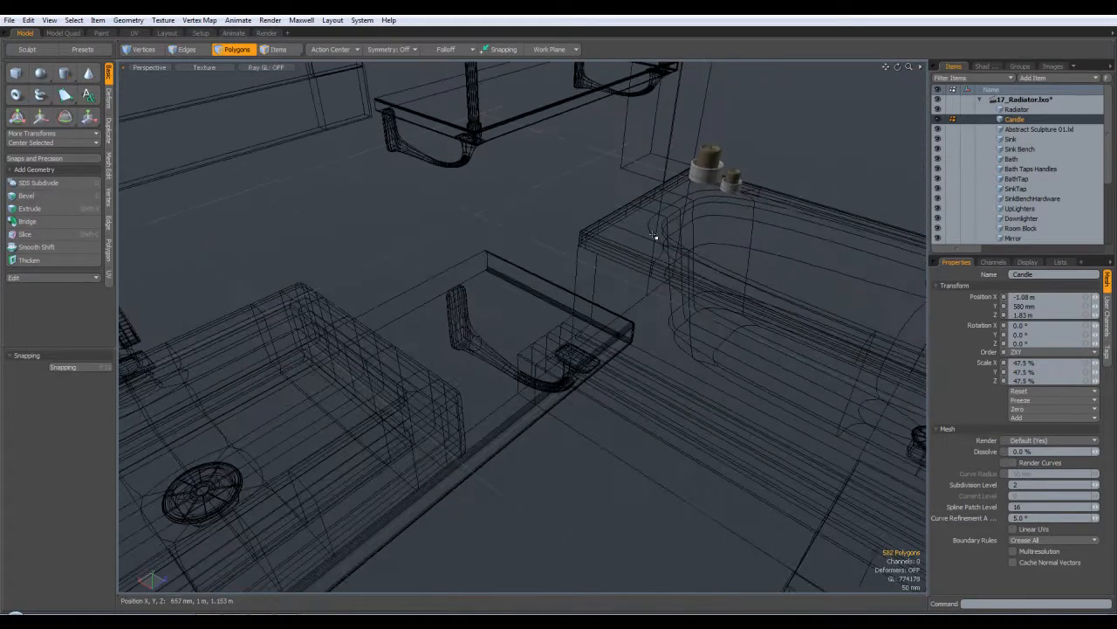
shift+double_click(712, 173)
alt+drag(781, 172, 262, 122)
alt+shift+drag(663, 356, 884, 438)
shift+click(637, 444)
shift+double_click(636, 444)
alt+shift+drag(690, 375, 738, 297)
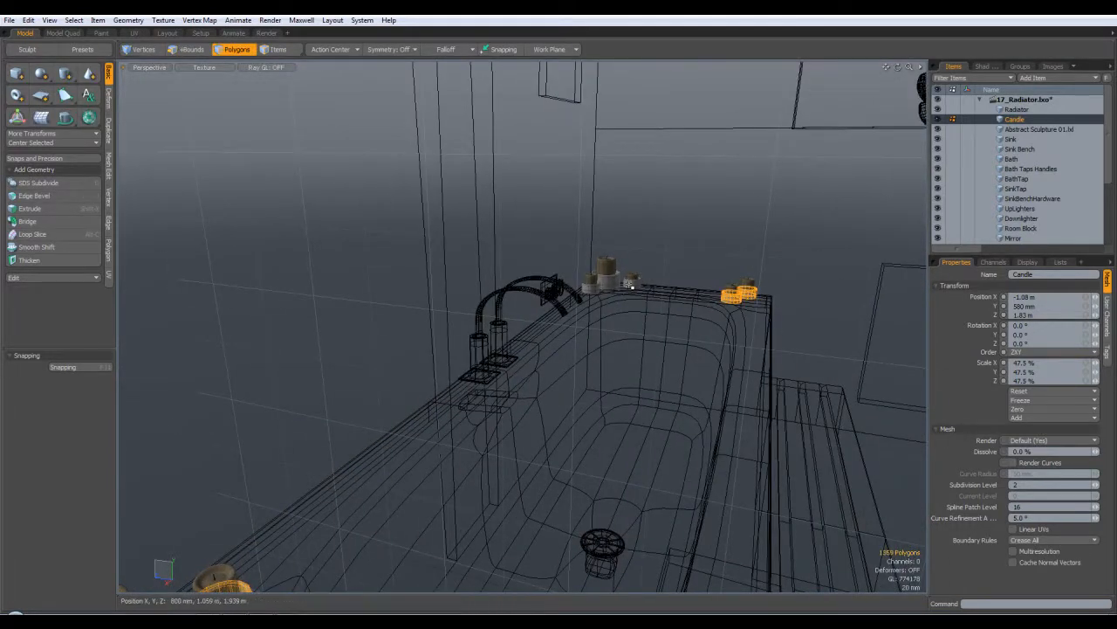
shift+double_click(613, 283)
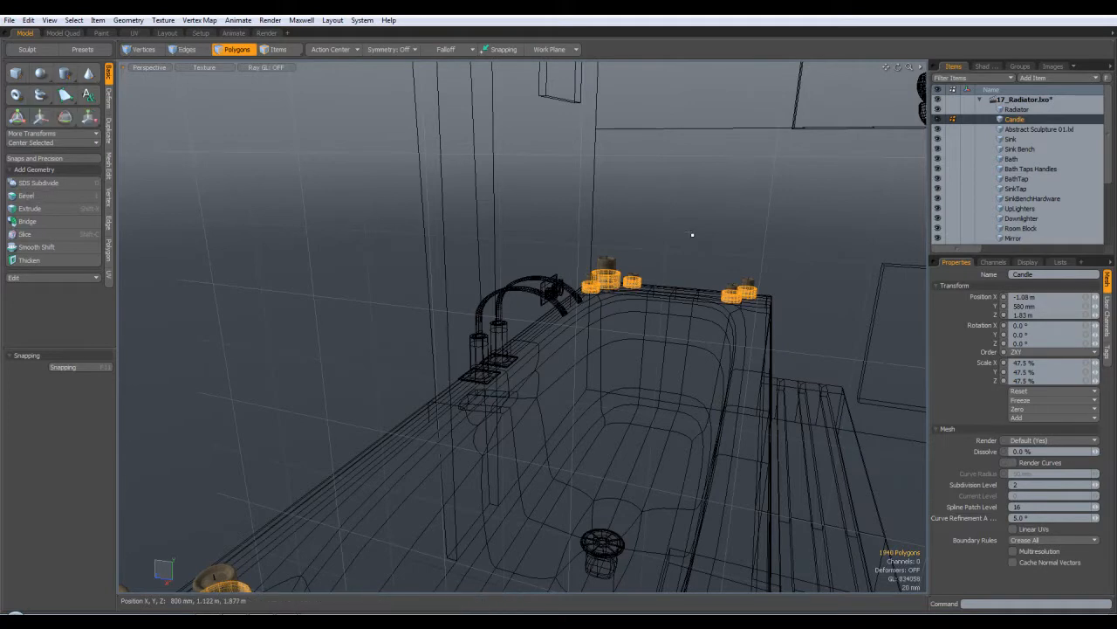
click(686, 249)
alt+drag(724, 344, 669, 374)
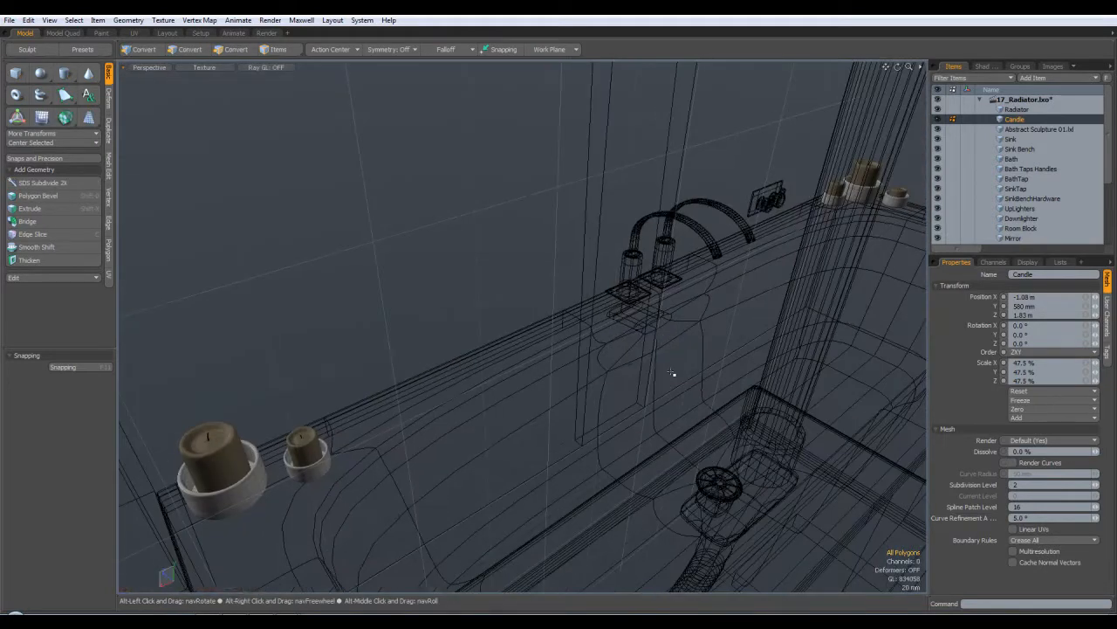
Step: Make the Radiator item active and select all polygons of its placeholder block
alt+drag(425, 409, 340, 351)
alt+drag(477, 428, 636, 336)
click(1016, 109)
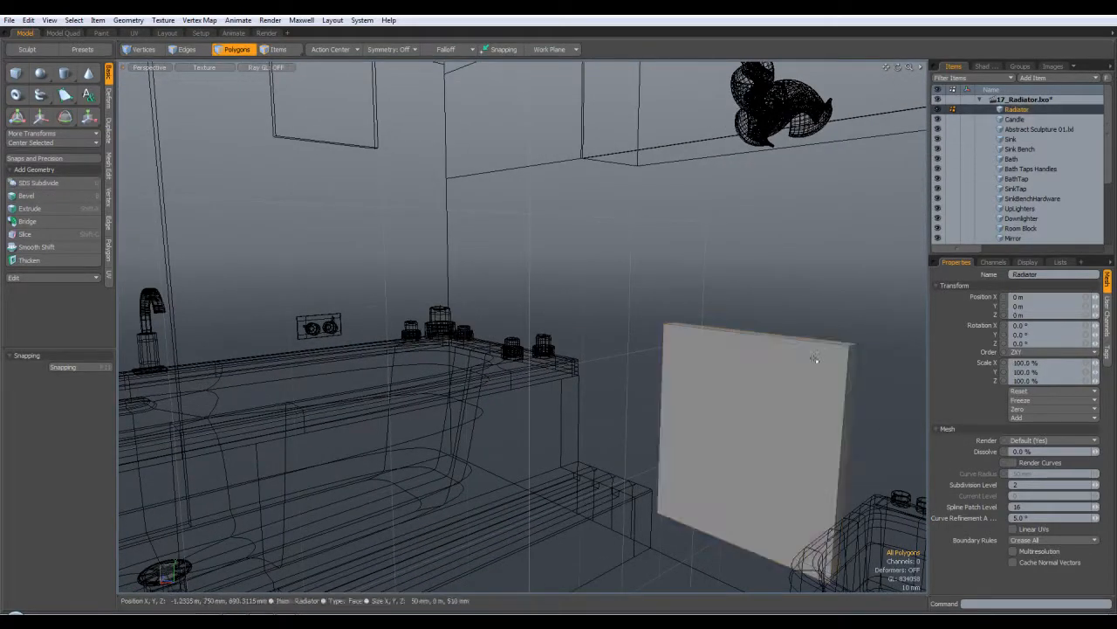
key(shift+a)
mouse_move(630, 435)
alt+mouse_down()
mouse_move(668, 447)
mouse_move(615, 427)
alt+mouse_up()
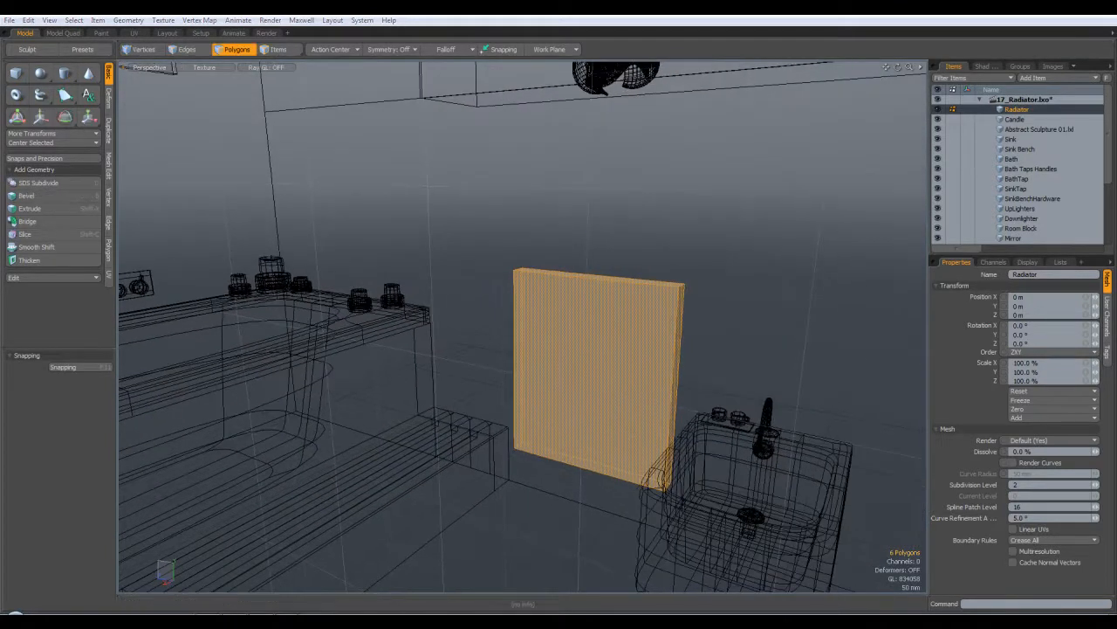
Step: Bring up the Wall Heater and Wall Heater Dimensions reference images, study the heater's construction and sizes, and return to modo
click(274, 578)
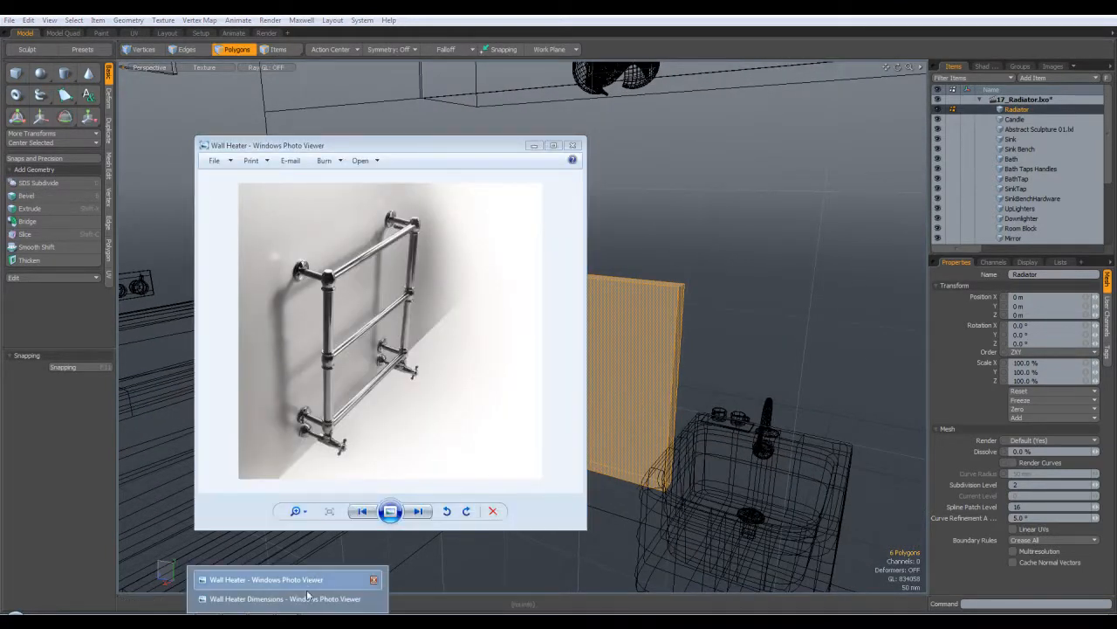
click(279, 601)
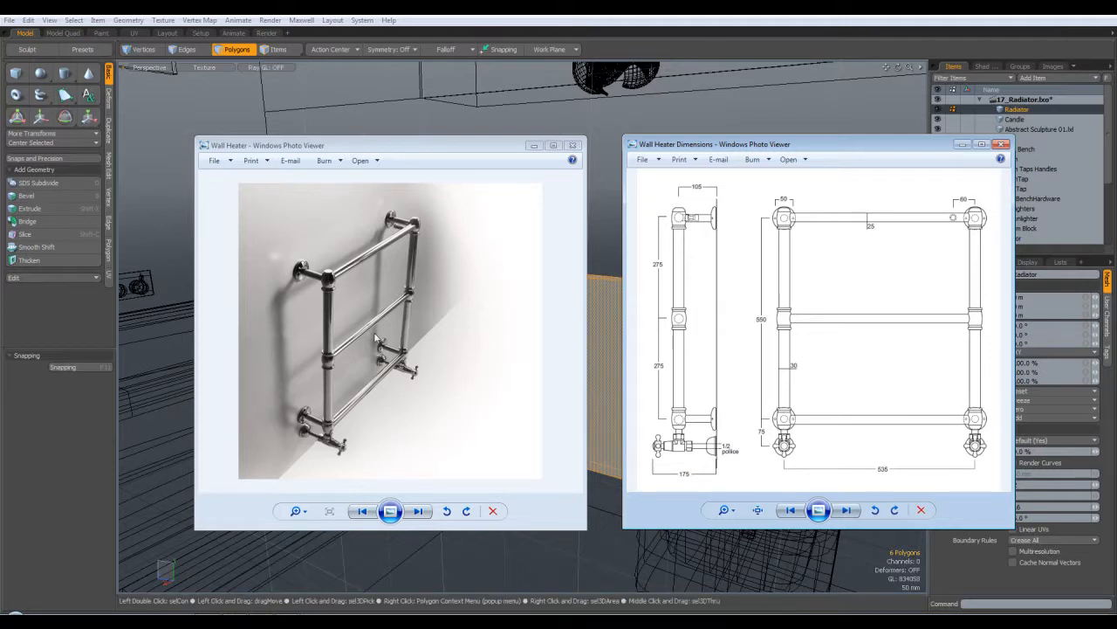
click(635, 23)
Step: Move the radiator block's front face 34 mm outward from the wall along X and deselect it
alt+drag(590, 339, 481, 227)
key(3)
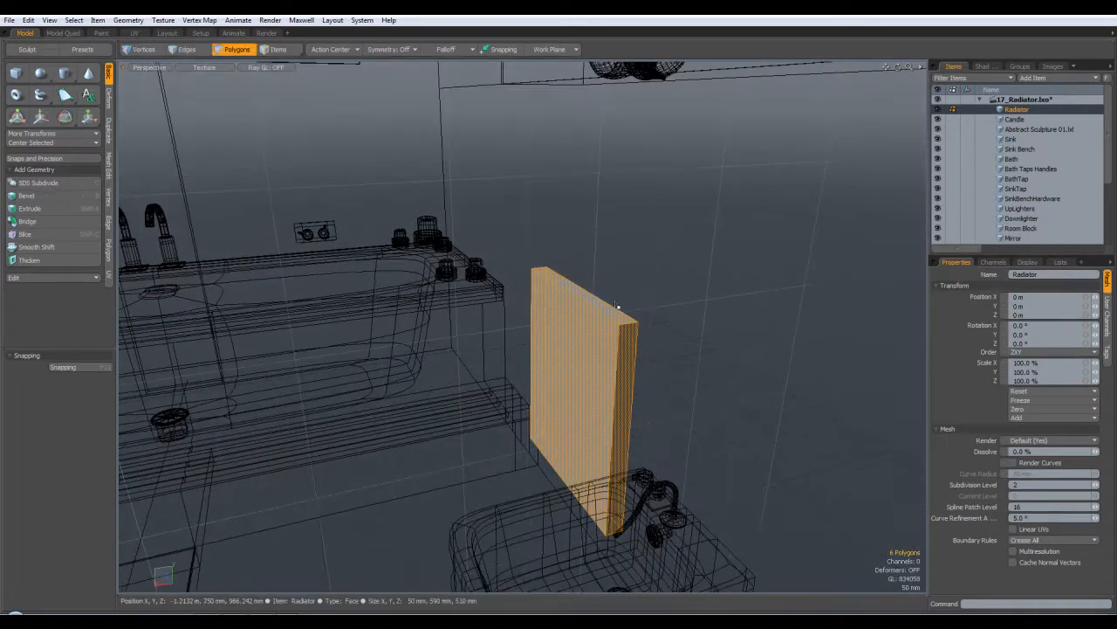
click(567, 337)
alt+drag(666, 367, 677, 364)
key(w)
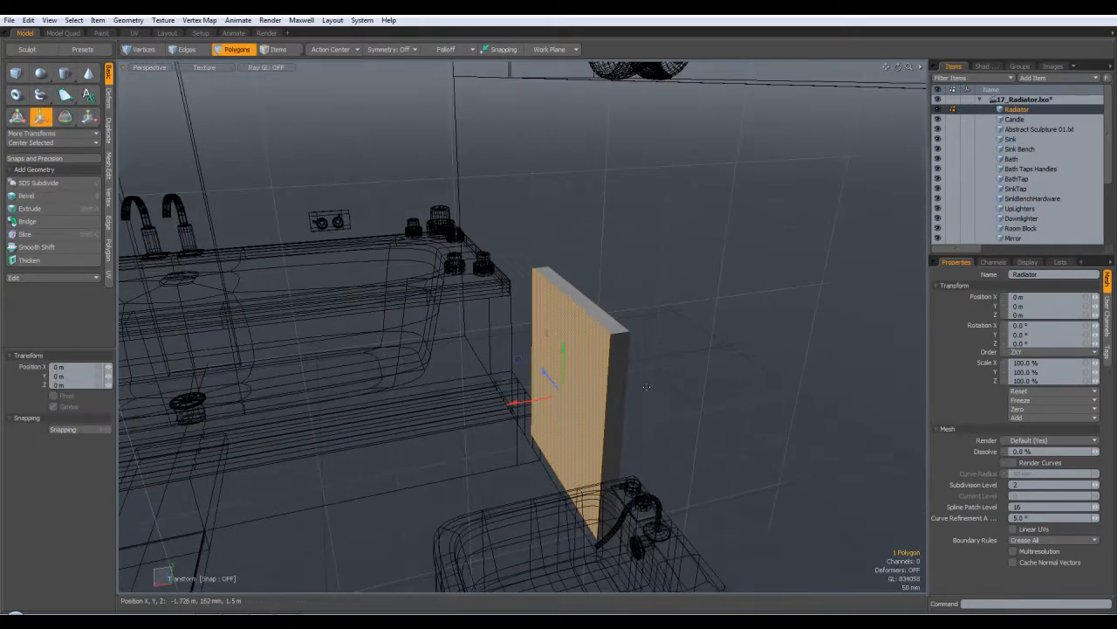
mouse_move(511, 407)
mouse_down()
mouse_move(491, 412)
mouse_move(501, 409)
mouse_up()
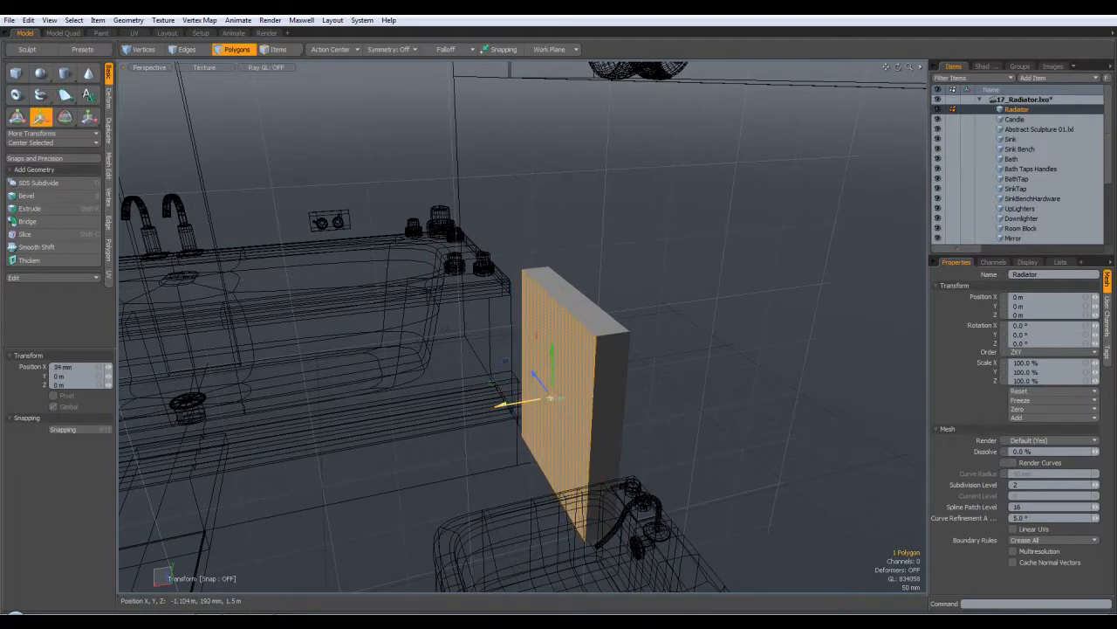
key(q)
click(734, 427)
Step: Measure the radiator block's depth from the wall with the Ruler tool in the Top view, using snapping
alt+drag(733, 428, 684, 396)
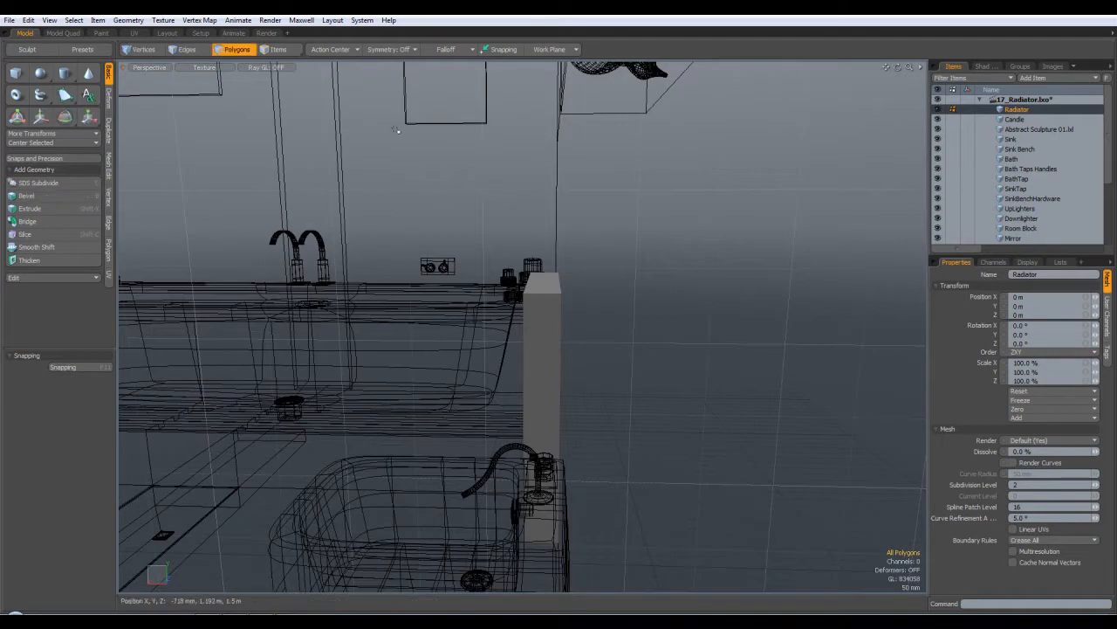
click(50, 19)
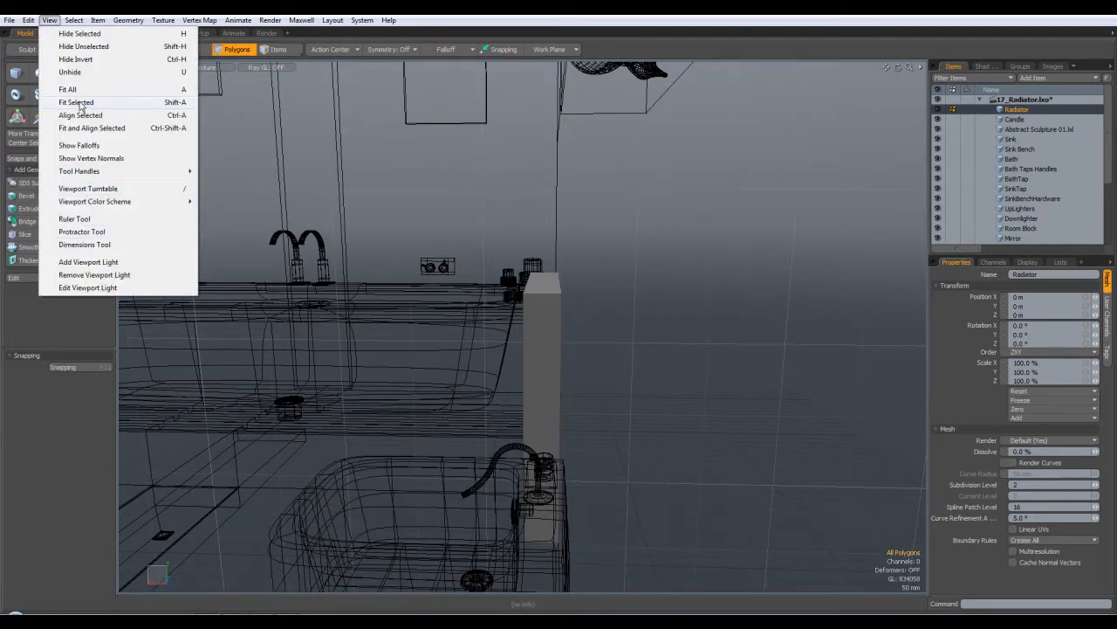
click(75, 218)
drag(541, 312, 564, 370)
key(KP_1)
drag(476, 431, 514, 336)
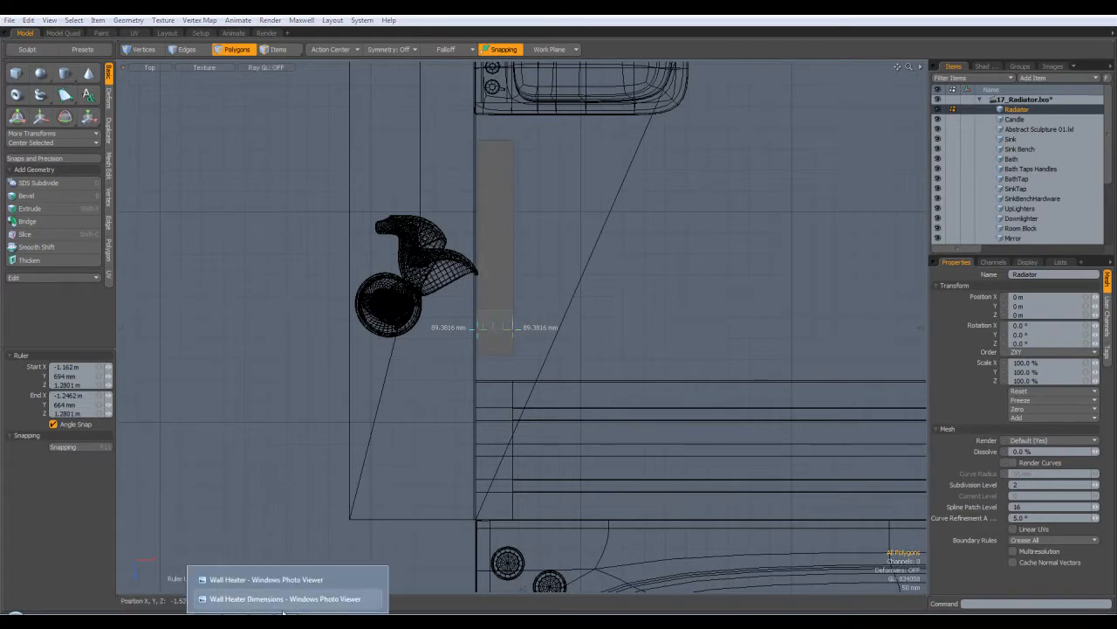
Step: Check the Wall Heater and Wall Heater Dimensions reference images for the heater's depth from the wall and return to modo
click(280, 578)
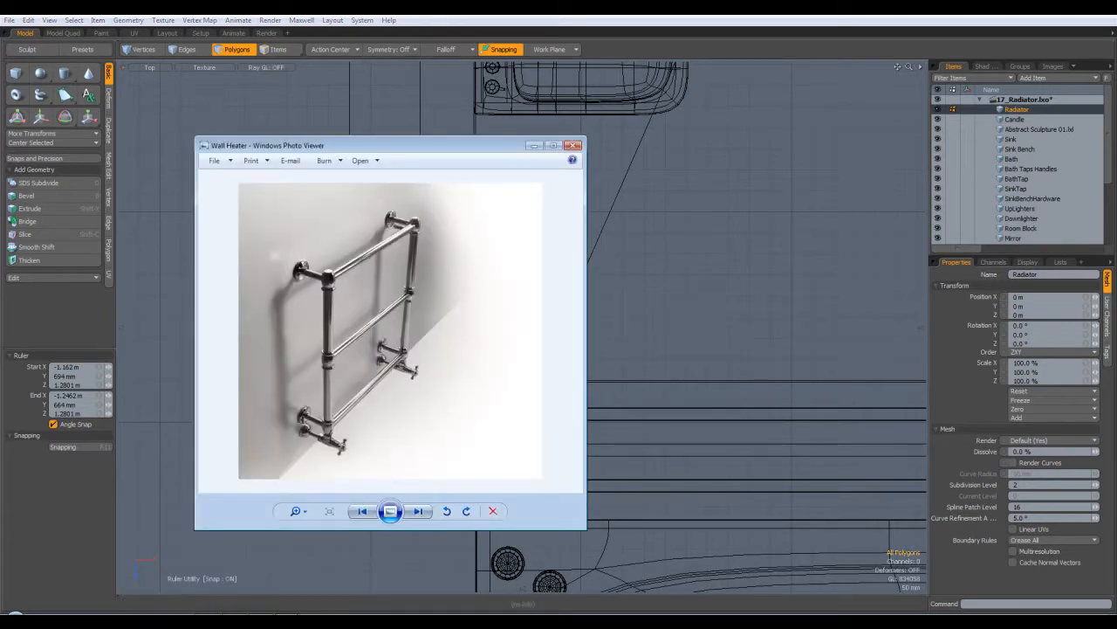
click(310, 599)
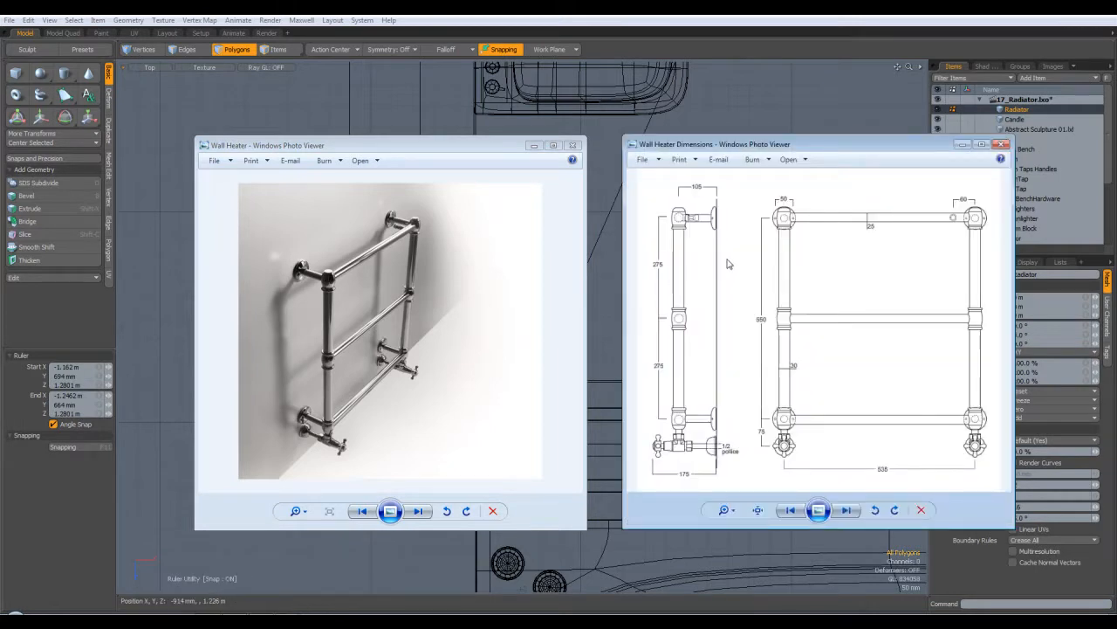
click(1002, 144)
click(574, 145)
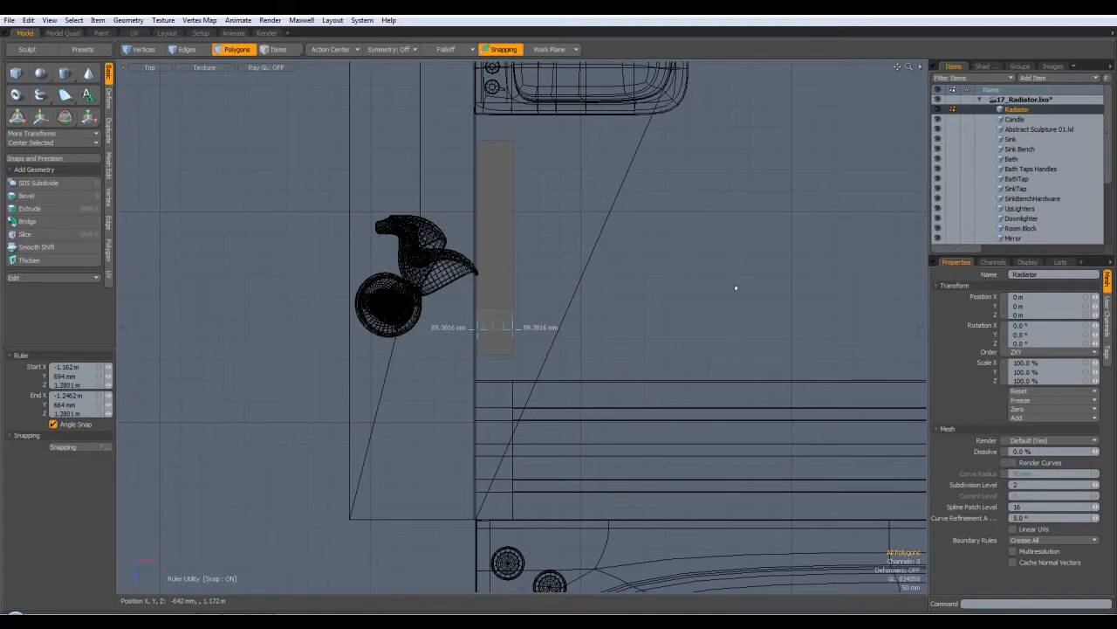
Step: Clear the Ruler measurement from the Top view and turn off snapping
click(494, 331)
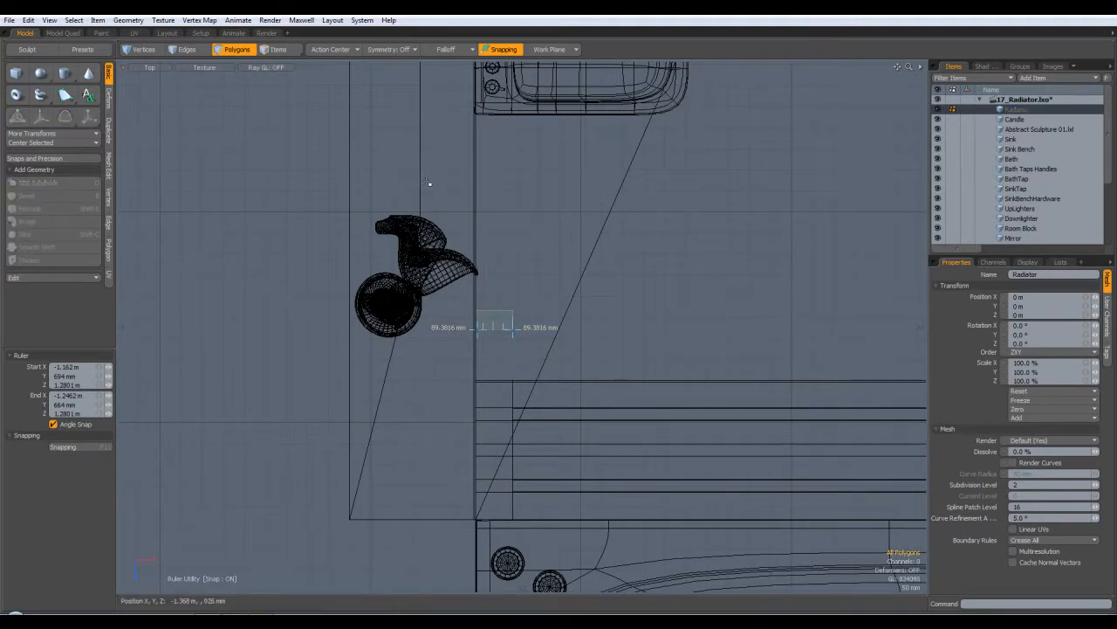
click(73, 19)
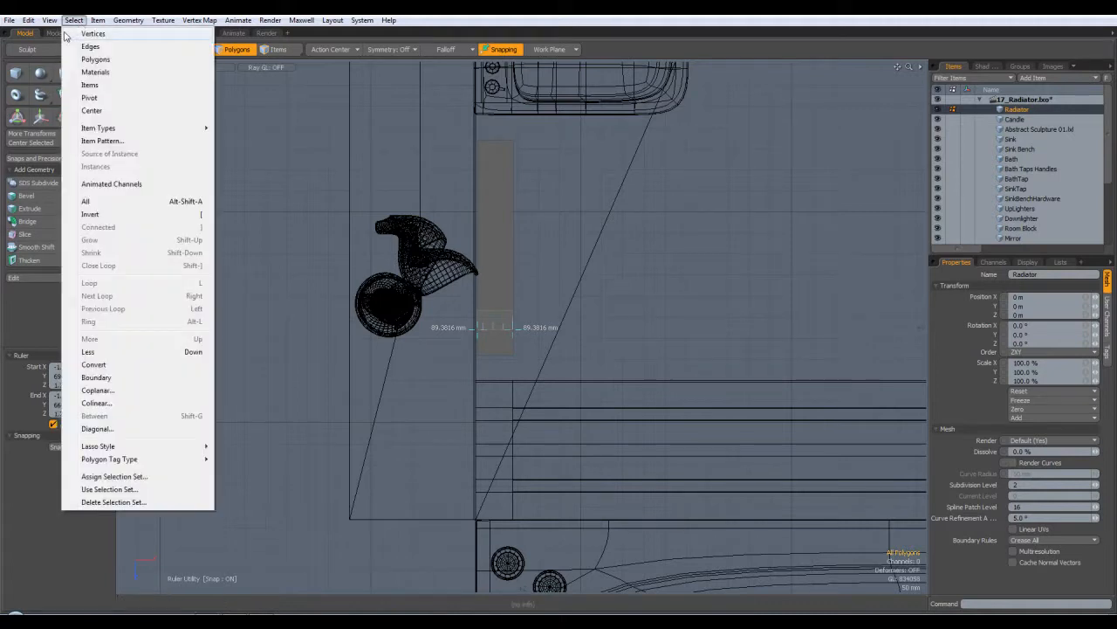
mouse_move(50, 23)
click(76, 220)
Step: Move the radiator block's front face farther outward from the wall along X in the Perspective view and deselect it
key(ctrl+space)
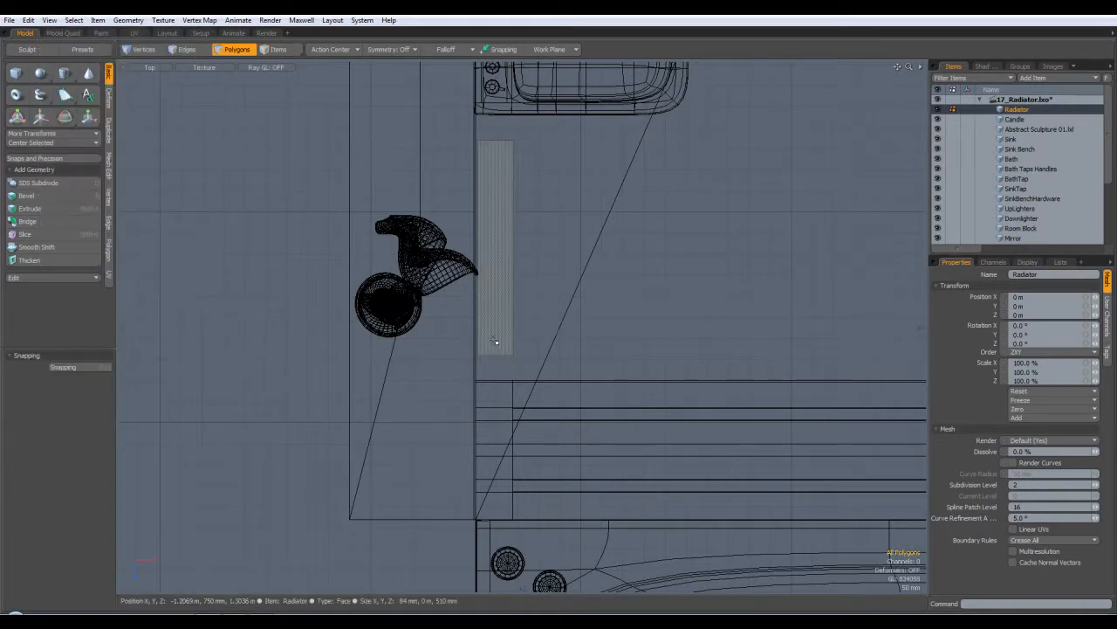
click(535, 333)
alt+drag(547, 376, 462, 376)
click(548, 376)
key(w)
drag(528, 425, 601, 407)
key(q)
click(502, 479)
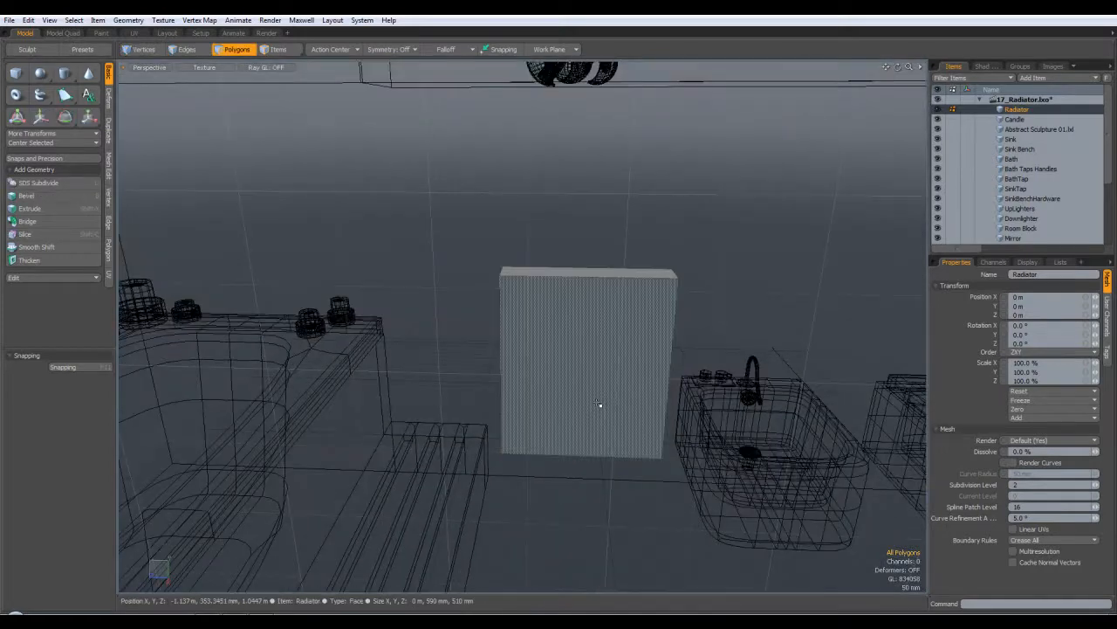
Step: Start a Y-axis cylinder in front of the radiator block in the Top view with a 20 mm radius on X and Z
key(KP_2)
key(KP_3)
alt+shift+drag(643, 334, 582, 327)
key(KP_1)
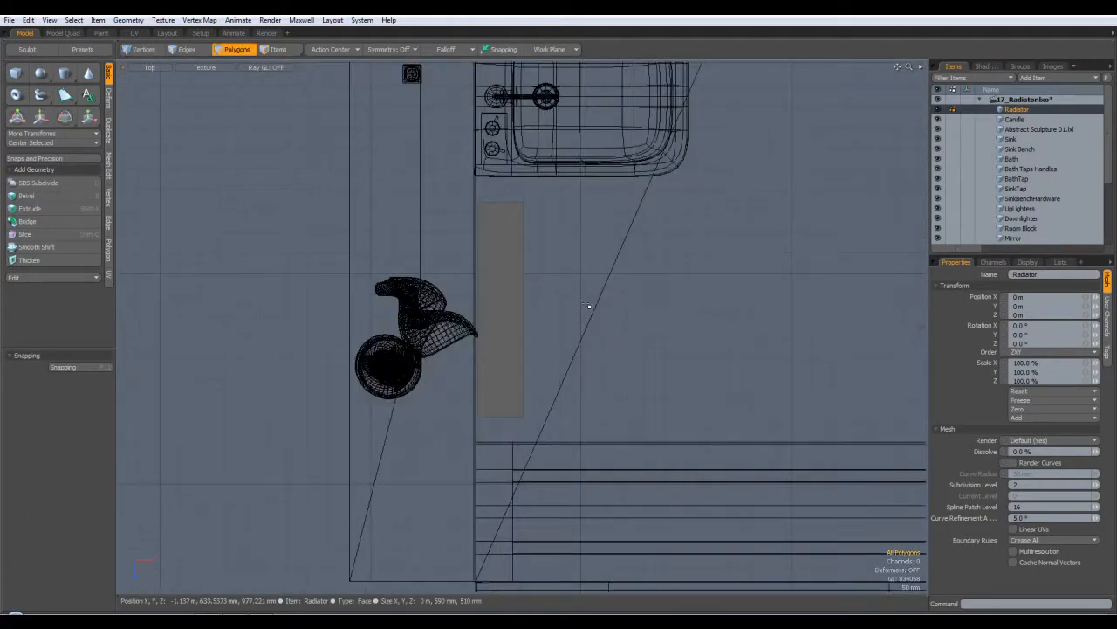
click(66, 74)
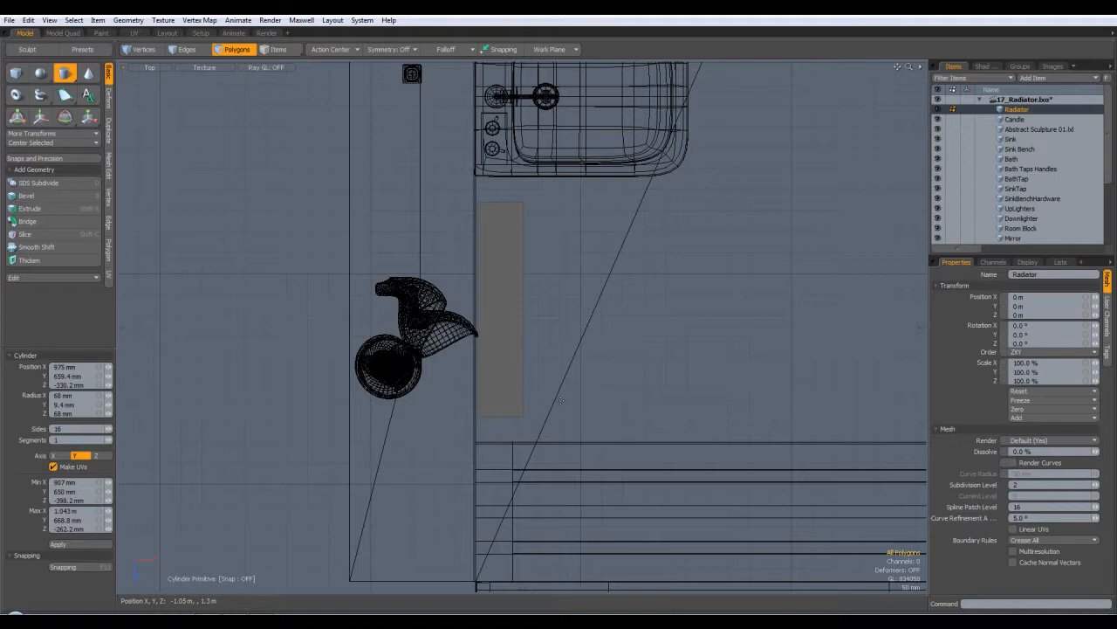
click(560, 400)
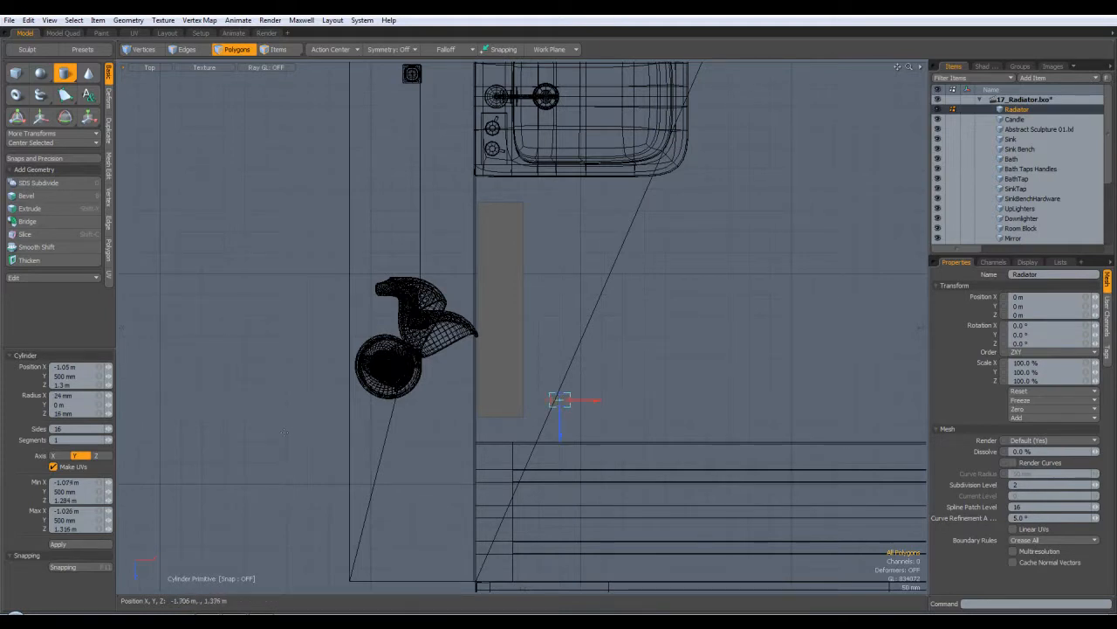
drag(61, 396, 4, 371)
key(Return)
Step: Give the cylinder 8 sides and extend its height up and down to form a vertical post beside the radiator block
key(ctrl+space)
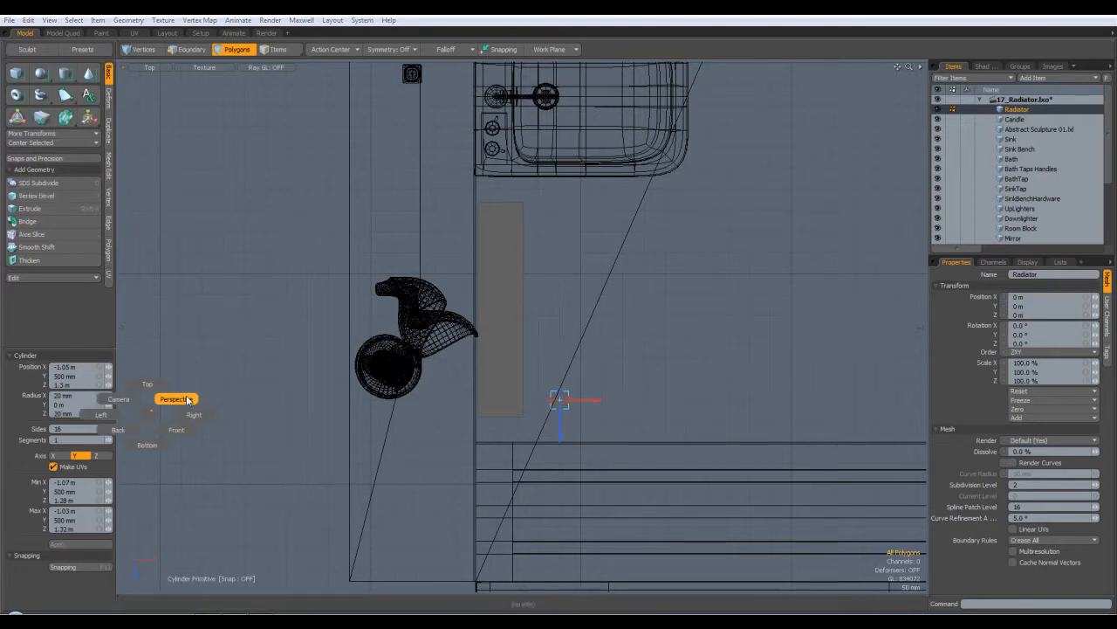
click(177, 399)
alt+drag(518, 356, 456, 196)
scroll(462, 350, up, 3)
alt+drag(454, 352, 530, 388)
mouse_move(459, 358)
alt+mouse_down()
mouse_move(439, 362)
mouse_move(459, 352)
alt+mouse_up()
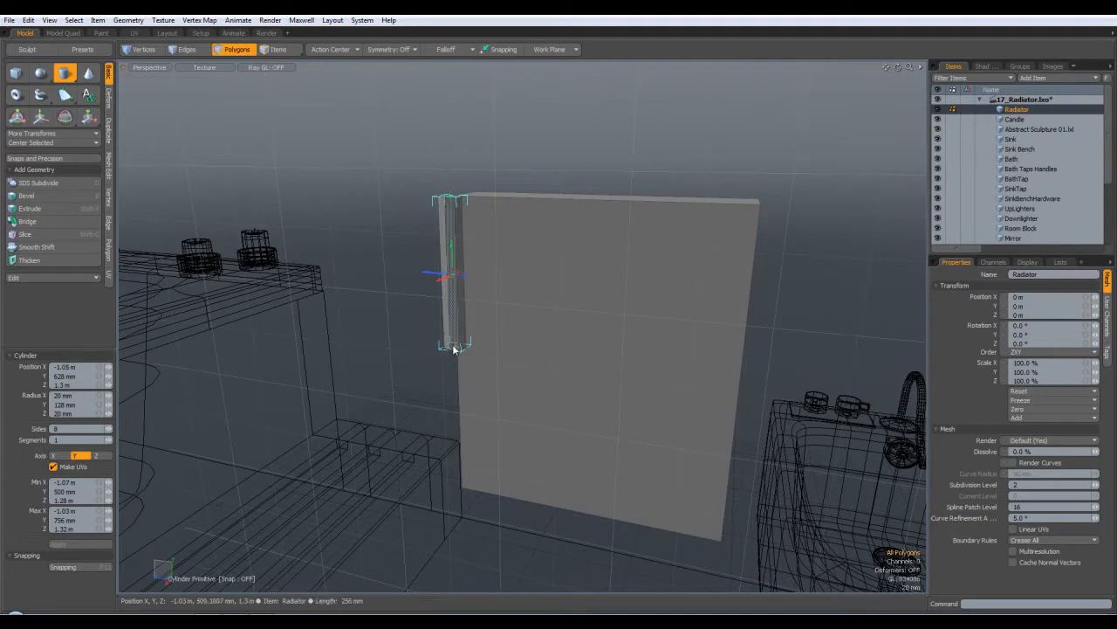
drag(455, 349, 373, 410)
Step: Align the post's ends with the block's bottom and top edges in the Right view and finish the cylinder
key(KP_3)
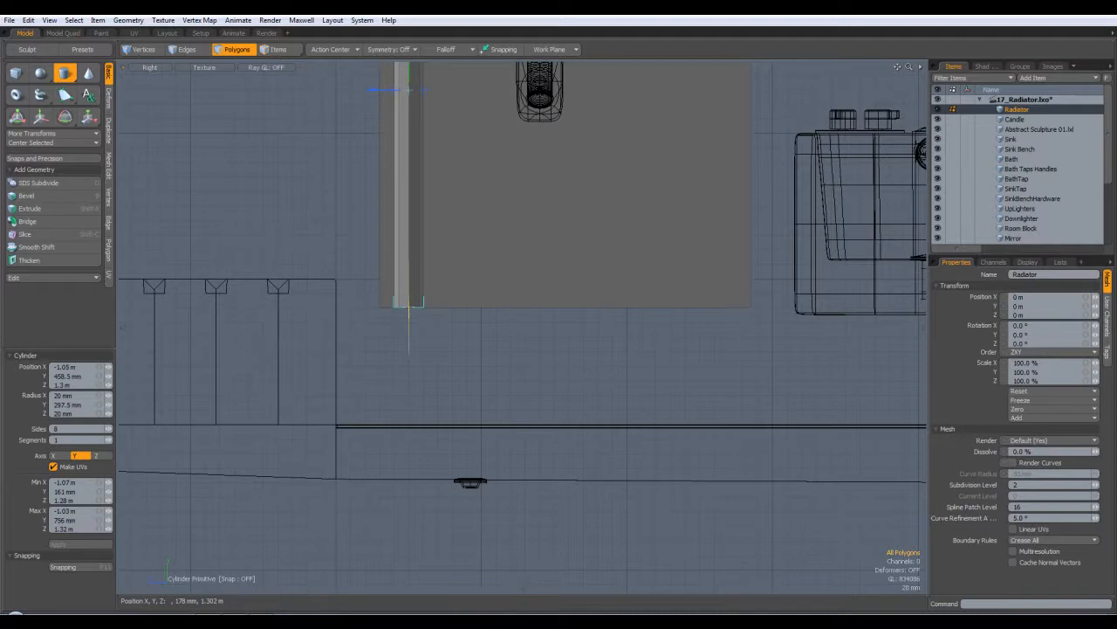
alt+shift+drag(518, 252, 515, 591)
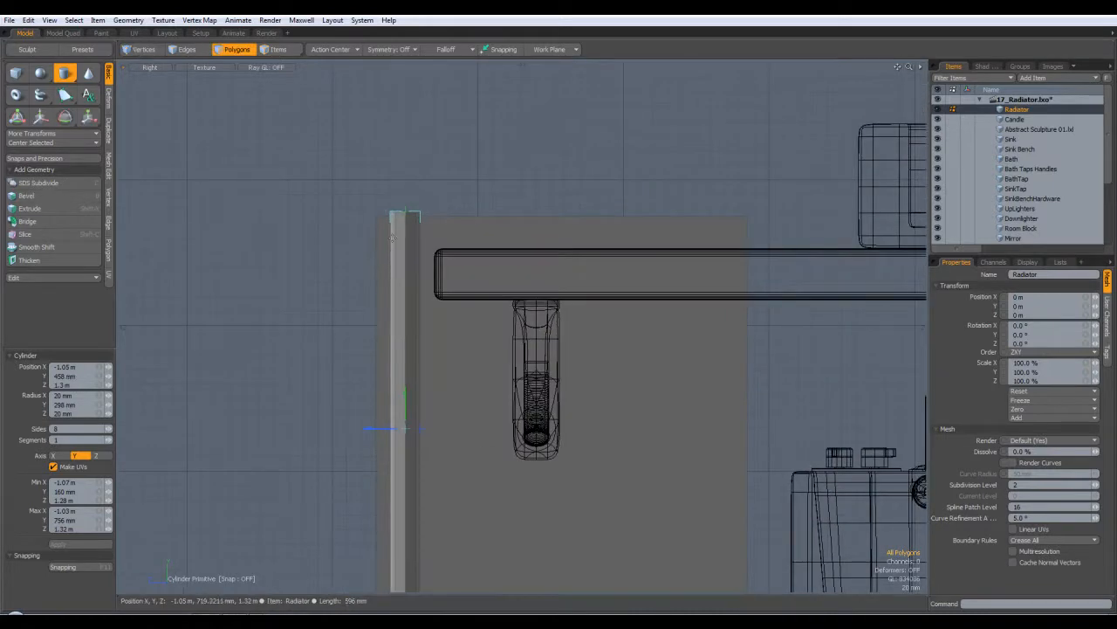
drag(410, 217, 409, 222)
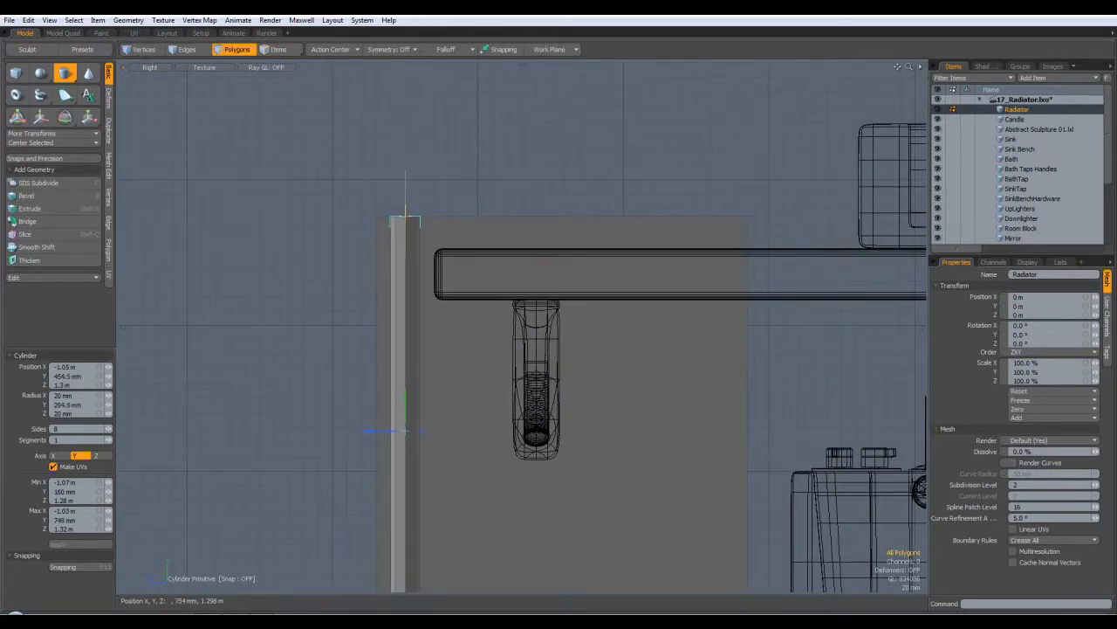
key(space)
Step: Duplicate the whole post and move the copy -450 mm along Z to the block's opposite side
key(ctrl+space)
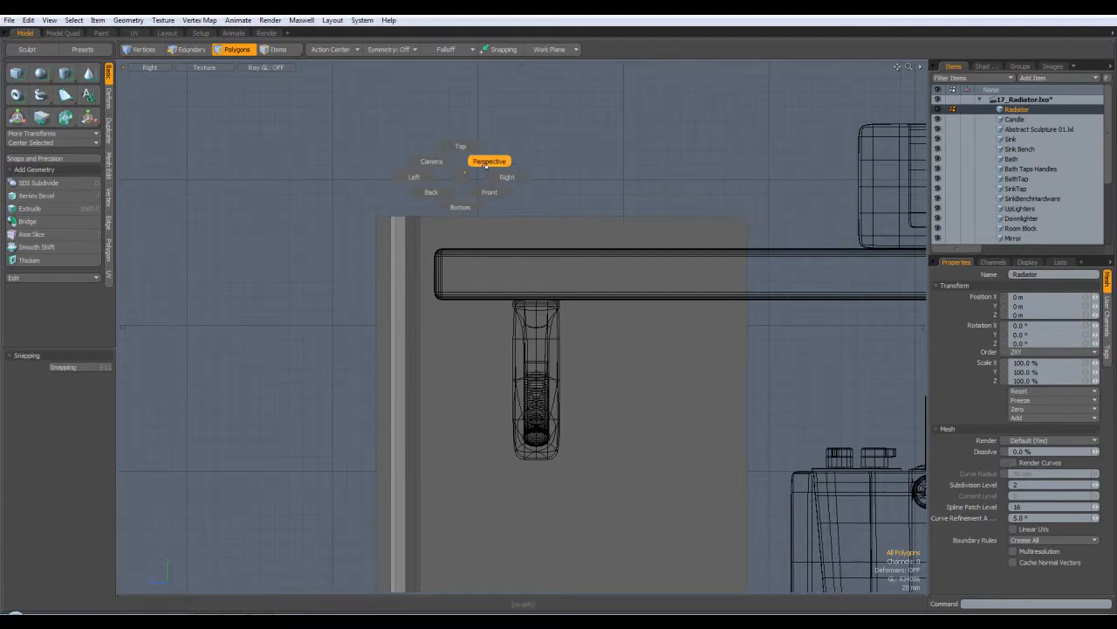
click(482, 162)
mouse_move(475, 228)
alt+mouse_down()
mouse_move(427, 345)
mouse_move(479, 319)
mouse_move(529, 312)
mouse_move(529, 326)
mouse_move(492, 304)
mouse_move(486, 244)
alt+mouse_up()
key(3)
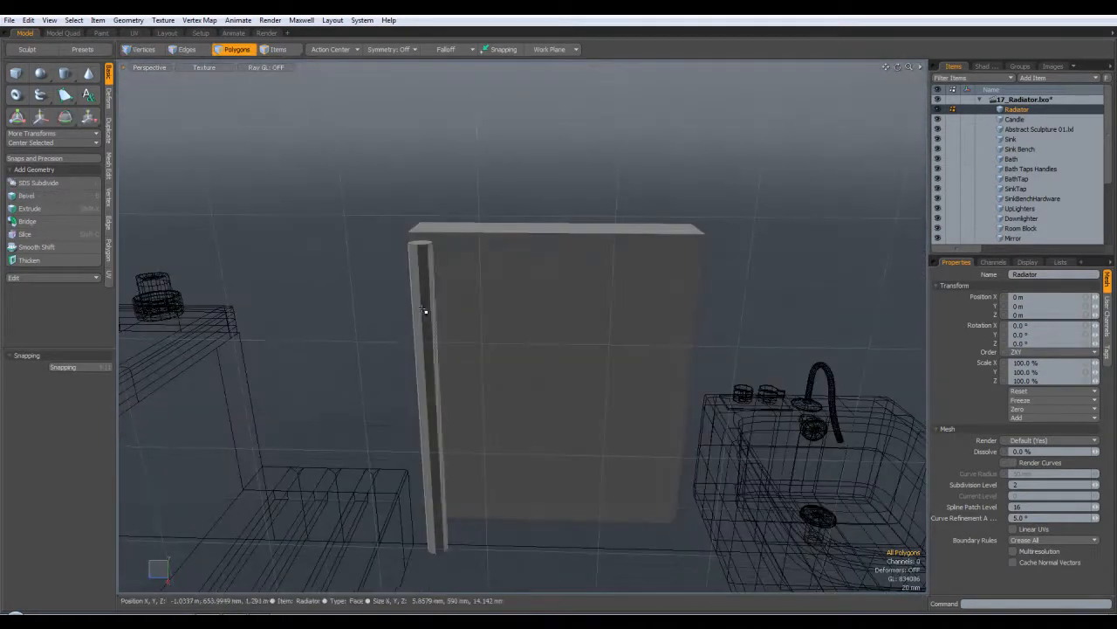
double_click(424, 297)
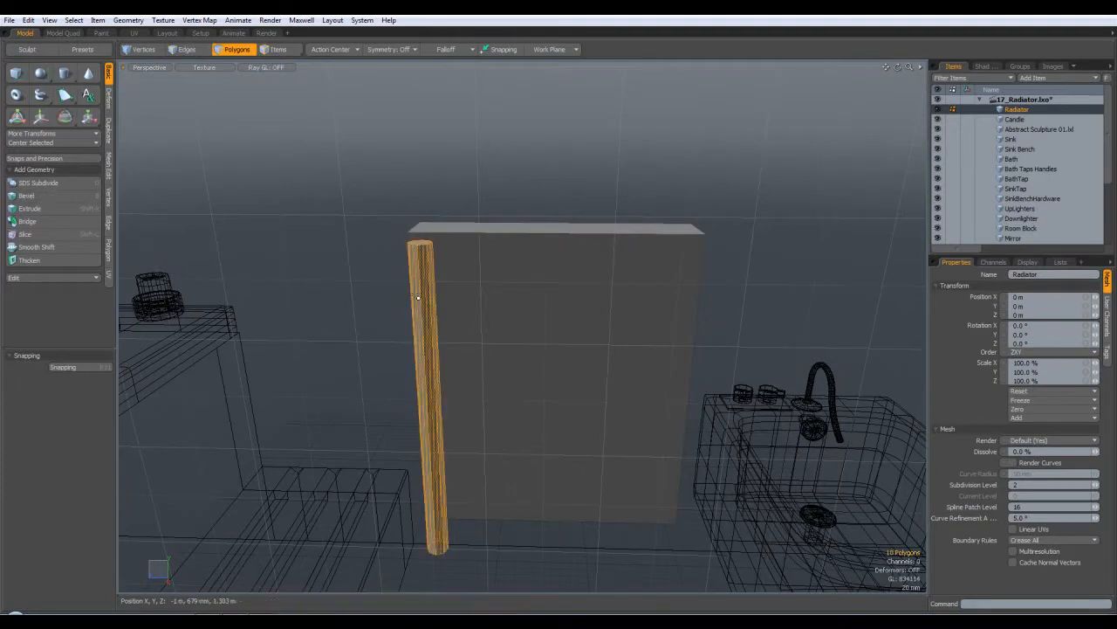
key(w)
key(KP_3)
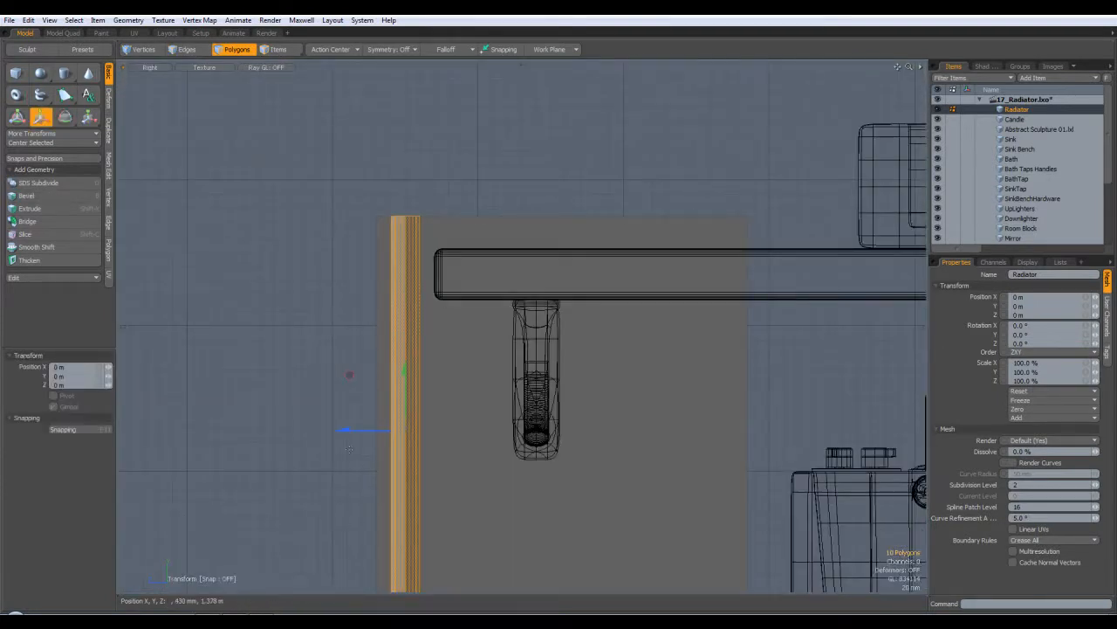
drag(349, 429, 662, 430)
drag(662, 375, 676, 374)
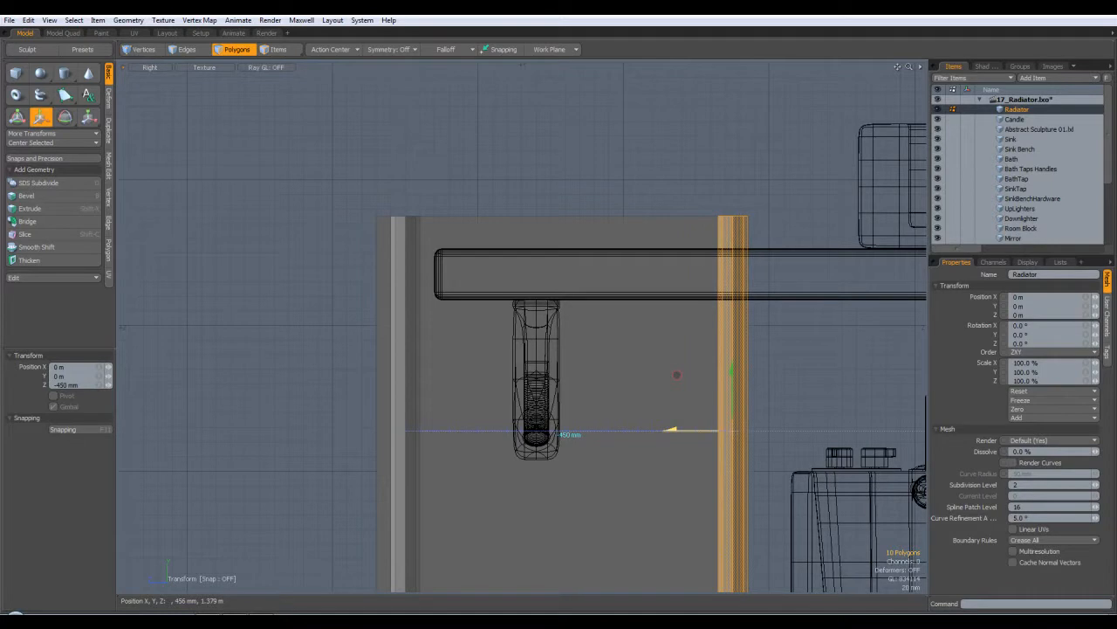
Step: Move the original post outward along Z until it is flush with the radiator block's side edge, and deselect it
click(412, 310)
drag(349, 375, 393, 451)
key(space)
click(255, 379)
Step: Duplicate the original post, place the copy between the two posts and rotate it -90° about X into a horizontal rail
key(ctrl+space)
click(316, 372)
double_click(425, 444)
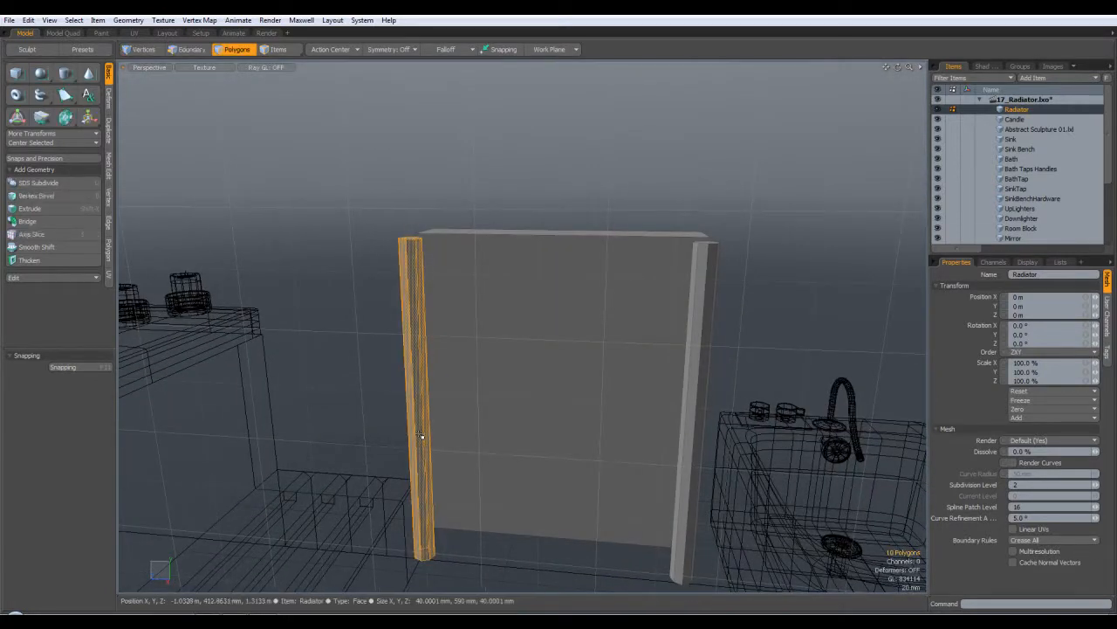
key(y)
drag(376, 365, 474, 411)
key(e)
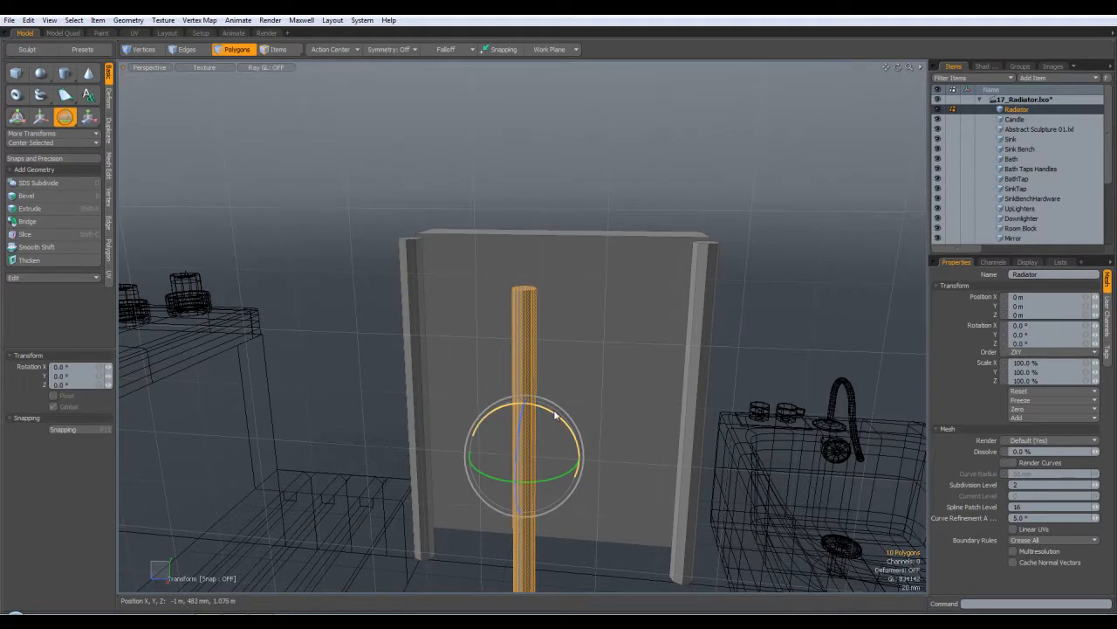
drag(554, 417, 646, 519)
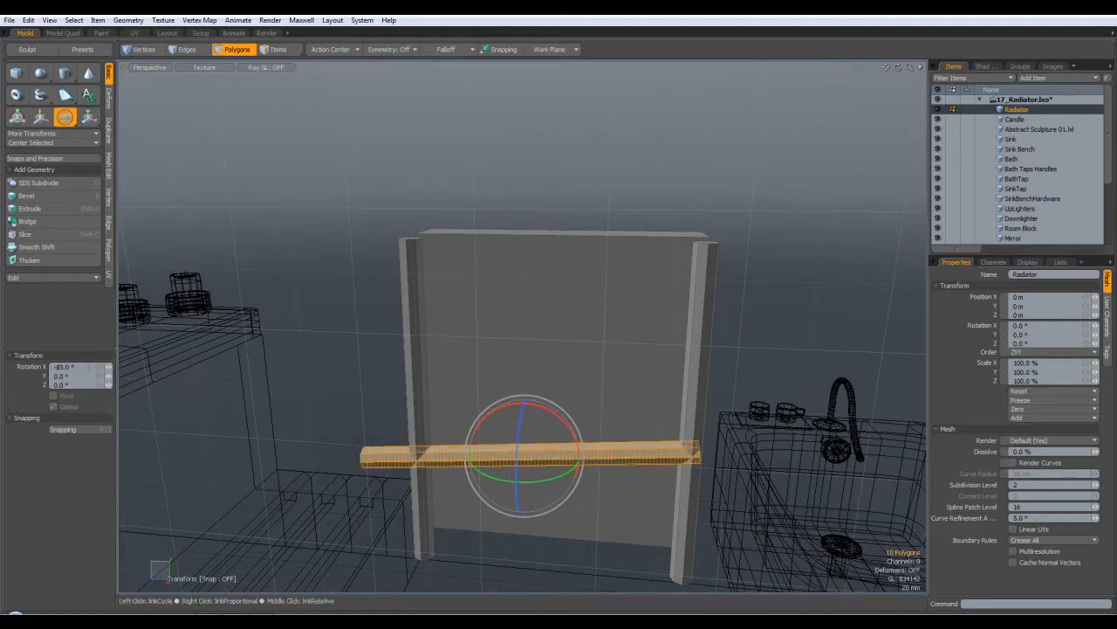
text(-90)
key(Return)
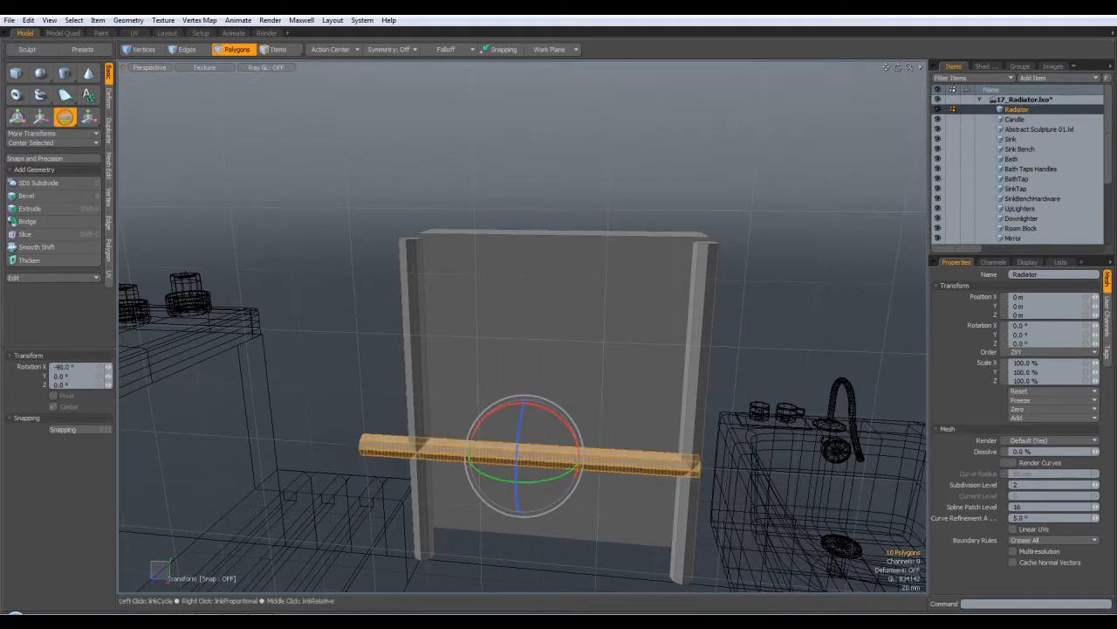
Step: Move the horizontal rail about -99 mm in Y and -43 mm in Z so it crosses both posts near their lower ends
key(w)
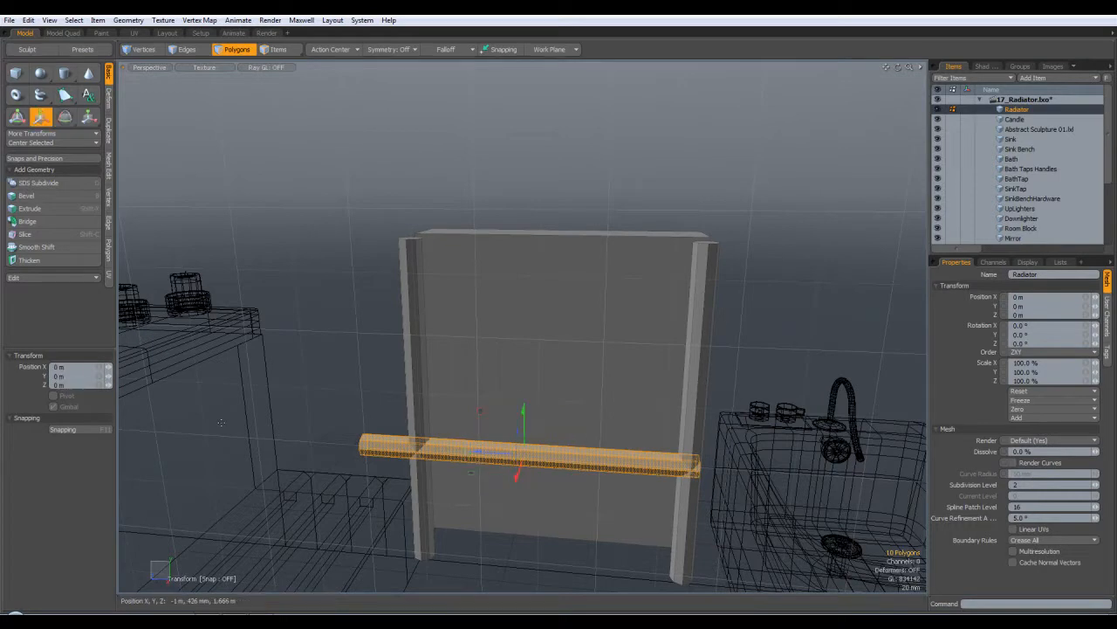
key(KP_3)
alt+drag(469, 434, 479, 270)
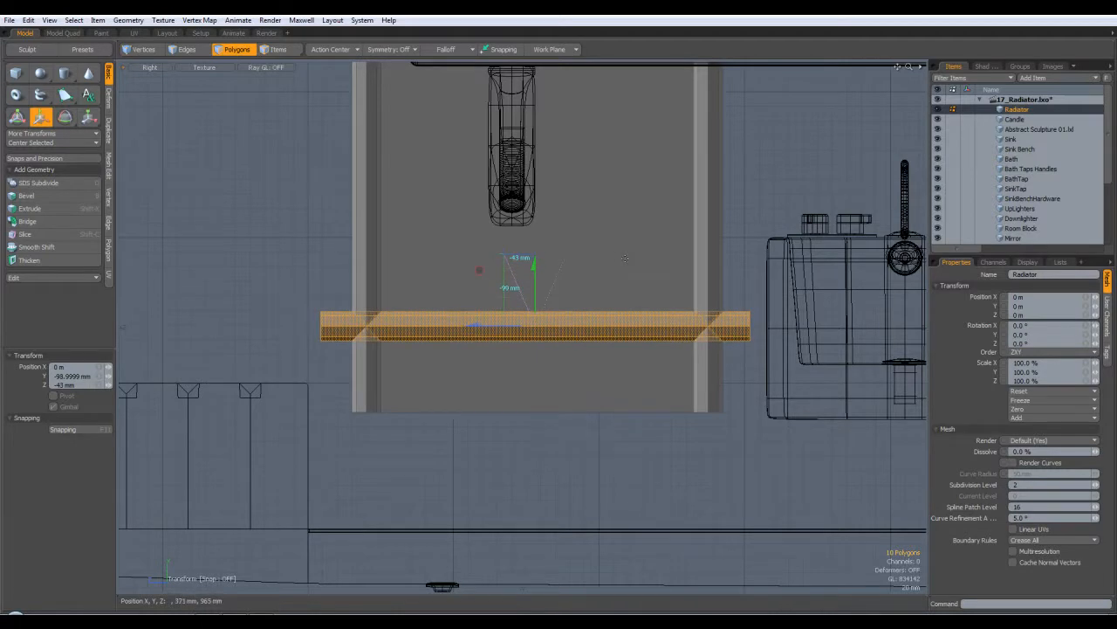
key(q)
Step: Duplicate the lower rail, move the copy straight up to just above the tops of the posts and deselect it
alt+shift+drag(787, 201, 753, 333)
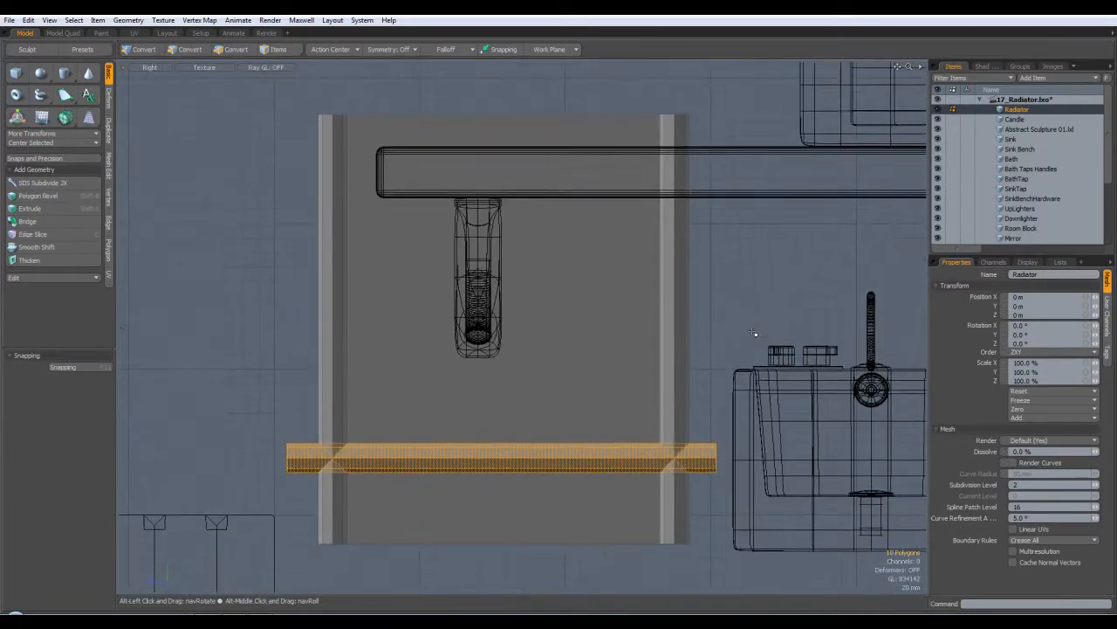
key(ctrl)
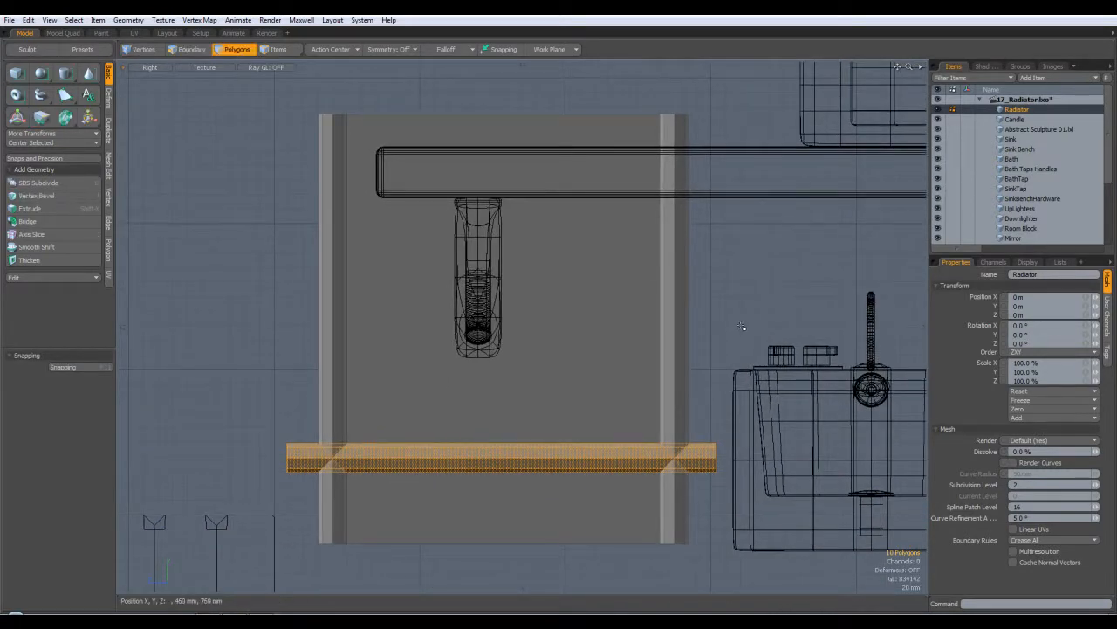
key(y)
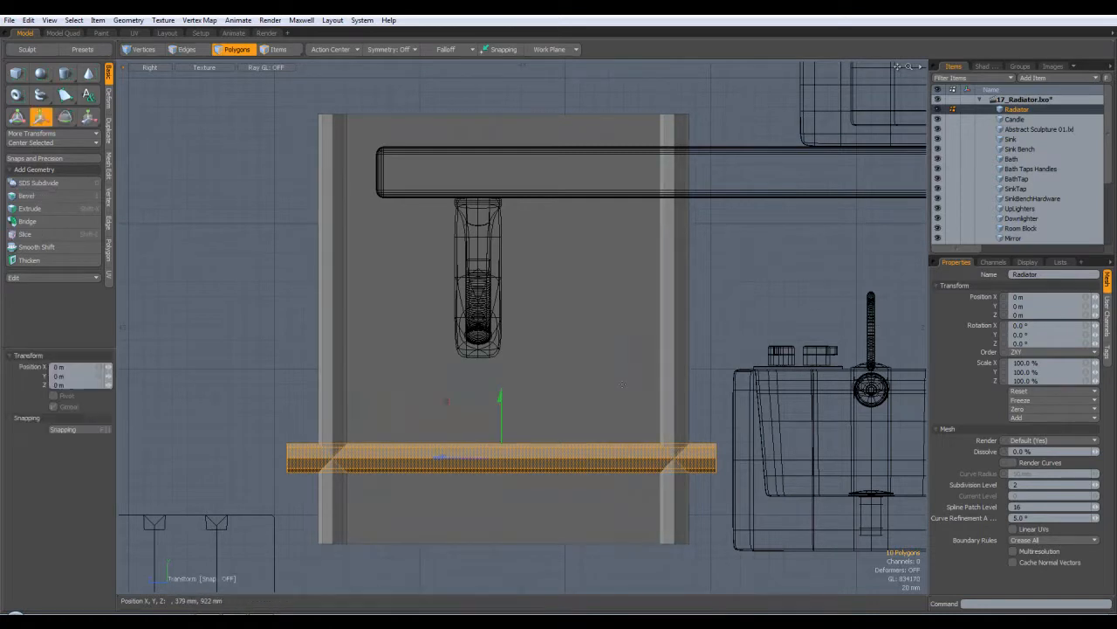
drag(500, 403, 503, 144)
key(q)
click(729, 314)
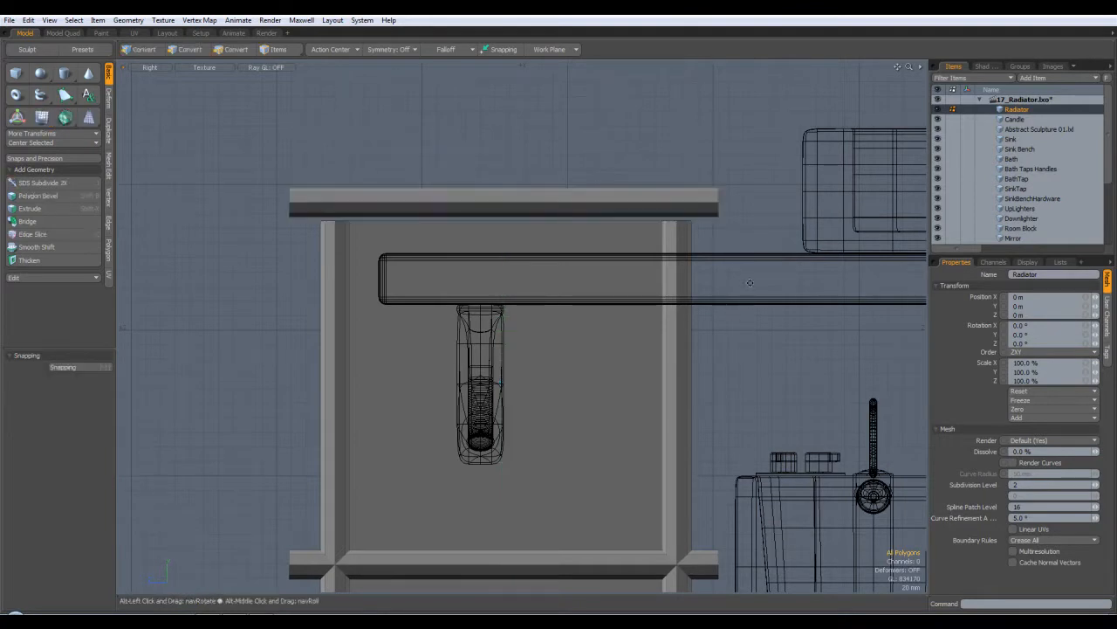
Step: Select all polygons of the upper rail and show it in the Perspective view
double_click(530, 192)
key(ctrl)
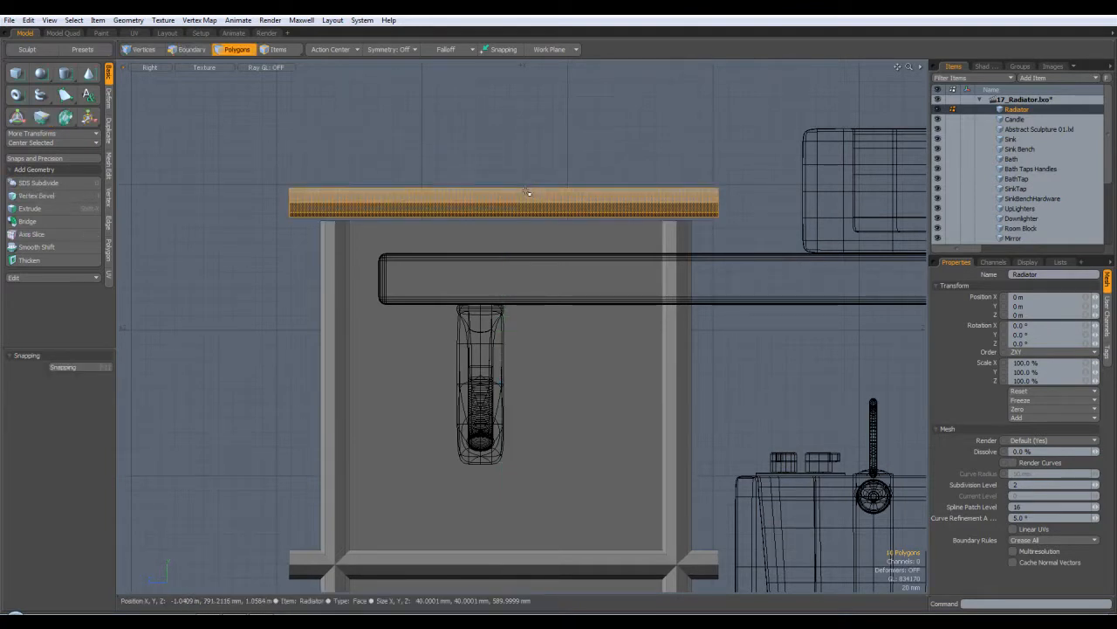
key(ctrl+space)
click(550, 170)
alt+drag(535, 269, 503, 273)
Step: Try scaling the upper rail's thickness to 61% on X and Y, and undo the scaling
key(y)
alt+drag(542, 214, 648, 252)
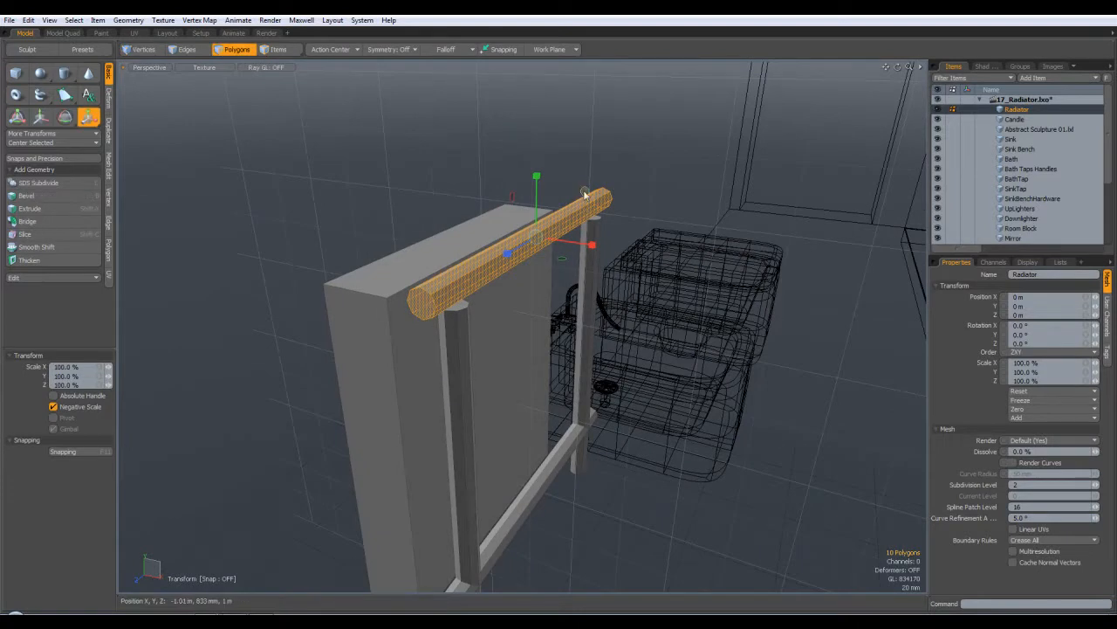
drag(581, 193, 561, 203)
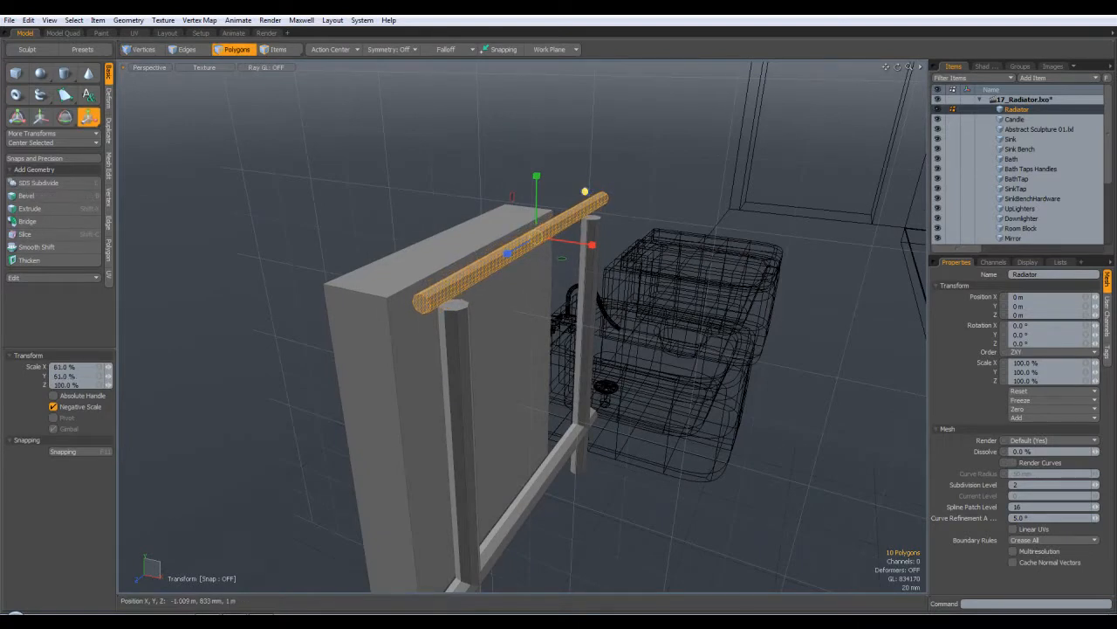
alt+drag(699, 318, 585, 294)
key(ctrl+z)
Step: Duplicate the upper rail, move the copy down below it and scale its thickness to 59.5% on X and Y
key(w)
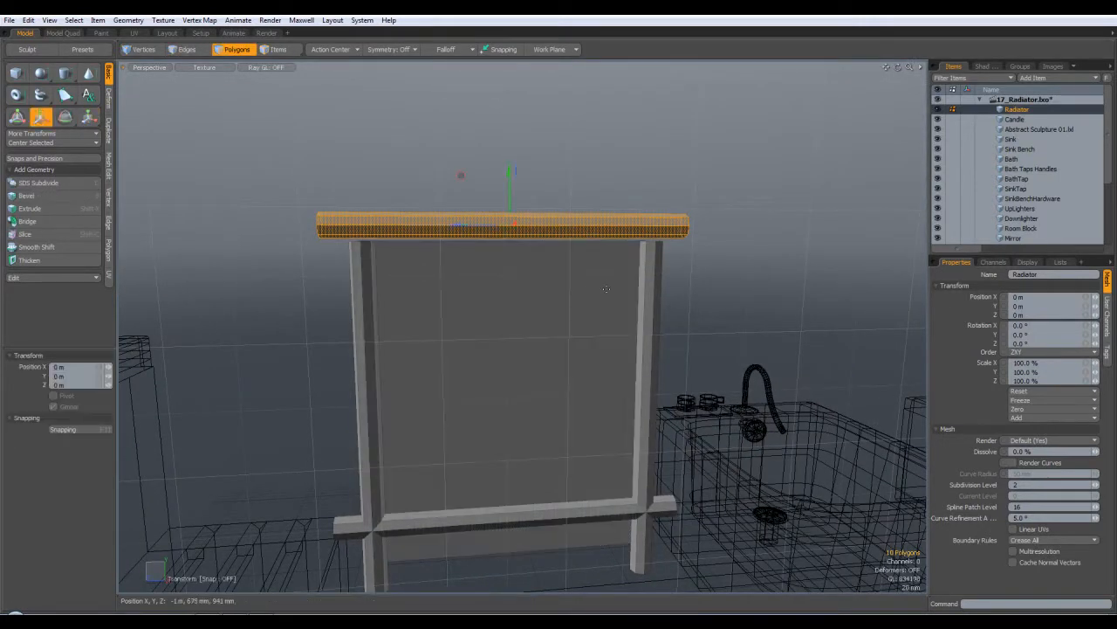
drag(510, 176, 670, 306)
key(r)
drag(572, 235, 546, 260)
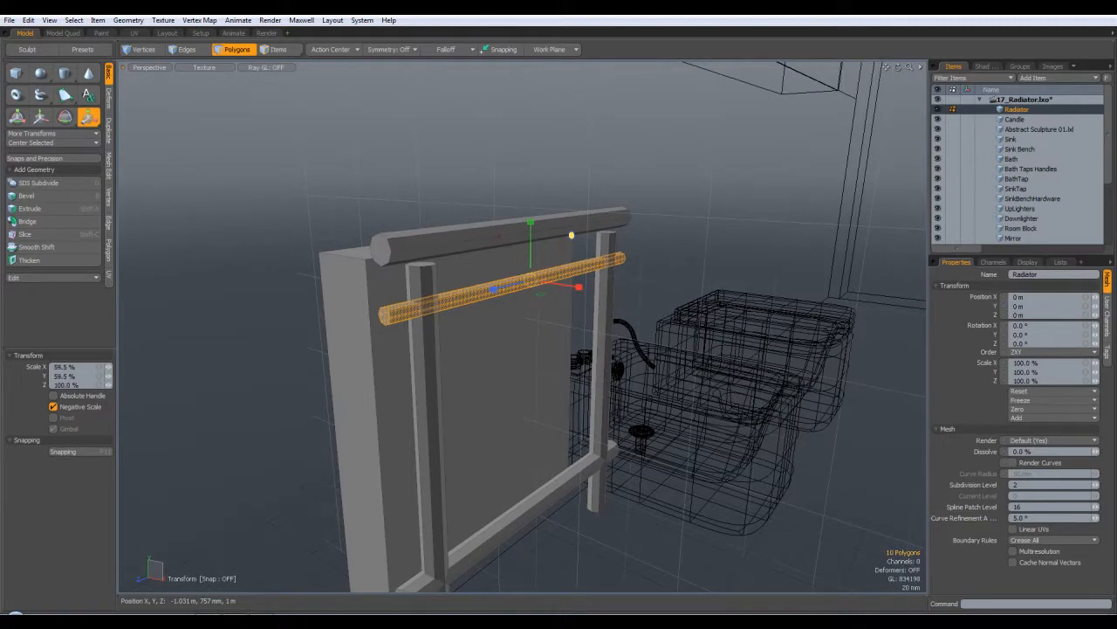
Step: Move the thin rail about 85 mm down on Y, leaving a wider gap below the upper rail, and deselect it
alt+drag(572, 237, 528, 311)
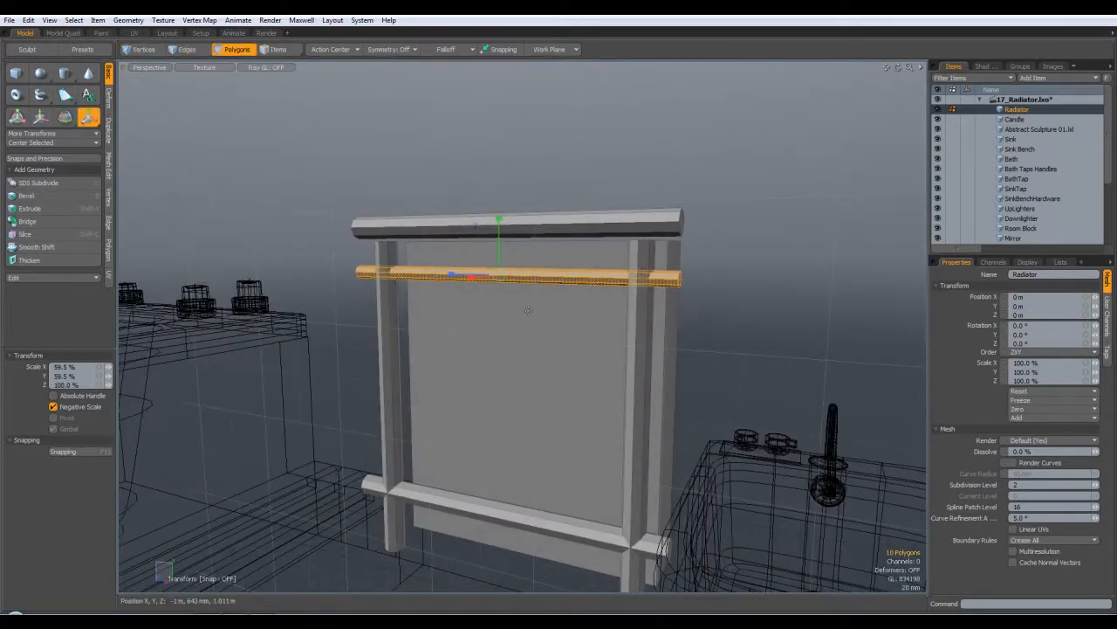
key(w)
drag(499, 229, 655, 245)
drag(485, 302, 681, 289)
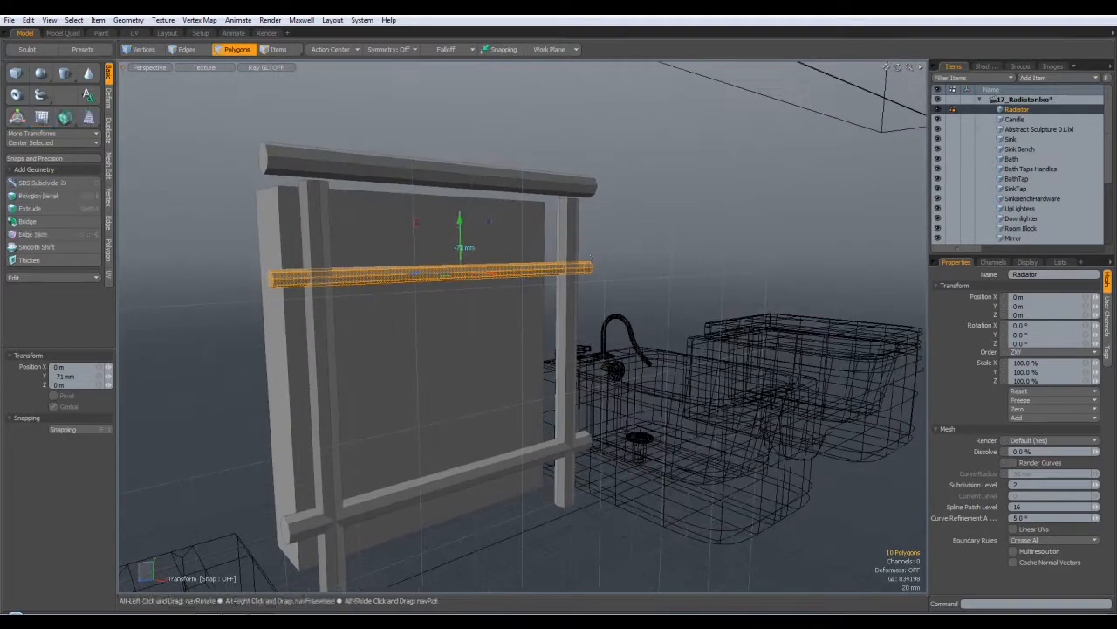
drag(460, 223, 528, 253)
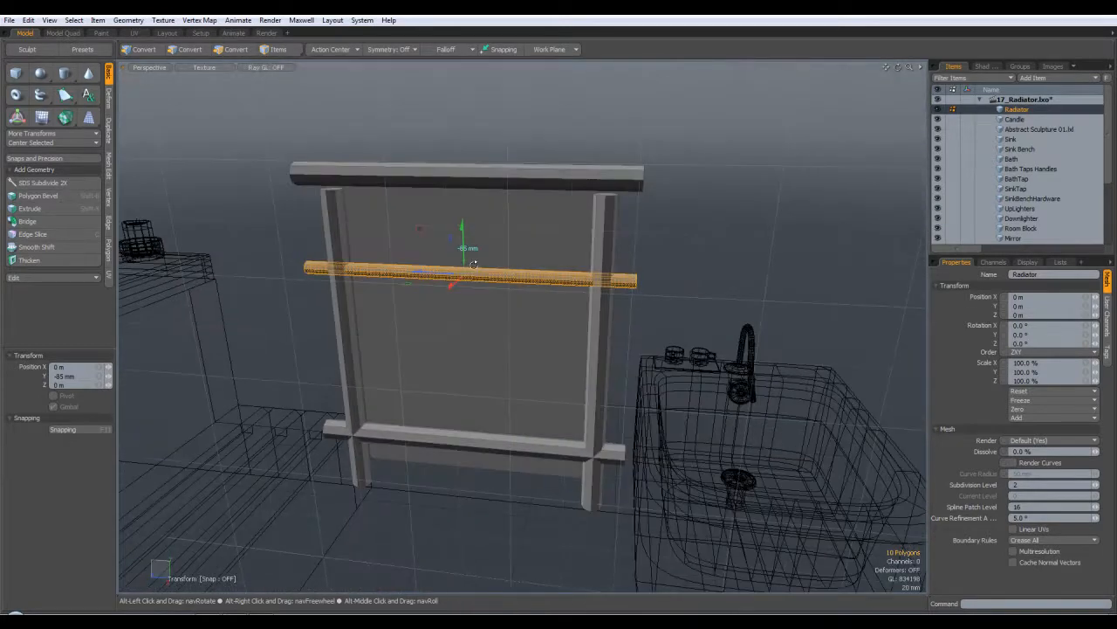
key(space)
click(660, 247)
Step: Select both posts and all three rails and move them together along X into the placeholder block, toward the wall
alt+drag(661, 250, 695, 291)
alt+drag(631, 311, 621, 266)
double_click(587, 276)
shift+double_click(515, 266)
shift+double_click(495, 179)
shift+double_click(461, 297)
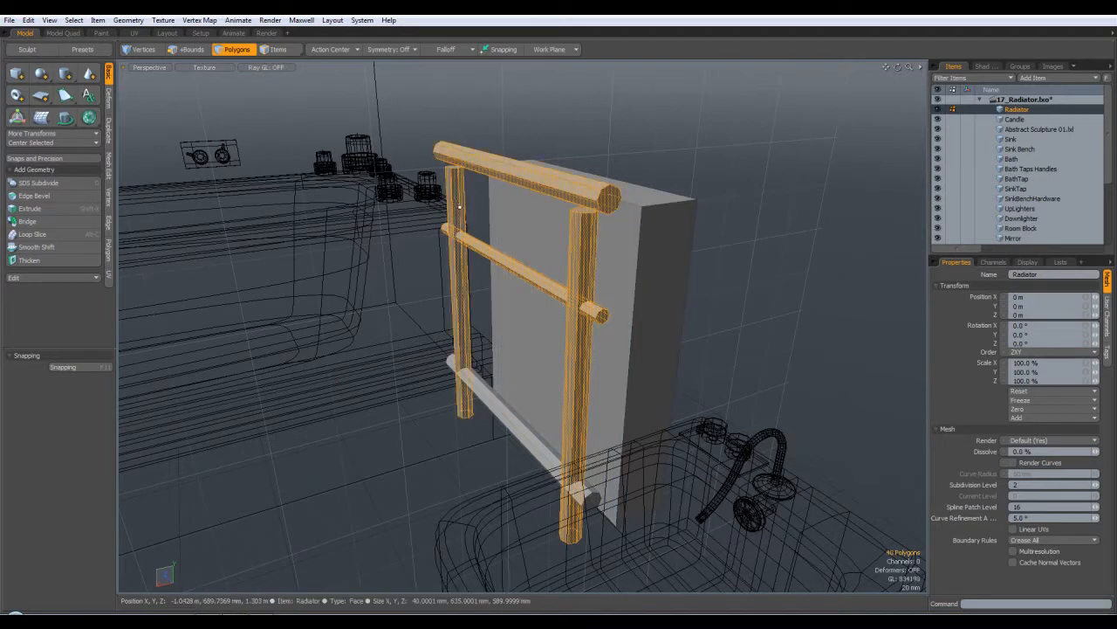
shift+double_click(504, 404)
key(w)
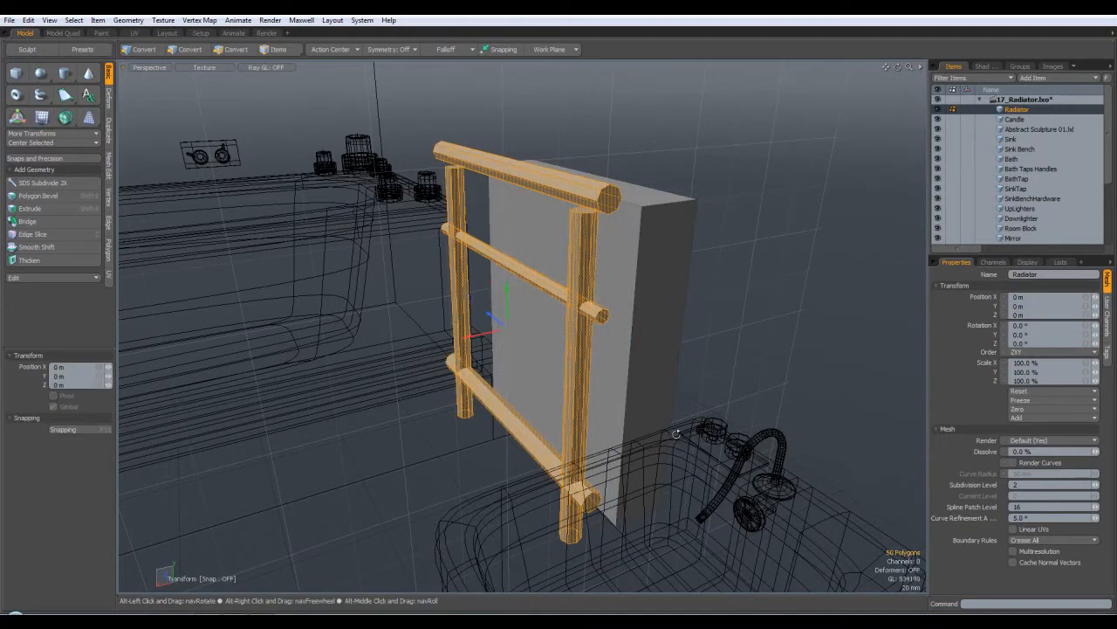
alt+drag(530, 414, 471, 413)
drag(488, 334, 549, 333)
key(space)
Step: Delete the placeholder block behind the radiator frame
double_click(671, 263)
key(Delete)
alt+drag(671, 263, 662, 303)
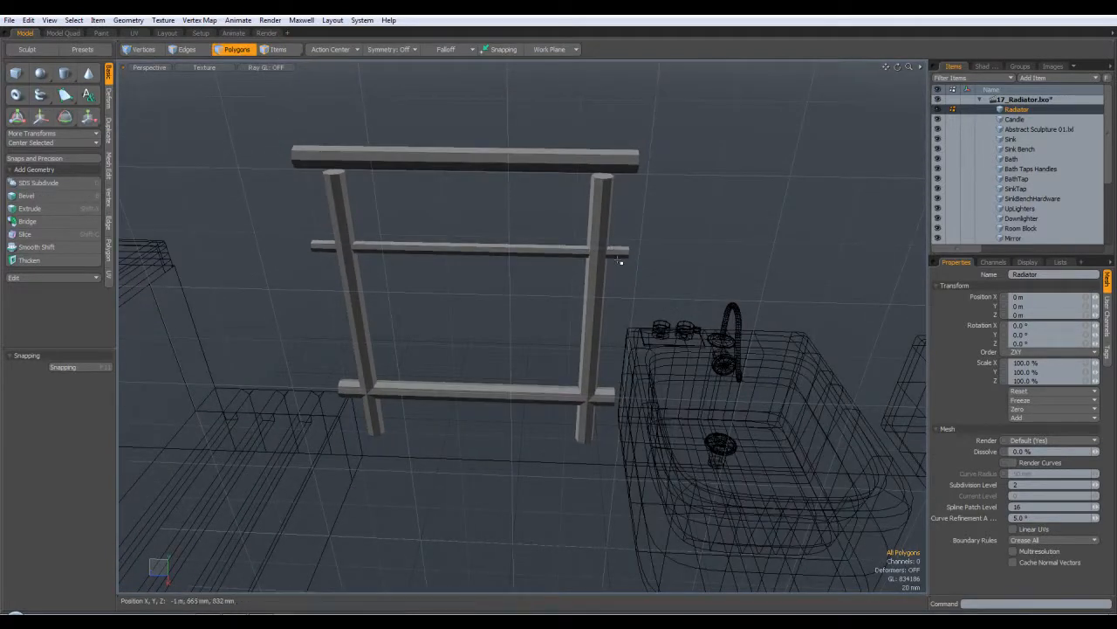
Step: Preview the radiator's posts and rails as subdivision surfaces and return them to plain polygons
alt+drag(617, 256, 593, 270)
key(w)
key(space)
click(714, 301)
key(Tab)
alt+drag(710, 320, 617, 277)
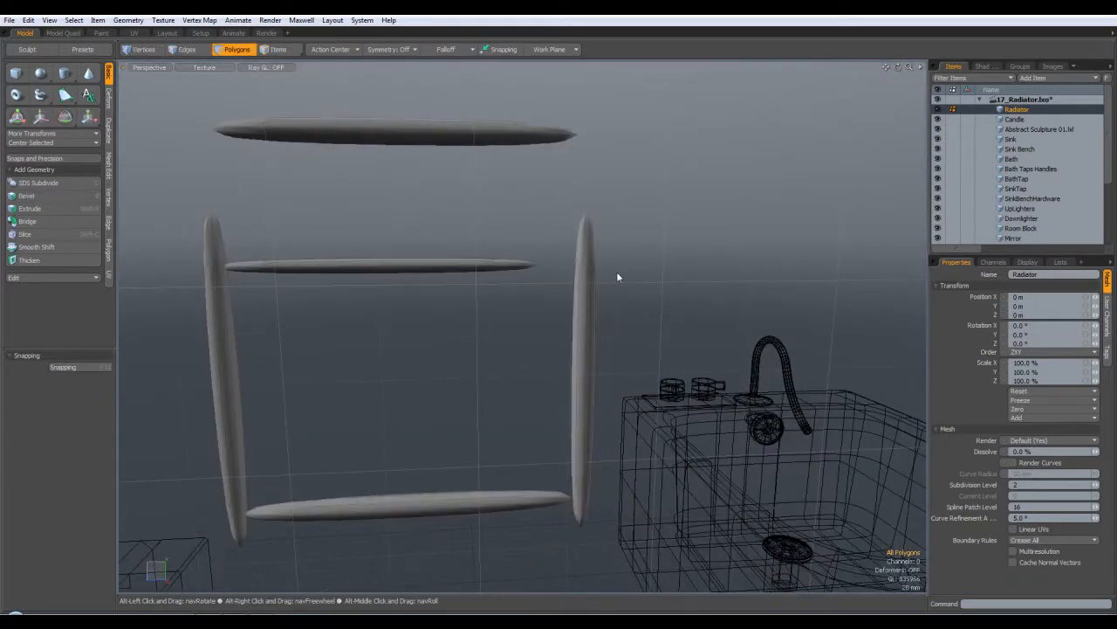
key(Tab)
Step: Try deleting side polygons of the post nearest the basin and ending the thin rail at that post
alt+drag(370, 320, 551, 250)
click(551, 250)
alt+drag(664, 264, 641, 277)
key(Delete)
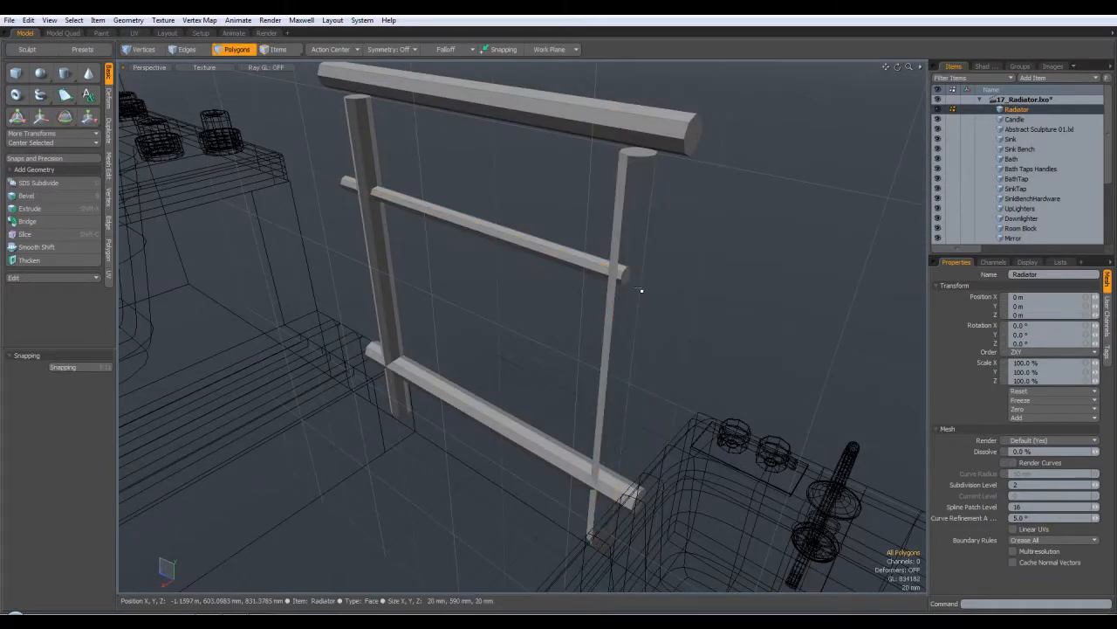
click(625, 275)
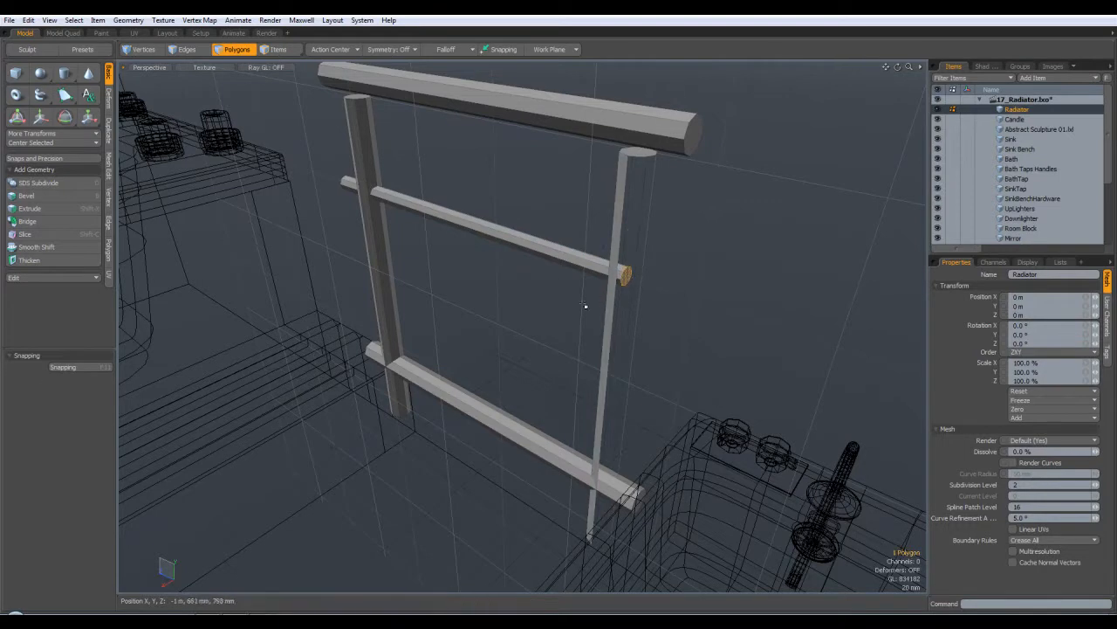
key(w)
Step: Undo the trial edits to restore the complete post and the full-length thin rail
key(ctrl+z)
key(ctrl+z)
key(ctrl+z)
key(ctrl+z)
key(ctrl+z)
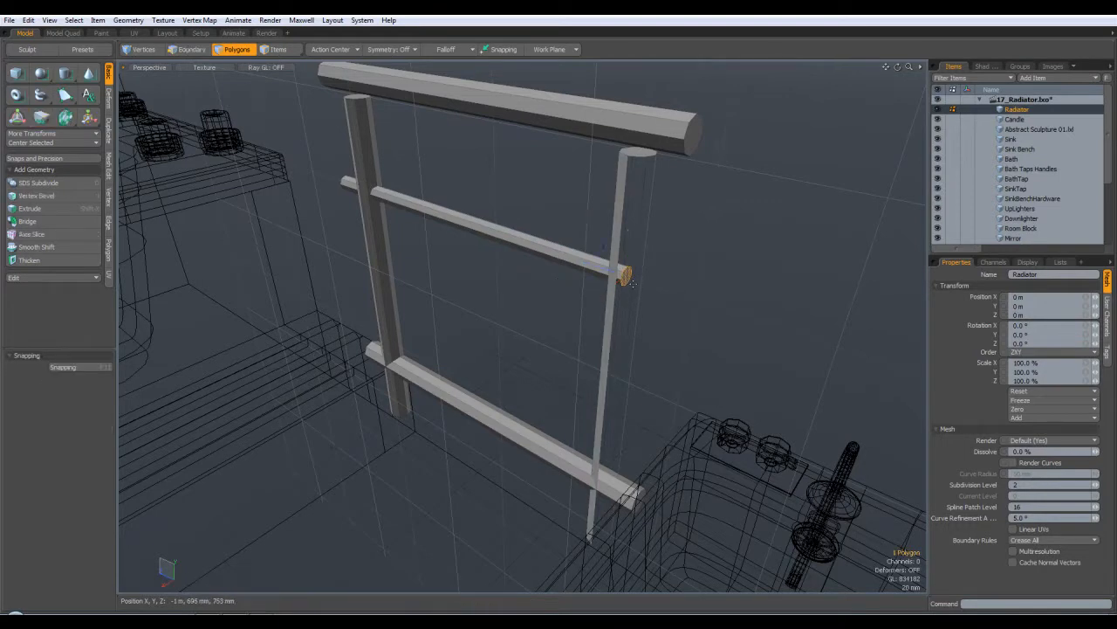
key(Tab)
key(Tab)
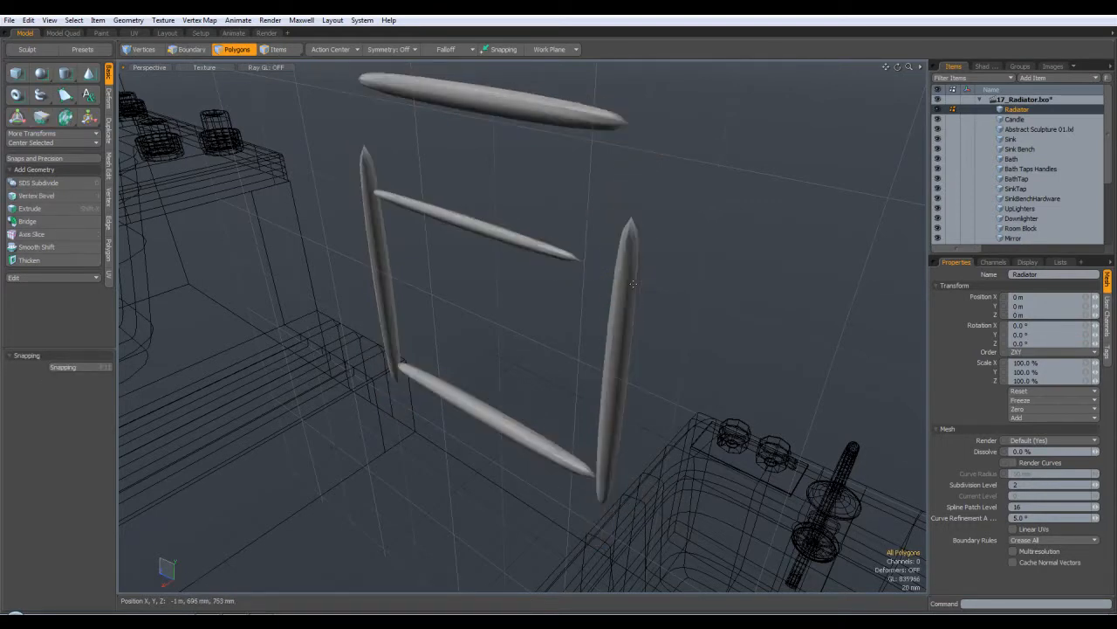
key(ctrl+z)
key(ctrl+z)
key(ctrl+z)
key(1)
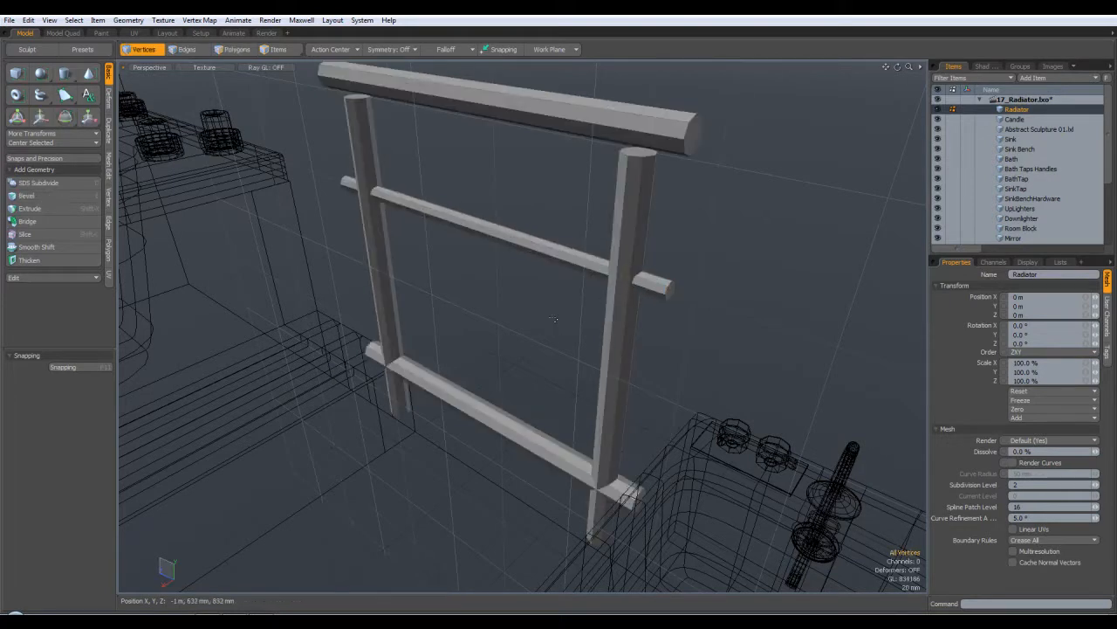
Step: Select the whole thin rail and scale its length to 72% on Z so it fits between the posts
alt+drag(633, 284, 494, 257)
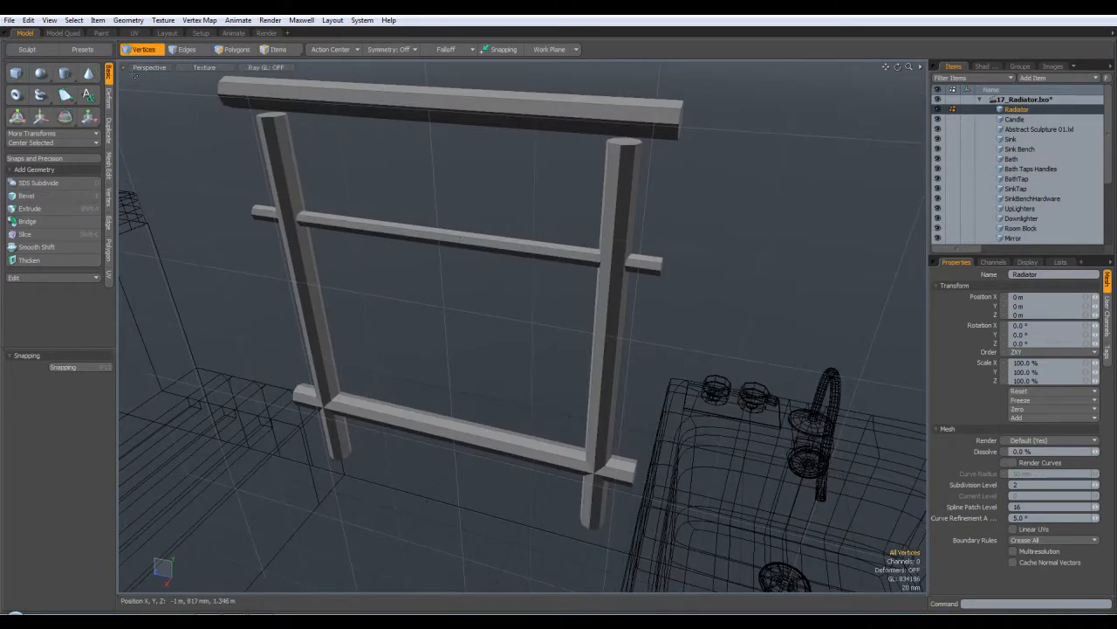
click(233, 49)
double_click(447, 234)
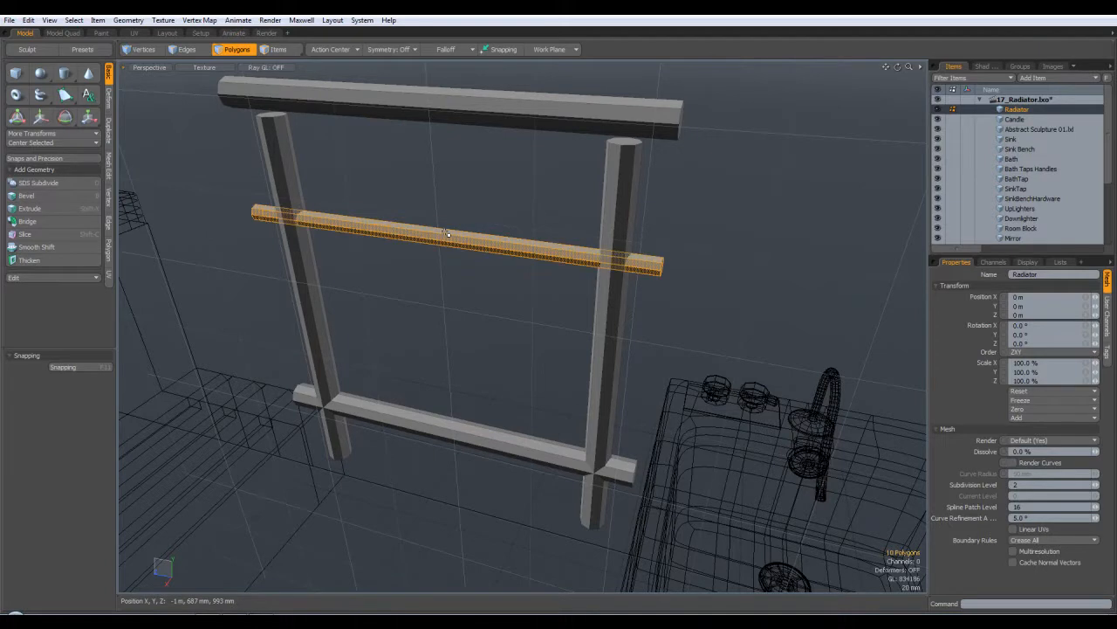
key(r)
drag(395, 234, 346, 262)
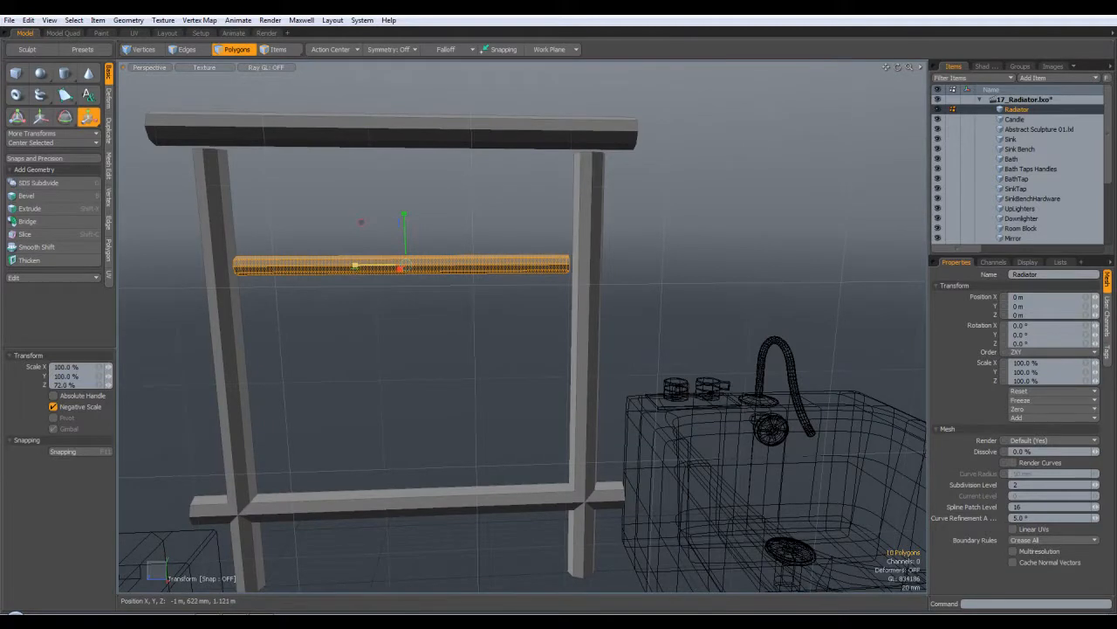
alt+drag(399, 261, 275, 297)
Step: In the Right view, fine-tune the thin rail's Z position and length to leave small even gaps at both posts, and deselect it
key(KP_3)
key(w)
drag(336, 257, 340, 258)
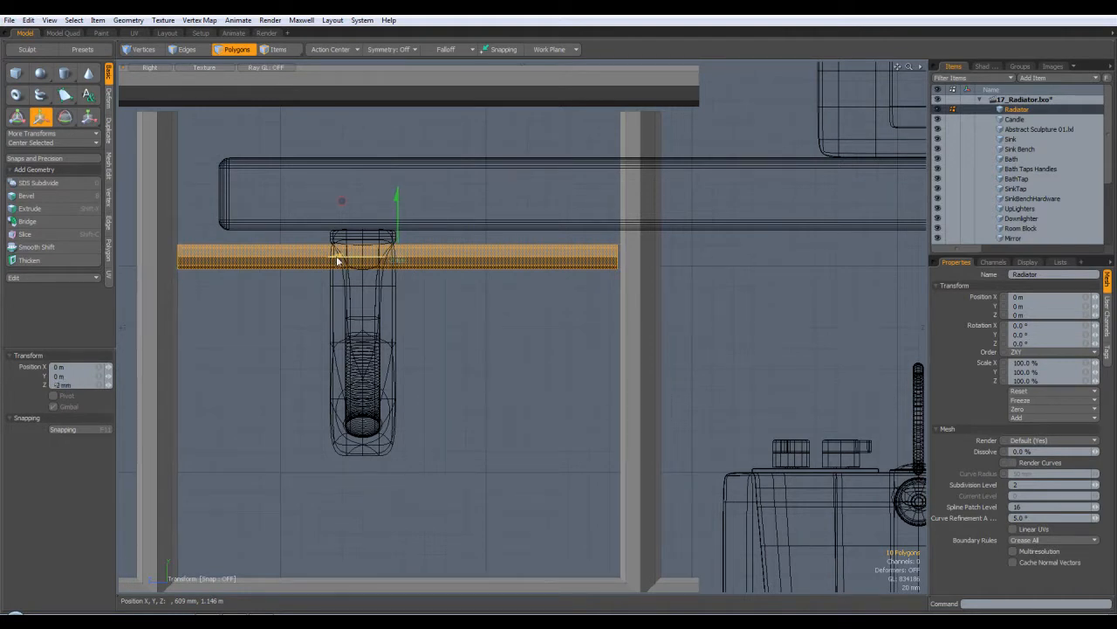
key(r)
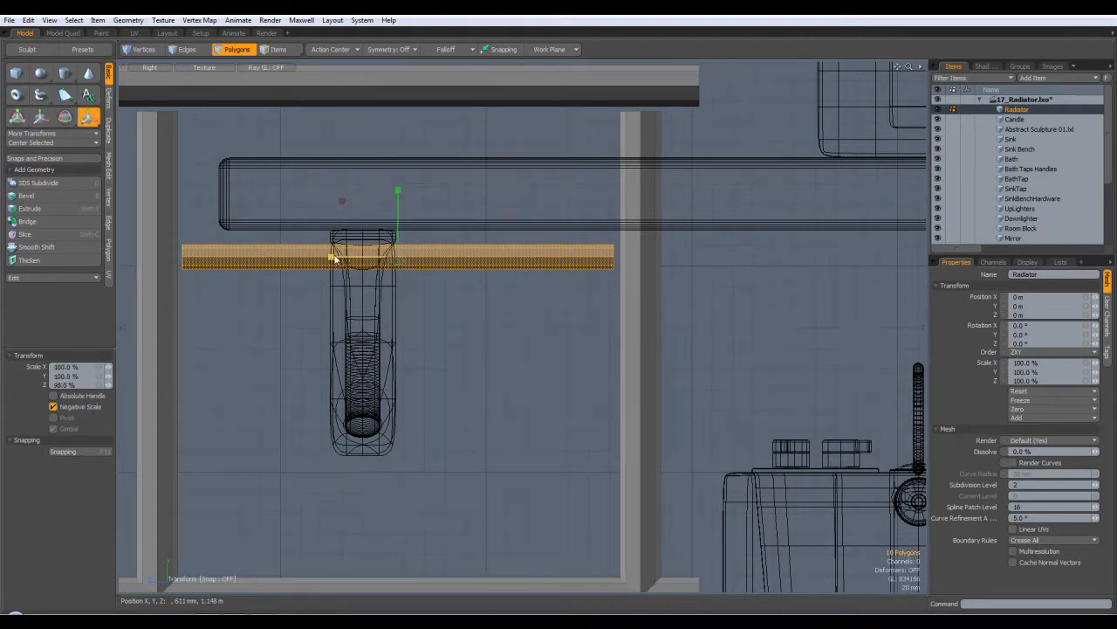
key(w)
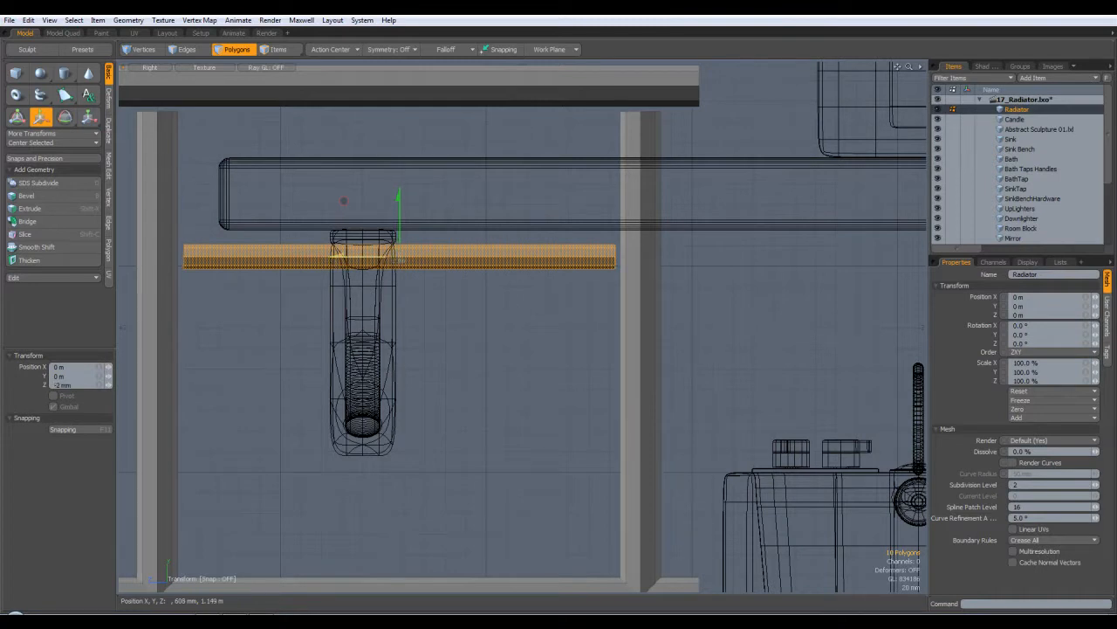
key(r)
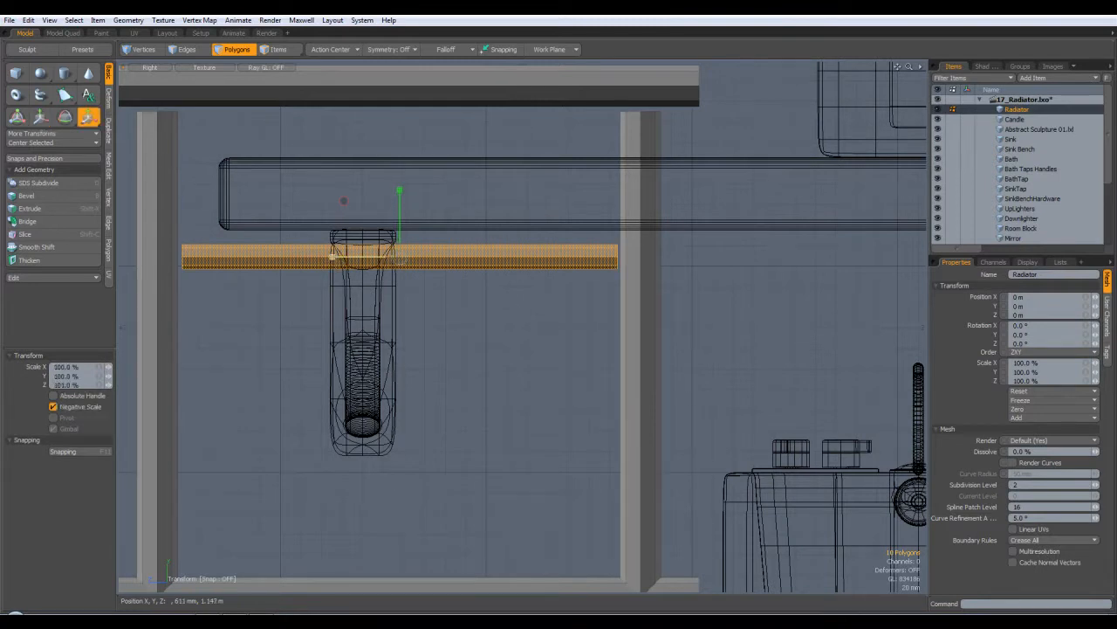
key(w)
drag(339, 256, 337, 257)
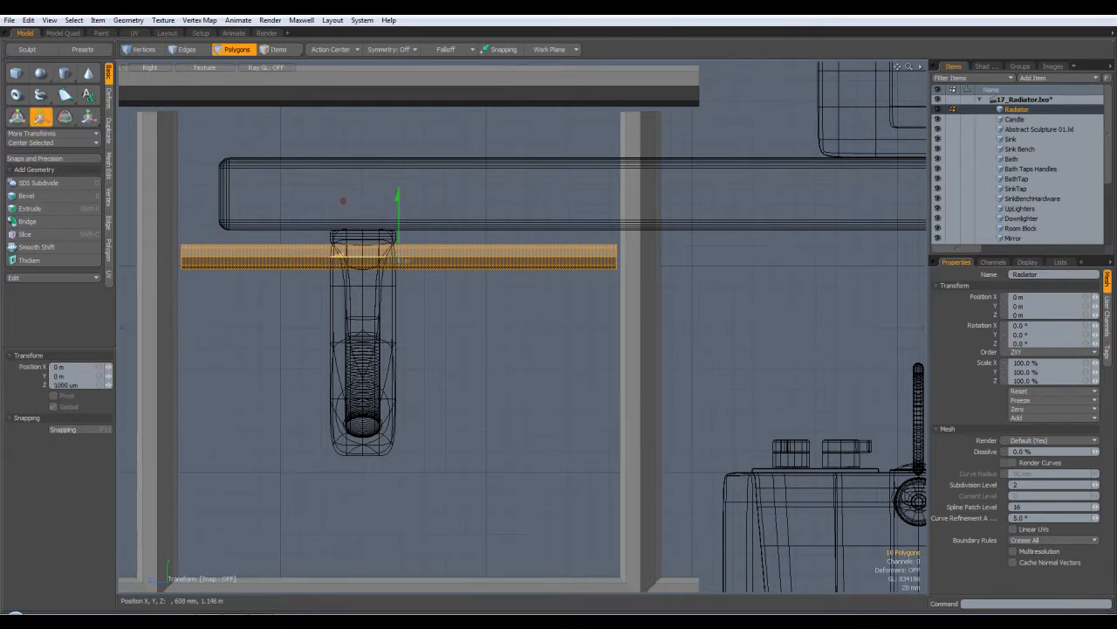
key(q)
click(481, 427)
Step: Scale the lower rail's length on Z to fit between the posts, shift it -2 mm on Z and deselect it
alt+shift+drag(522, 481, 509, 279)
double_click(455, 391)
alt+shift+drag(394, 337, 492, 330)
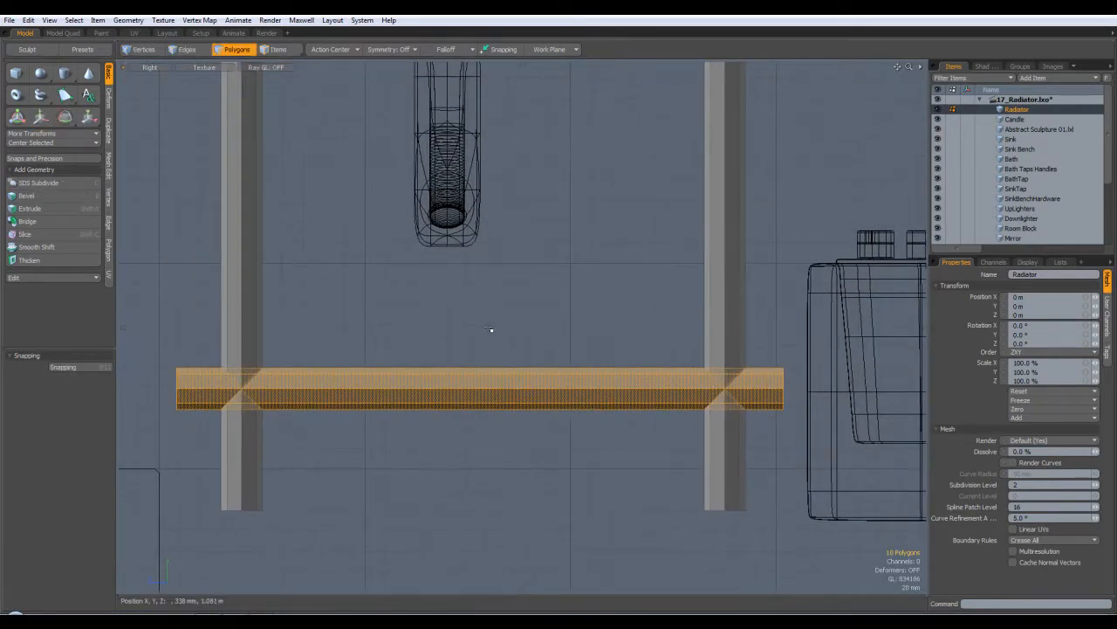
key(r)
mouse_move(413, 388)
mouse_down()
mouse_move(437, 388)
mouse_move(422, 396)
mouse_up()
key(w)
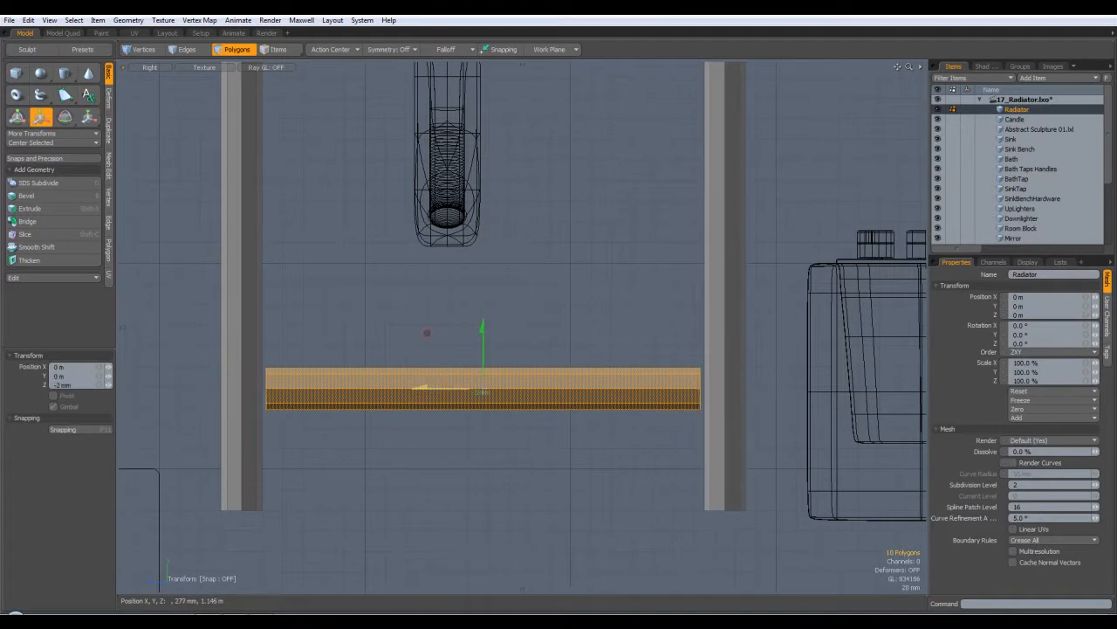
key(r)
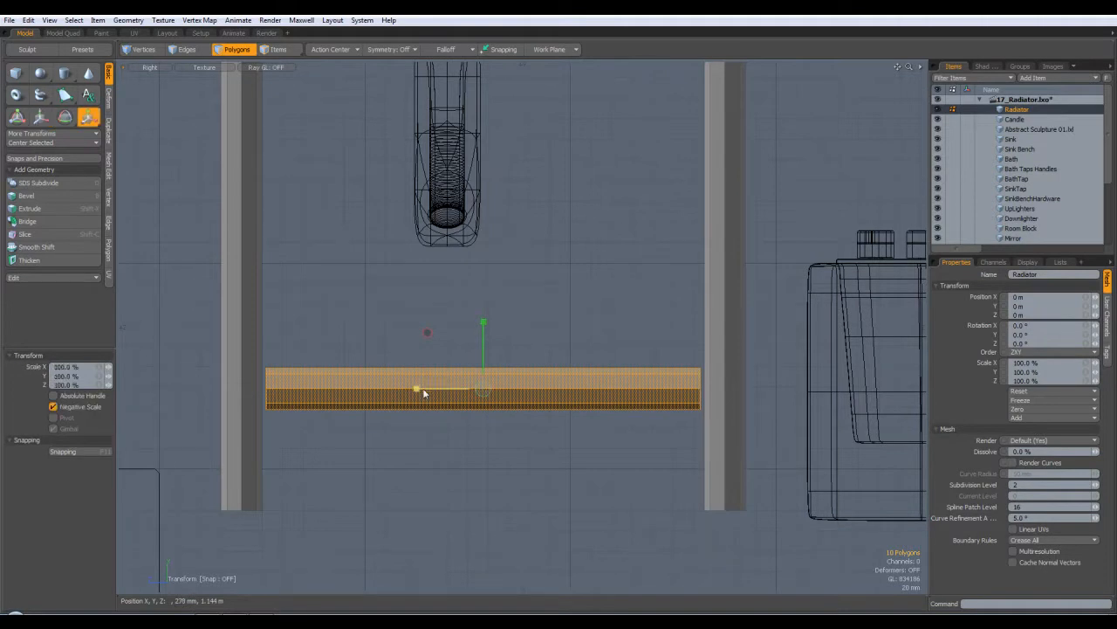
key(Escape)
key(Escape)
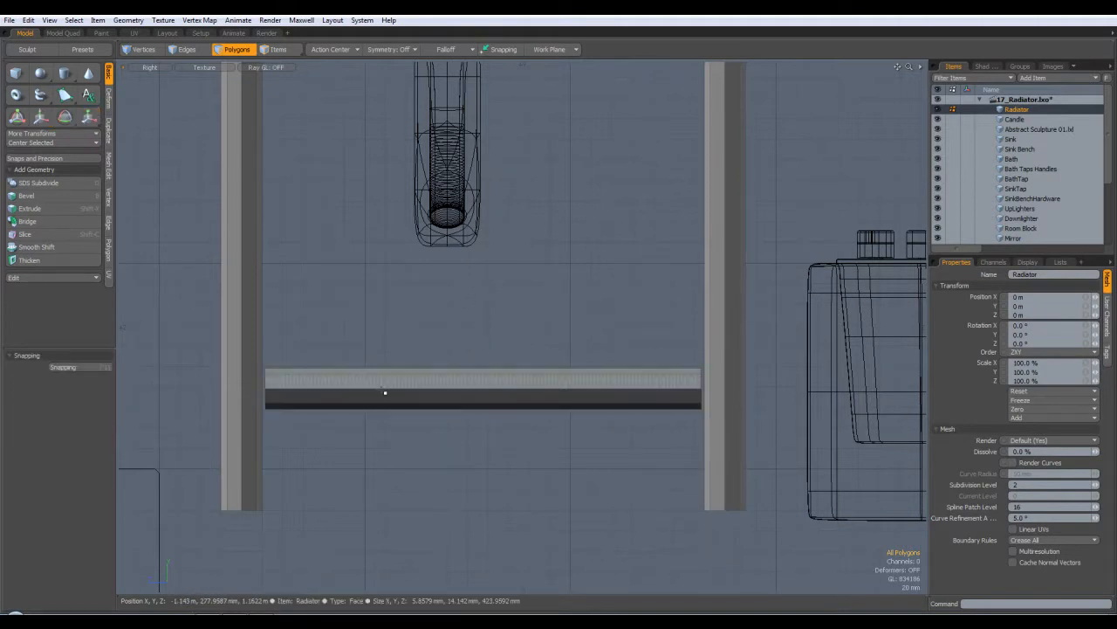
Step: Scale the top rail's length to 68% on Z, move it 5 mm on Y and -5 mm on Z, and deselect it
alt+drag(518, 70, 488, 345)
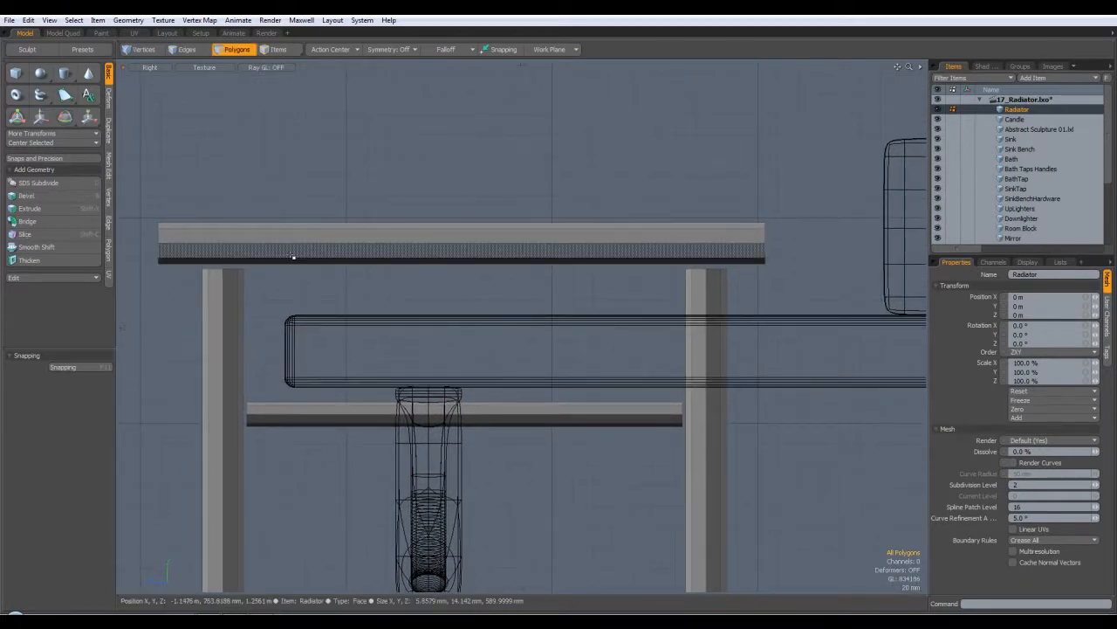
double_click(286, 253)
key(r)
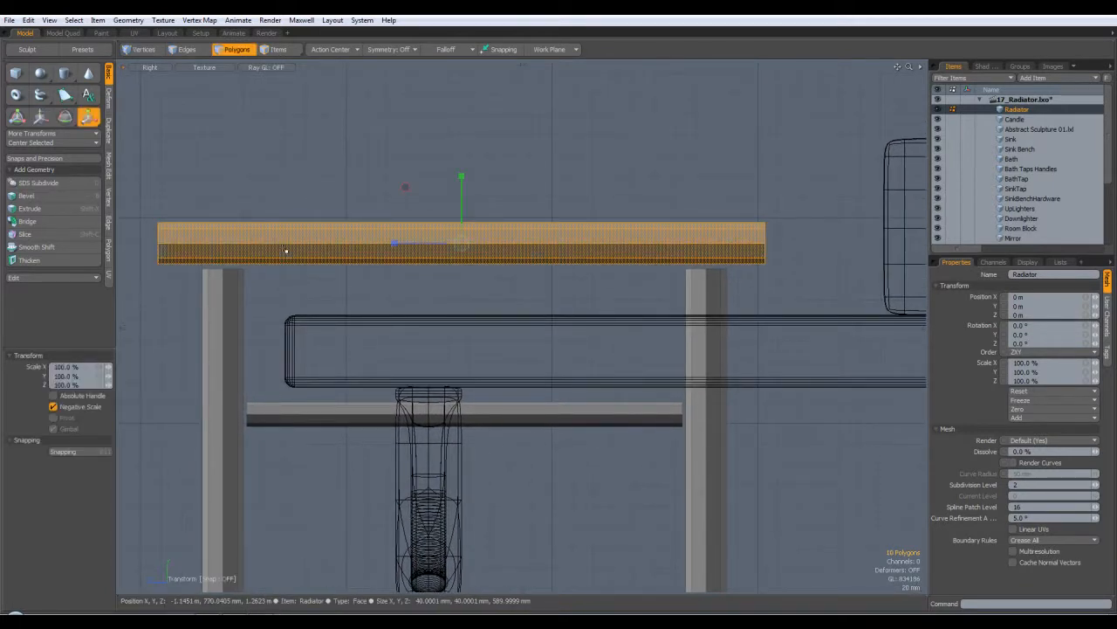
drag(399, 246, 419, 243)
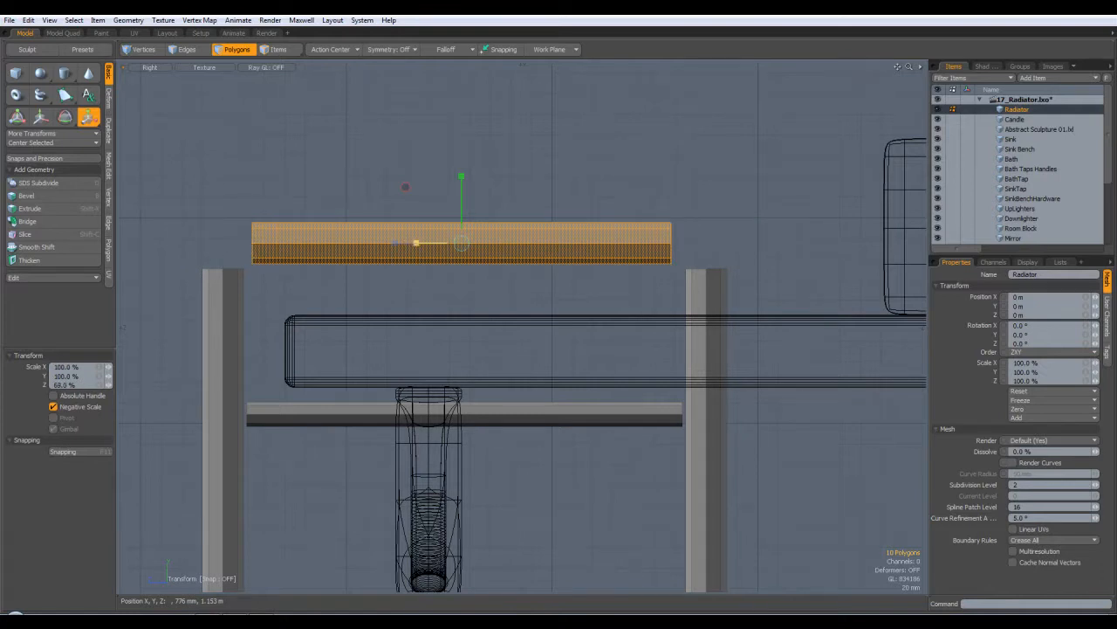
key(w)
drag(406, 189, 411, 182)
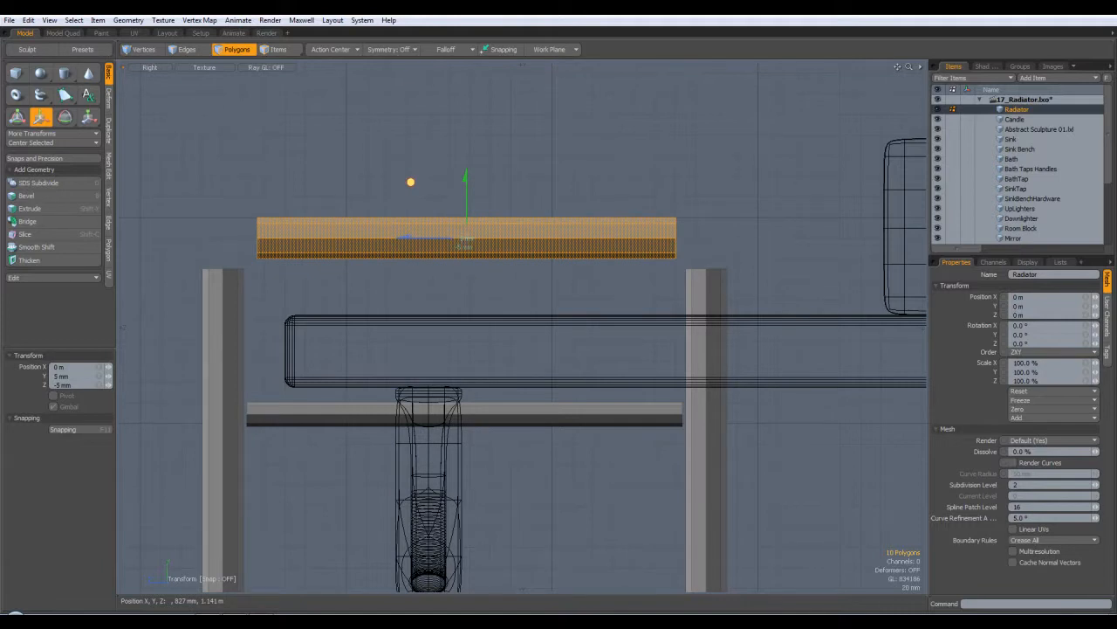
key(space)
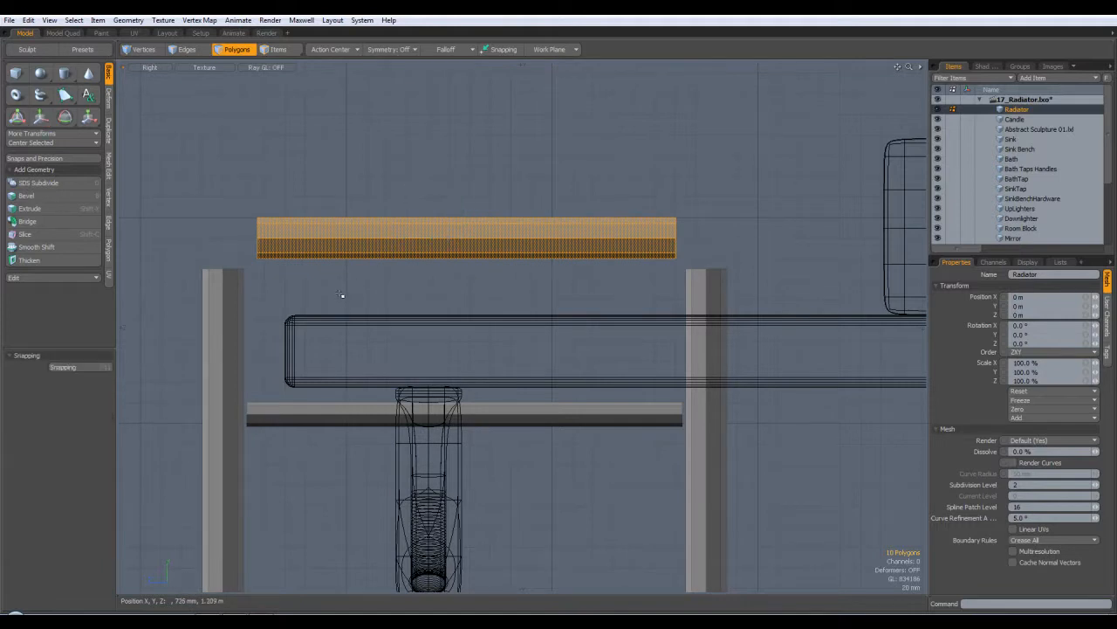
click(318, 294)
Step: In the Perspective view, delete the end caps of the top rail and the top caps of both posts
key(ctrl+space)
click(324, 279)
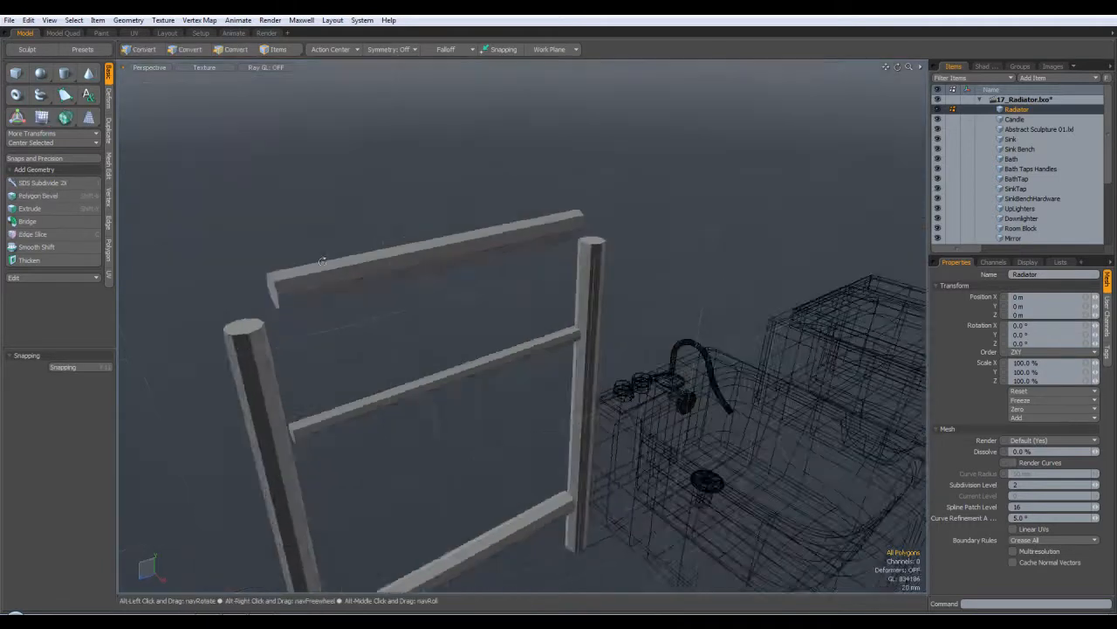
click(322, 313)
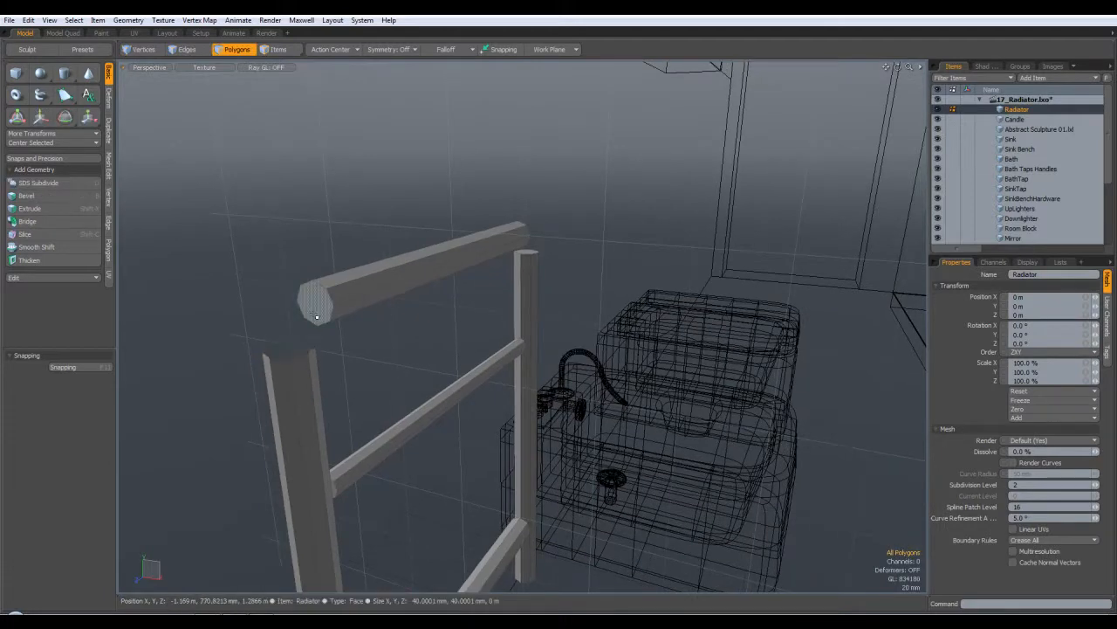
key(Delete)
alt+drag(599, 225, 516, 307)
key(Delete)
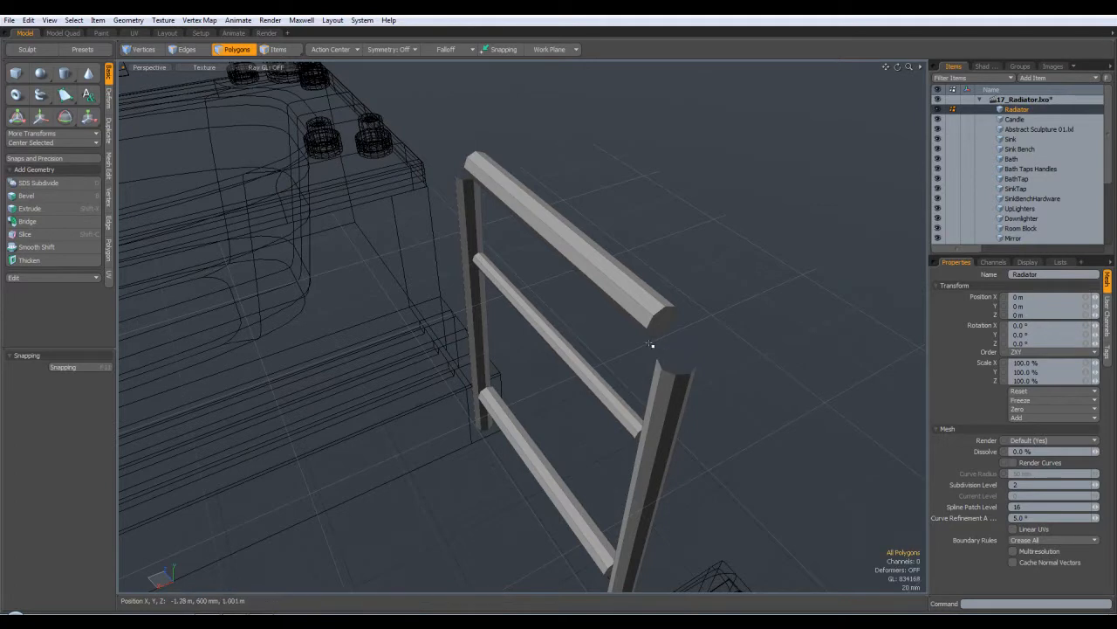
Step: Select the open edge loops at the top rail's near end and at the top of the adjacent post
click(194, 52)
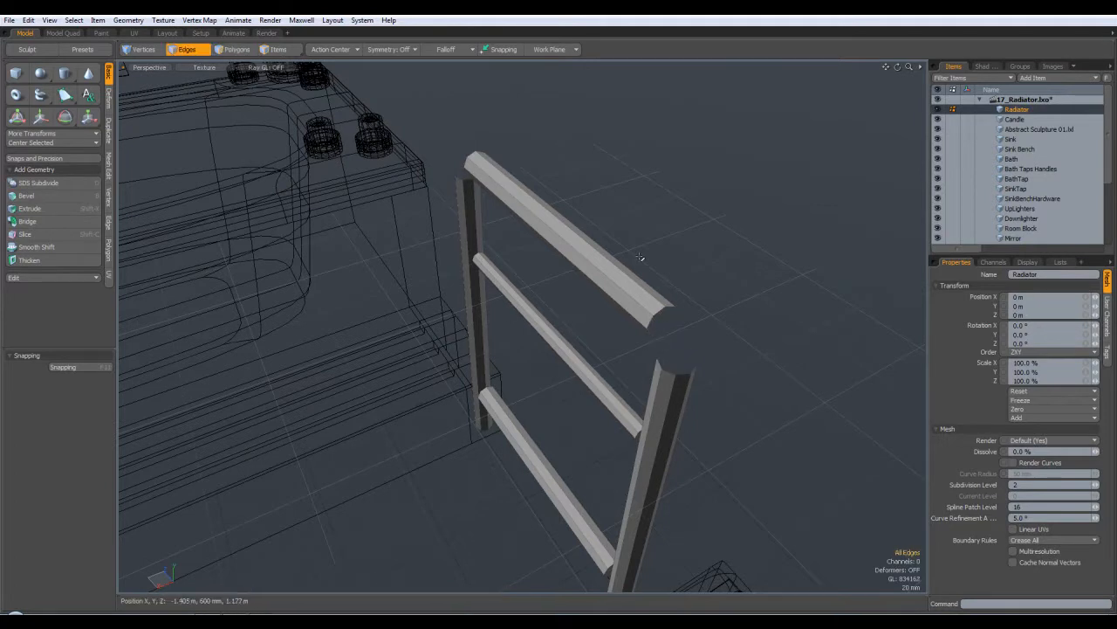
double_click(670, 312)
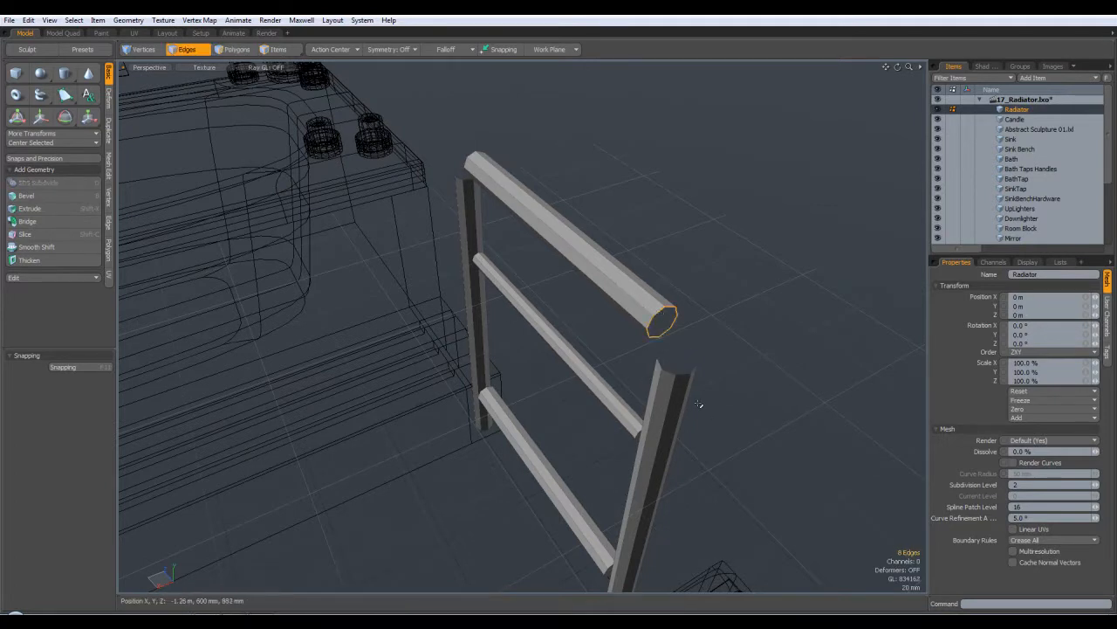
shift+double_click(666, 370)
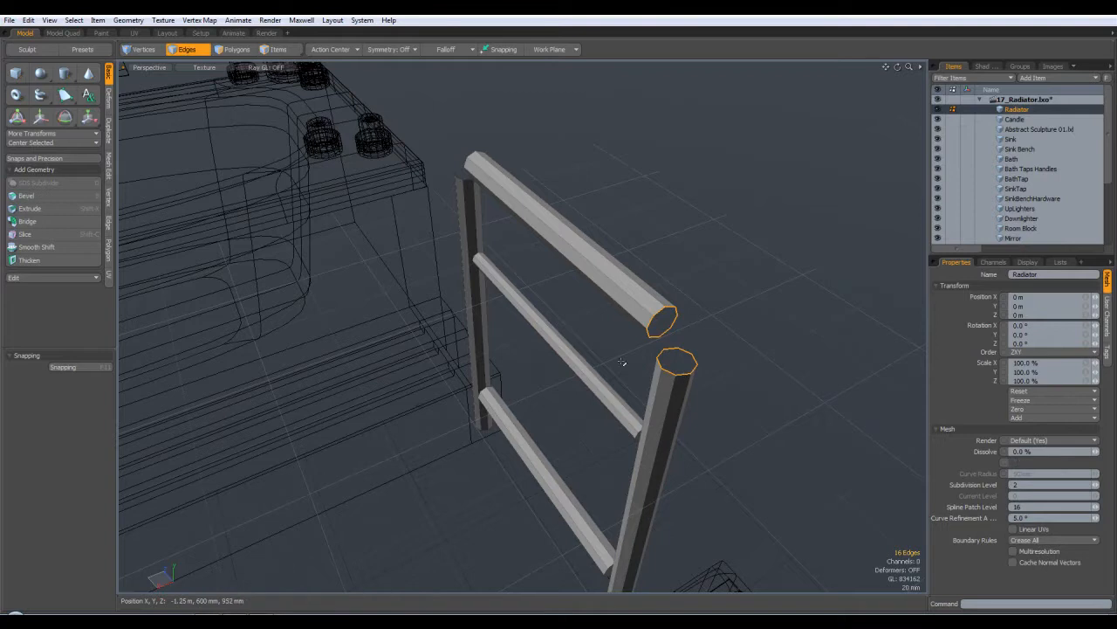
Step: Try joining the rail and post with a two-segment bridge in Curve mode, and deselect the edges
click(109, 225)
click(35, 131)
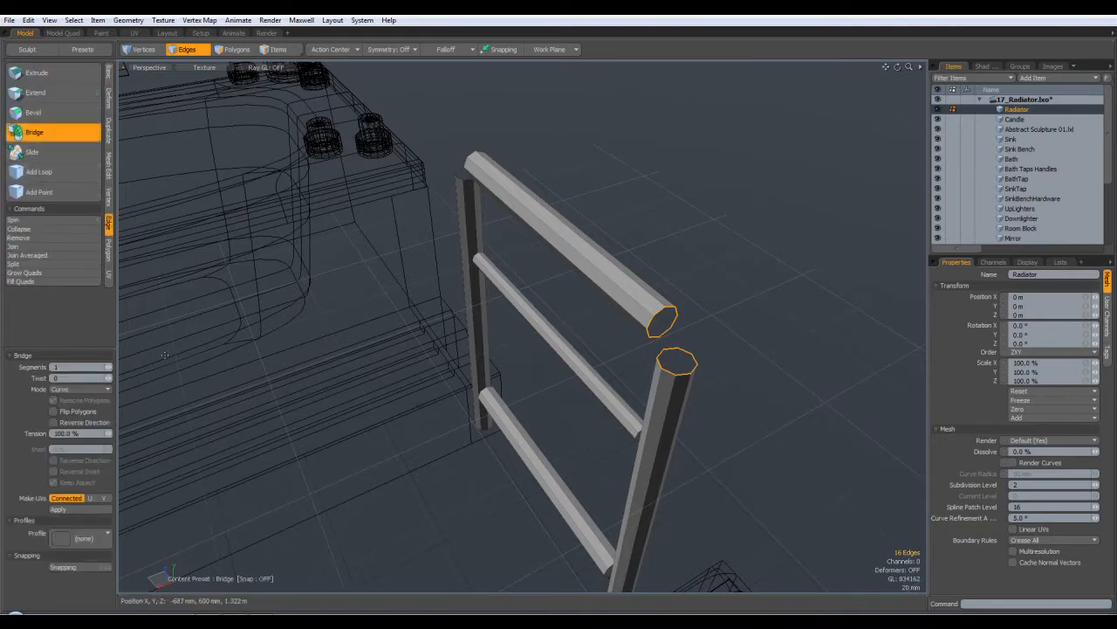
click(416, 392)
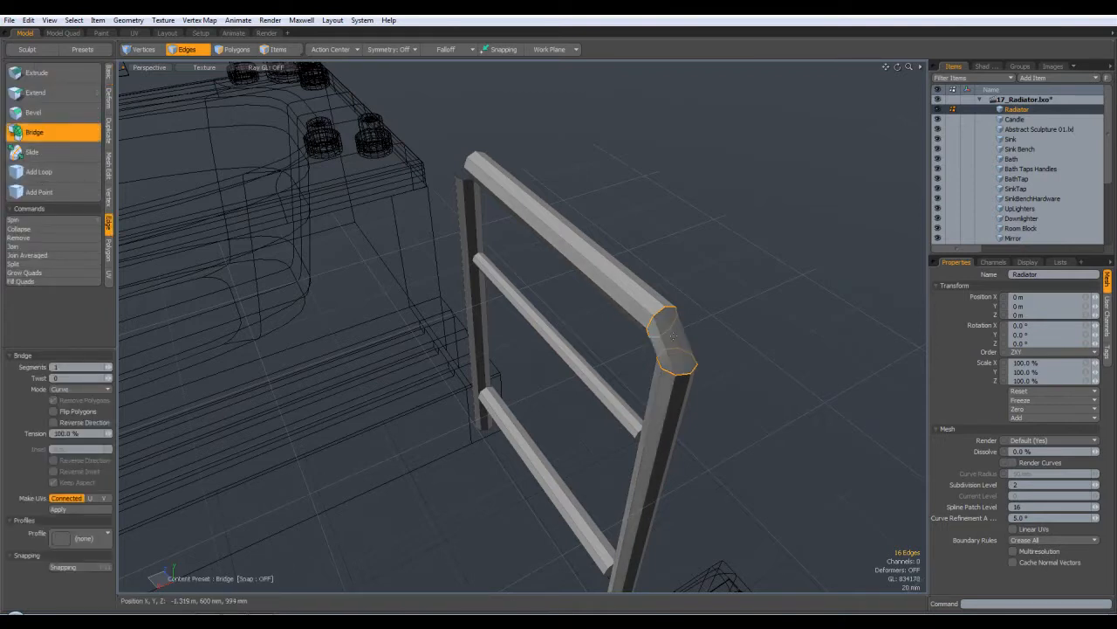
alt+drag(462, 454, 488, 418)
alt+drag(482, 377, 499, 356)
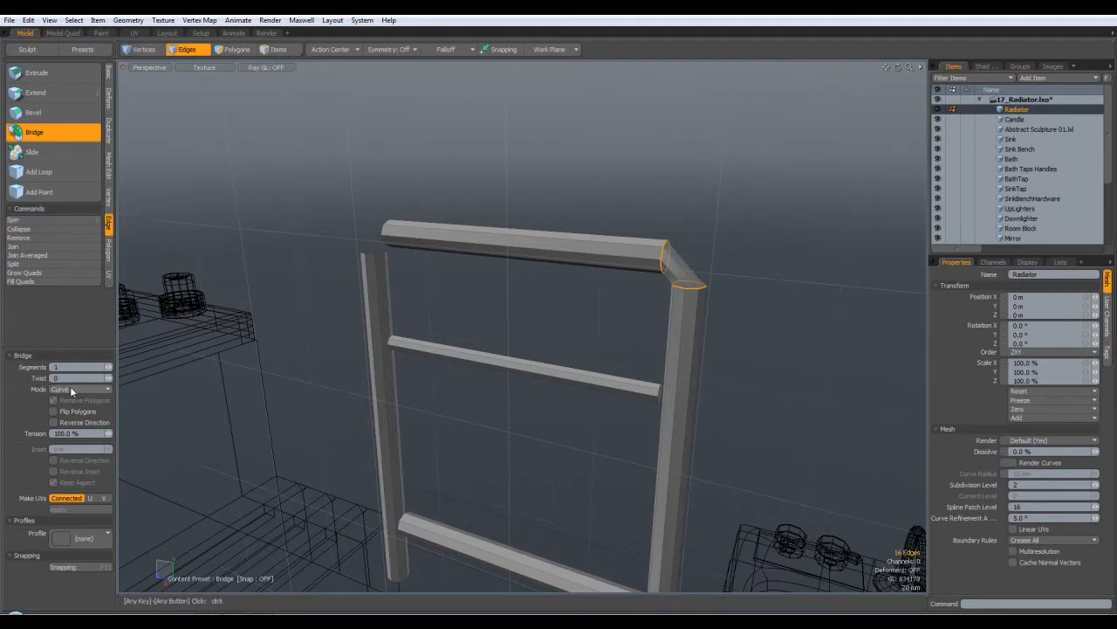
click(110, 367)
alt+drag(611, 384, 688, 289)
mouse_move(585, 319)
alt+mouse_down()
mouse_move(628, 297)
mouse_move(706, 292)
mouse_move(599, 352)
mouse_move(542, 367)
mouse_move(591, 332)
alt+mouse_up()
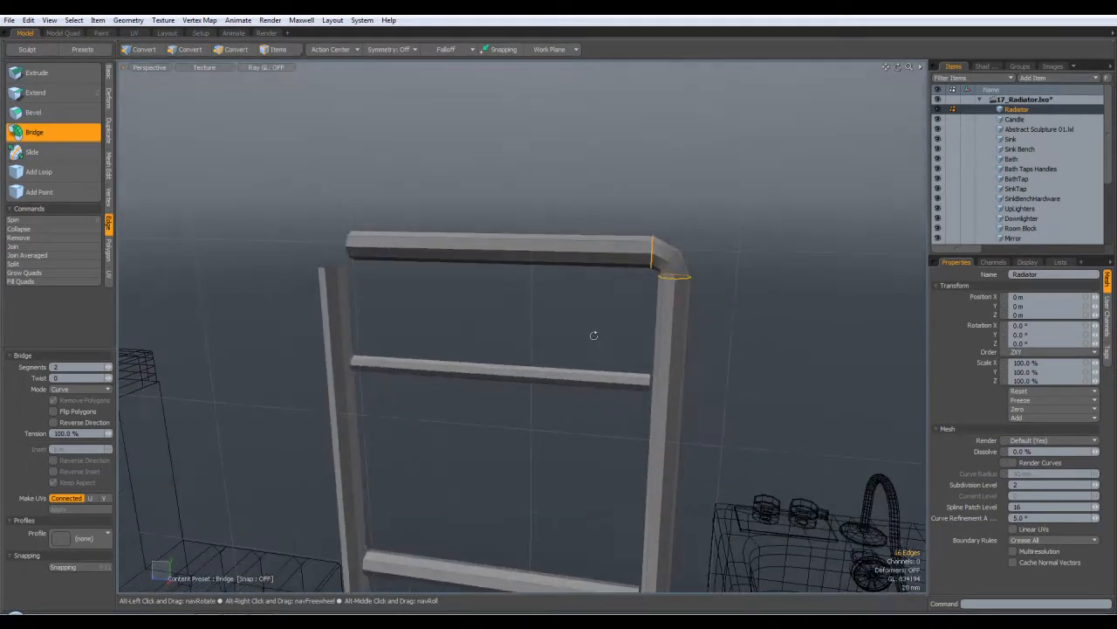
key(space)
click(589, 324)
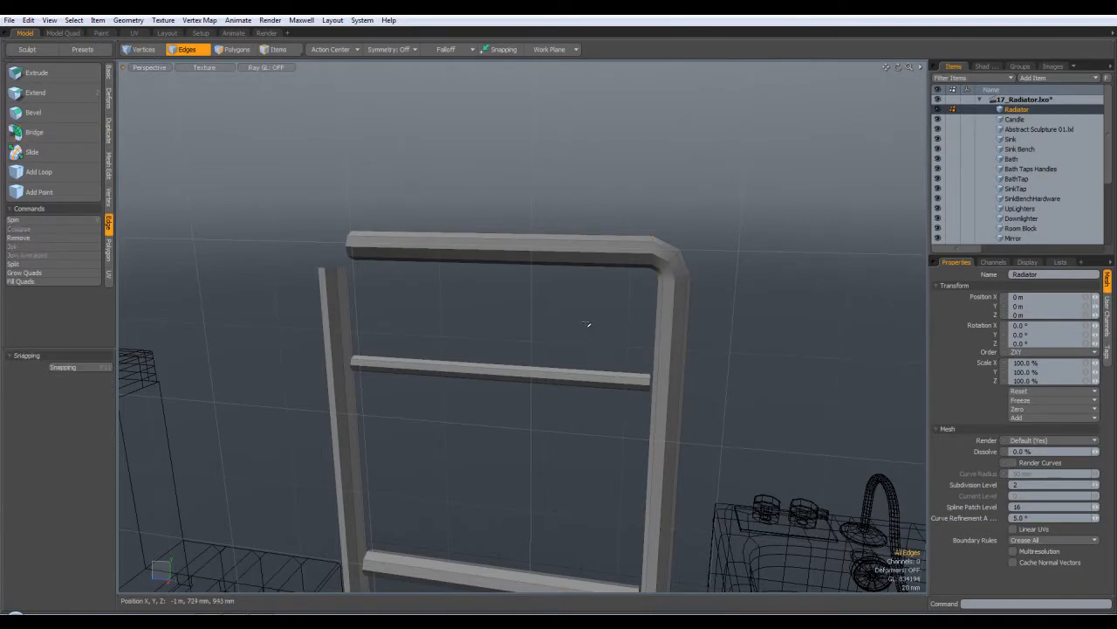
Step: Toggle the subdivision preview and examine how the two-segment corner and the rails smooth out
key(Tab)
alt+drag(606, 308, 573, 306)
key(Tab)
key(Tab)
key(Tab)
key(Tab)
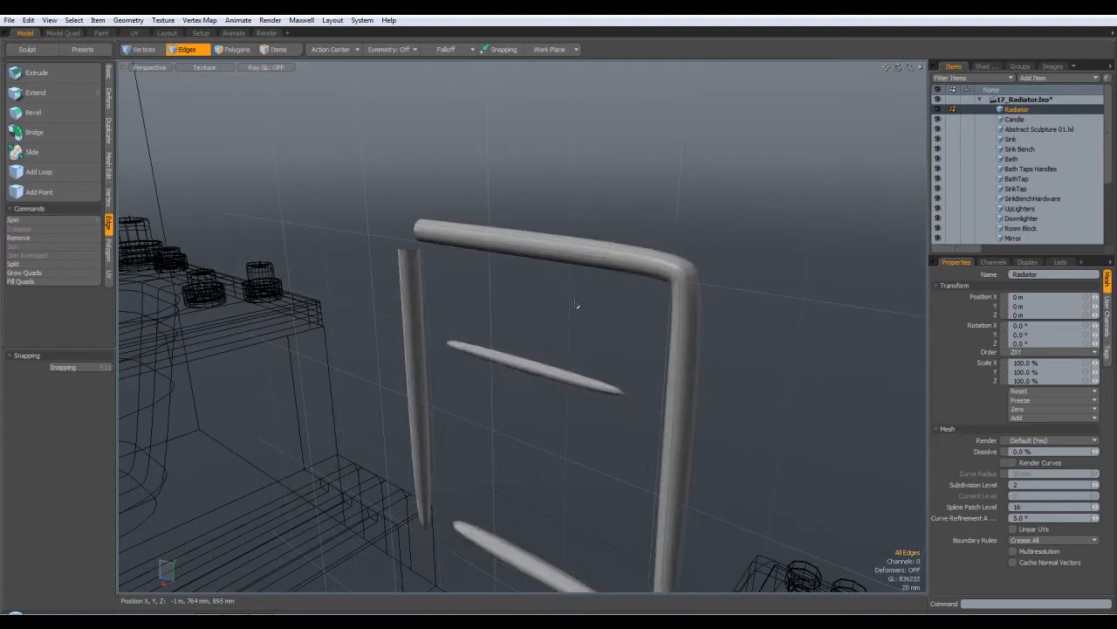
key(Tab)
key(Tab)
Step: Undo the two-segment bridge, returning to the two selected open edge loops
key(ctrl+z)
key(ctrl+z)
key(ctrl+z)
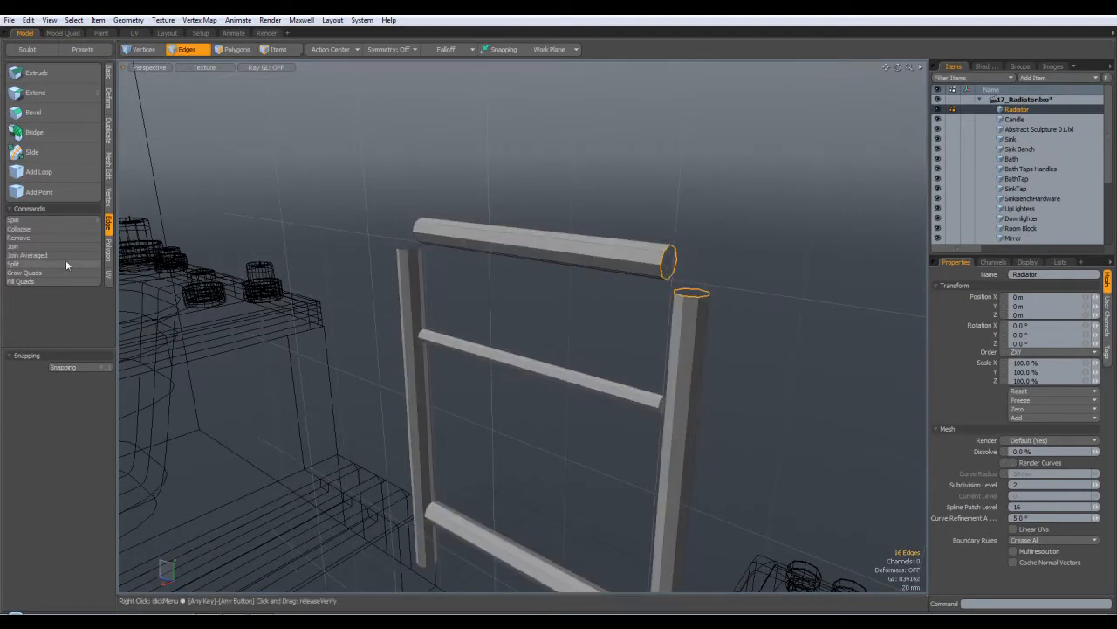
Step: Bridge the top rail's near end to the post with a single segment, deselect, and check the corner with the subdivision preview
click(37, 132)
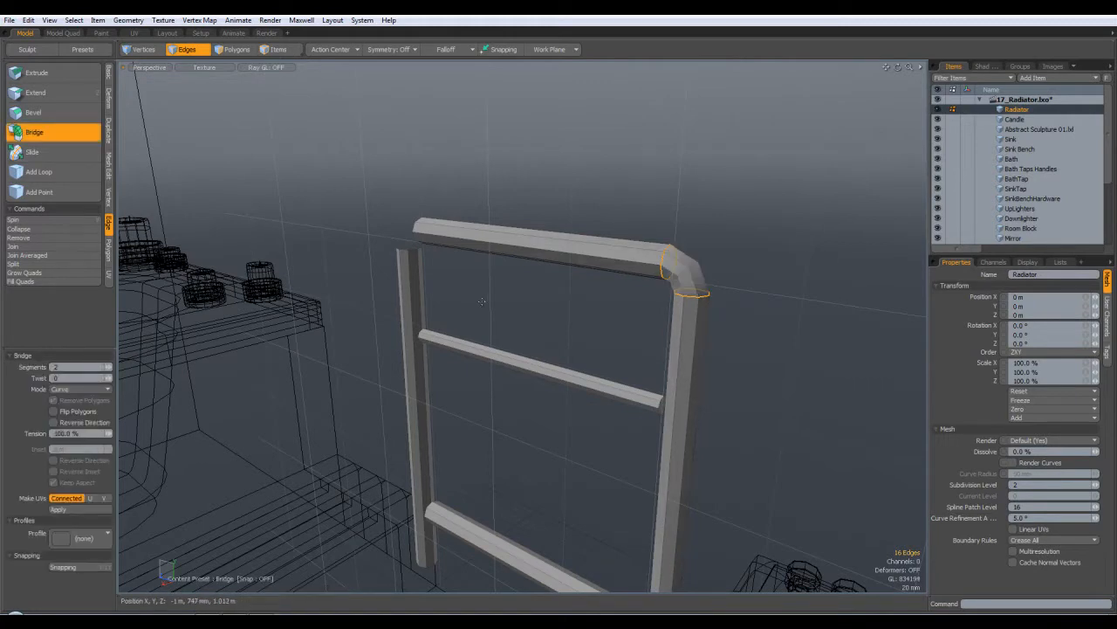
drag(108, 367, 98, 367)
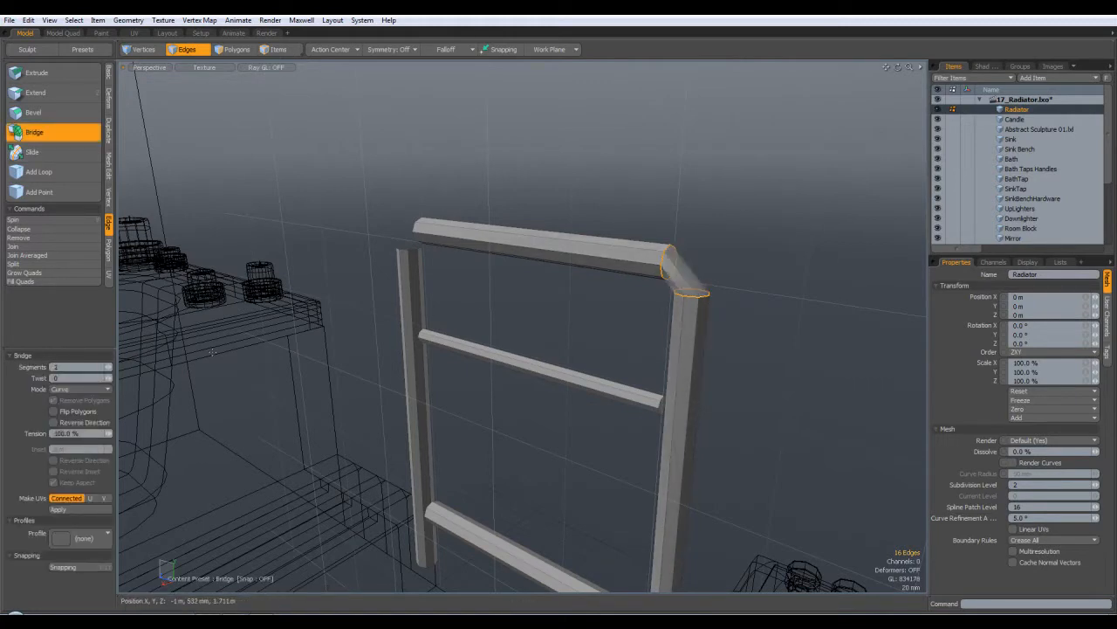
key(space)
click(503, 297)
key(Tab)
alt+drag(561, 307, 664, 286)
key(Tab)
key(Tab)
key(Tab)
key(2)
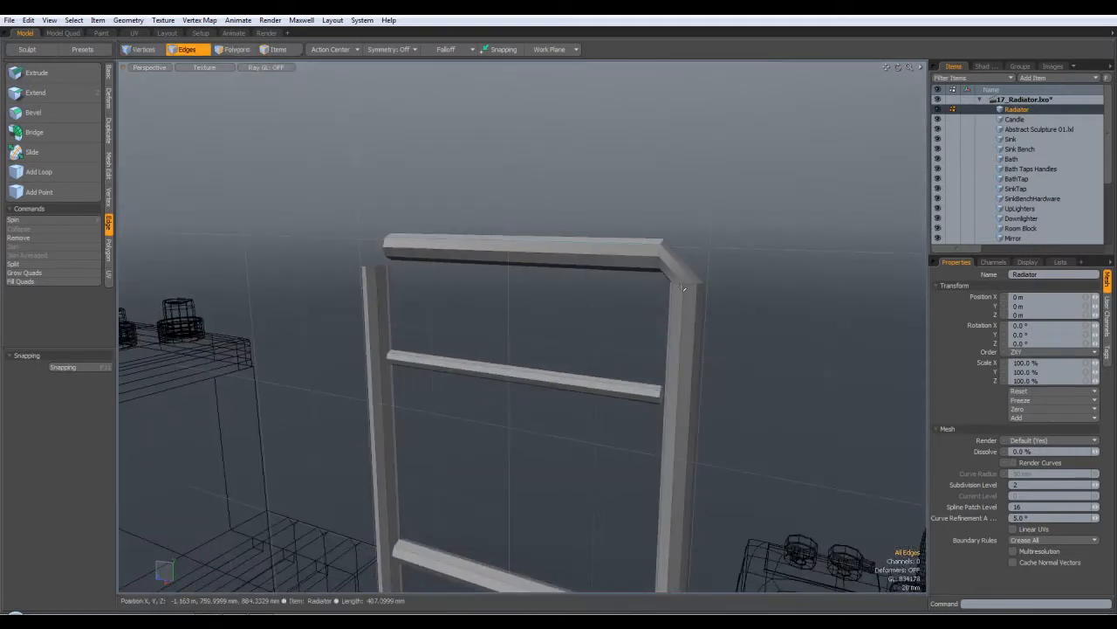
double_click(681, 283)
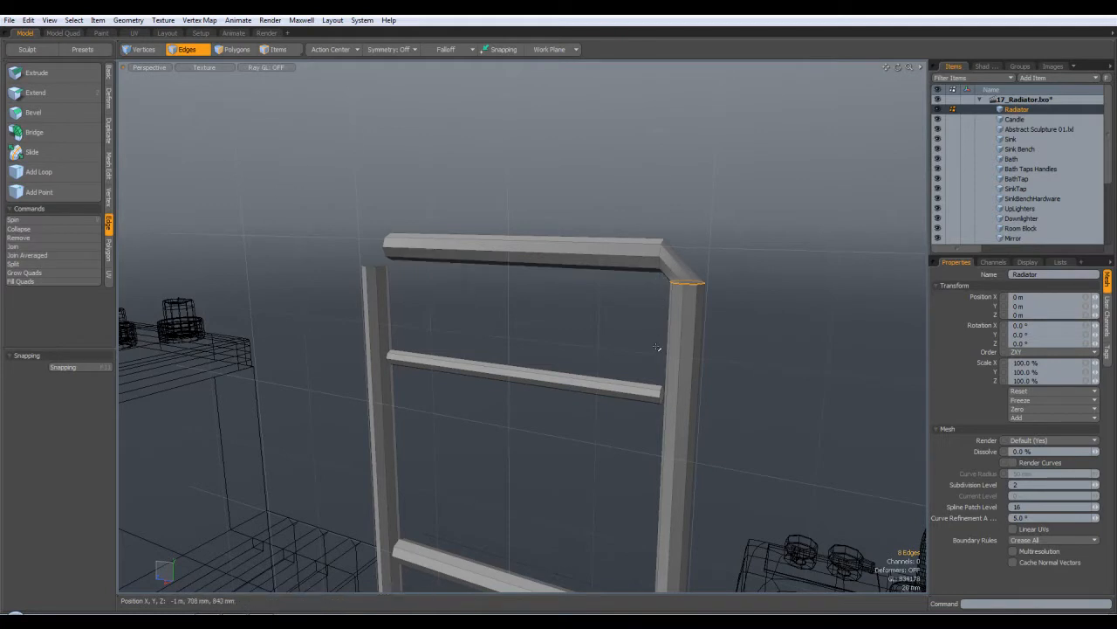
alt+drag(657, 343, 673, 347)
scroll(734, 282, up, 2)
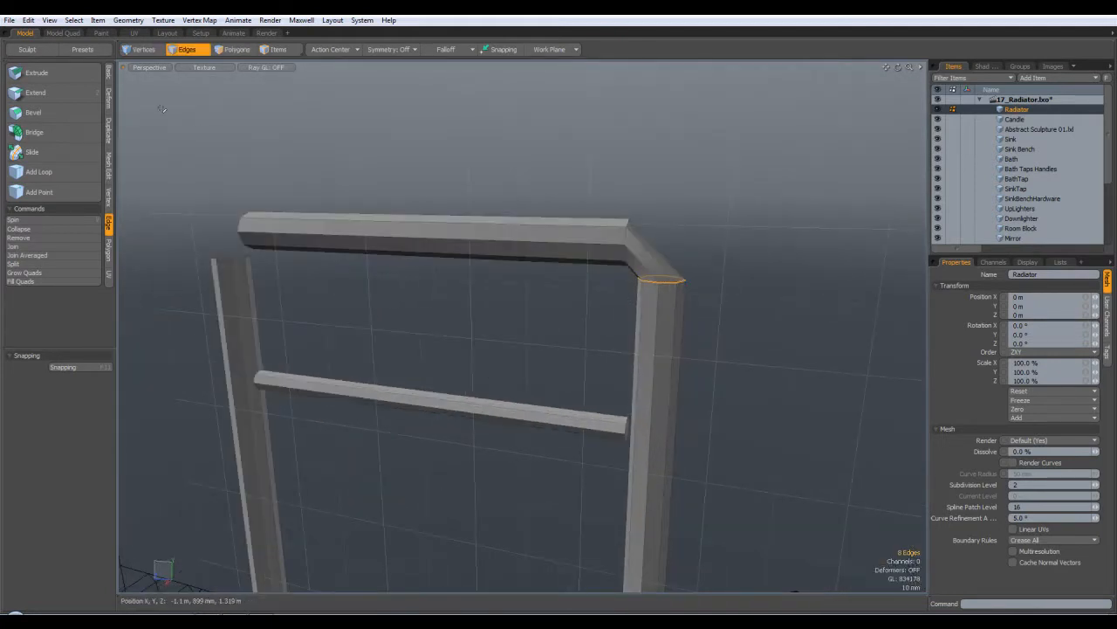
Step: Loop-slice the near post's polygons at 99% to add a supporting loop just below the bridged corner, deselect, and preview the smoothing
click(229, 51)
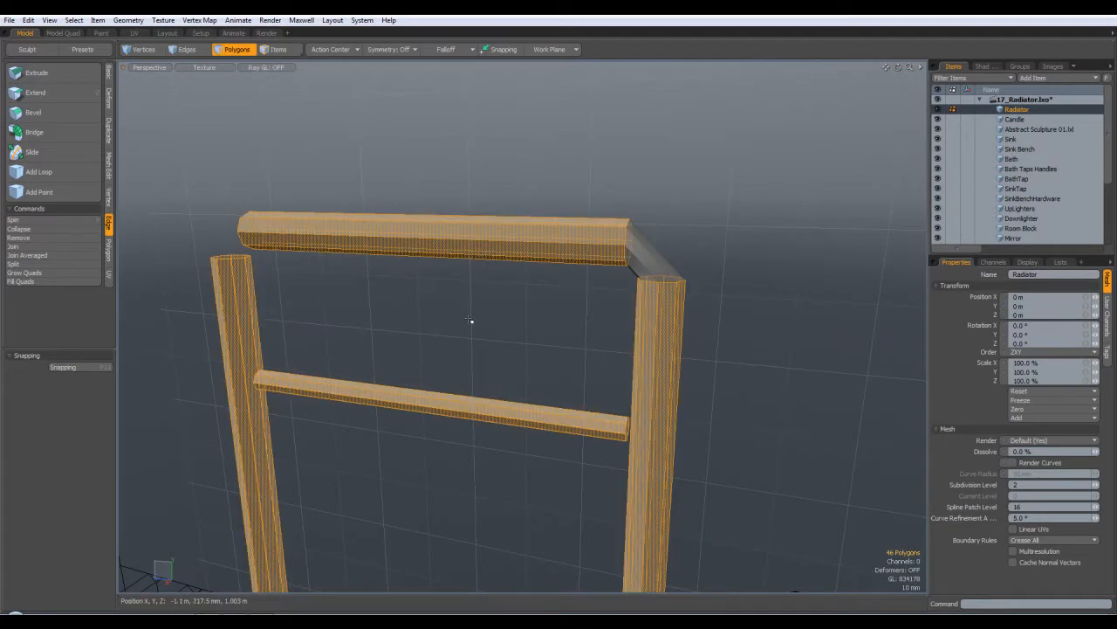
click(579, 319)
click(661, 323)
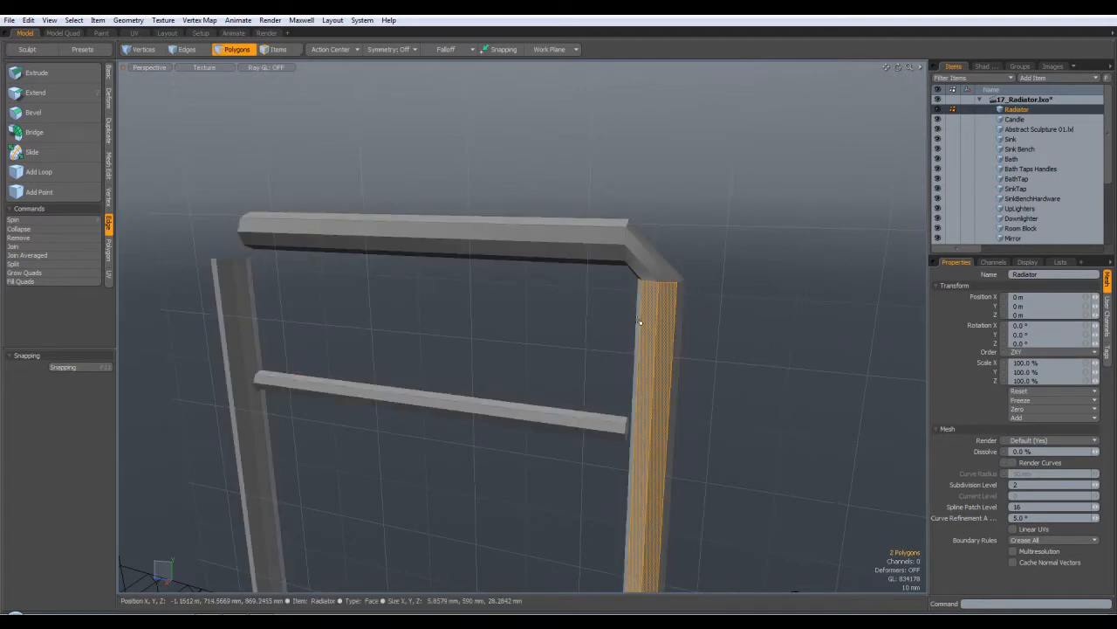
key(l)
key(alt+c)
click(624, 314)
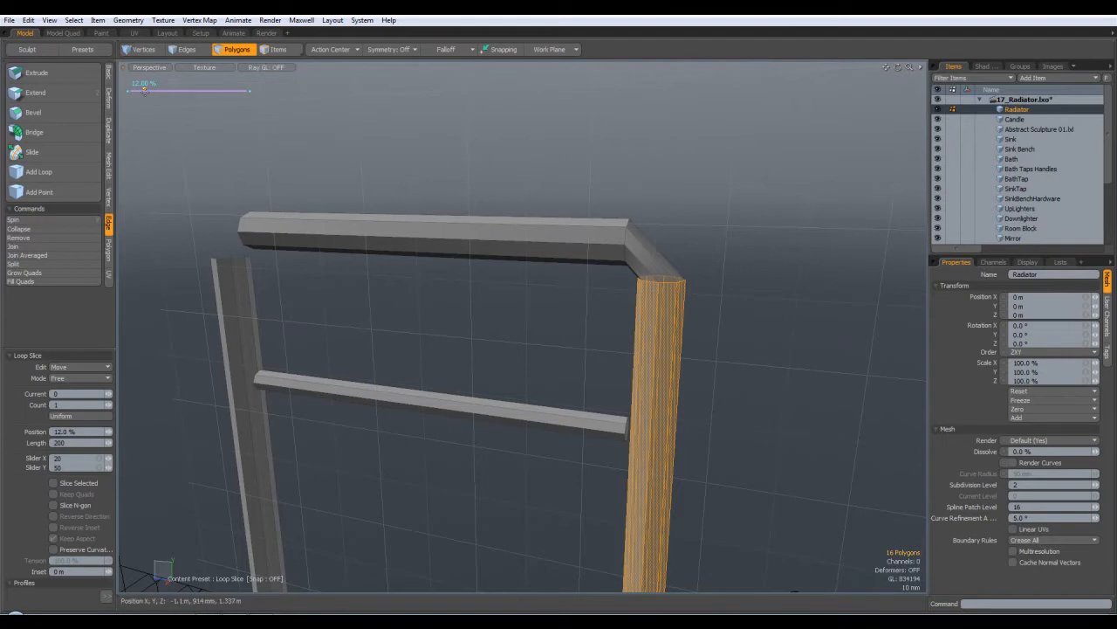
drag(199, 88, 248, 88)
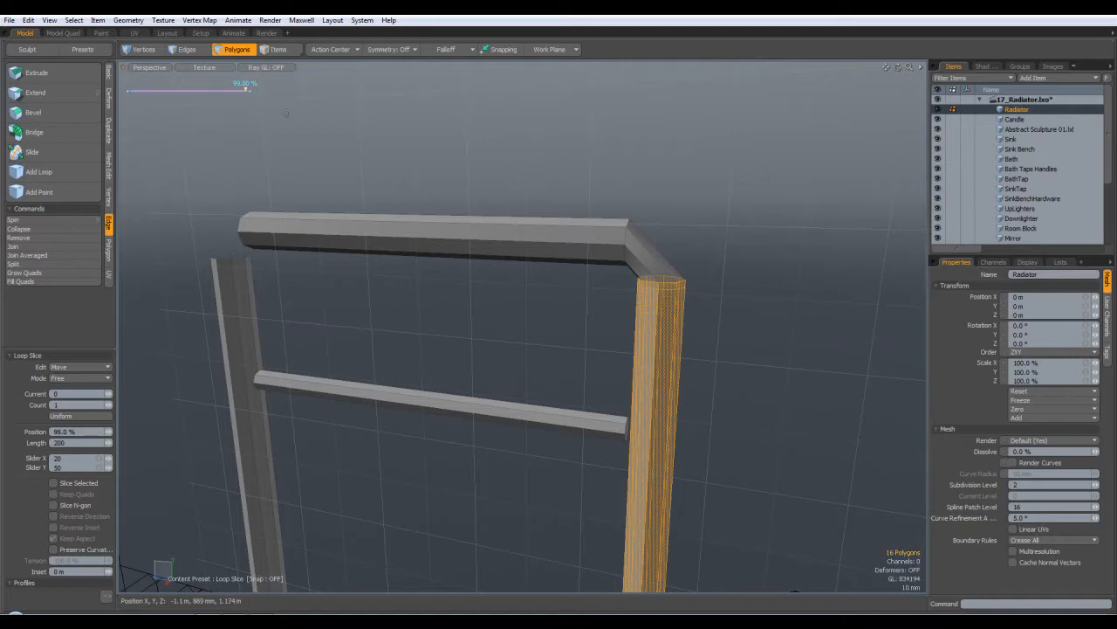
key(space)
click(426, 293)
key(shift+Tab)
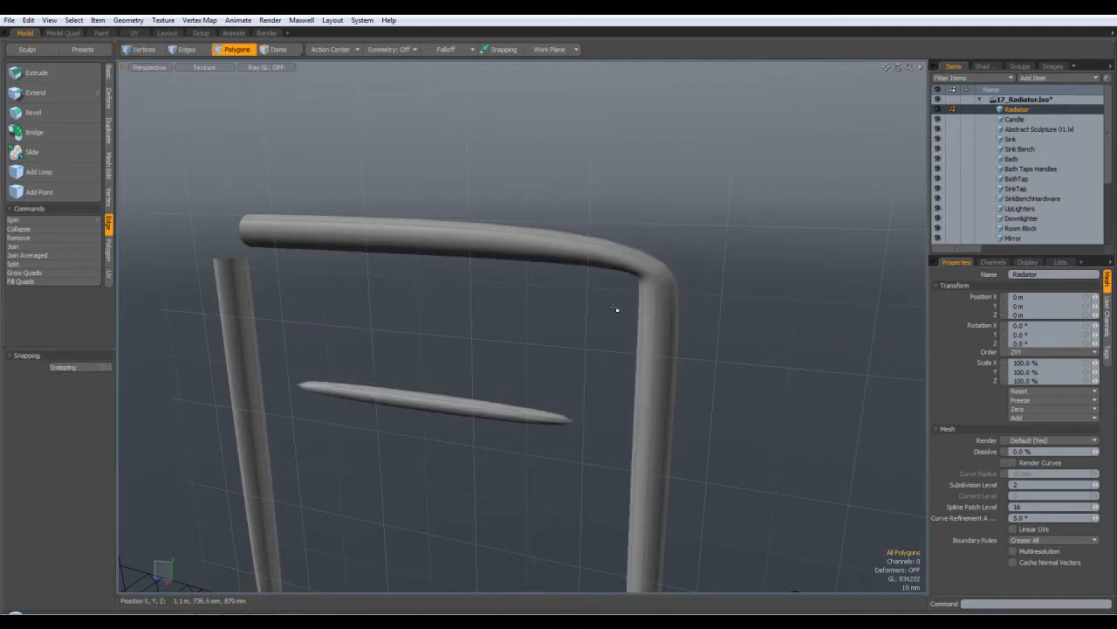
key(shift+Tab)
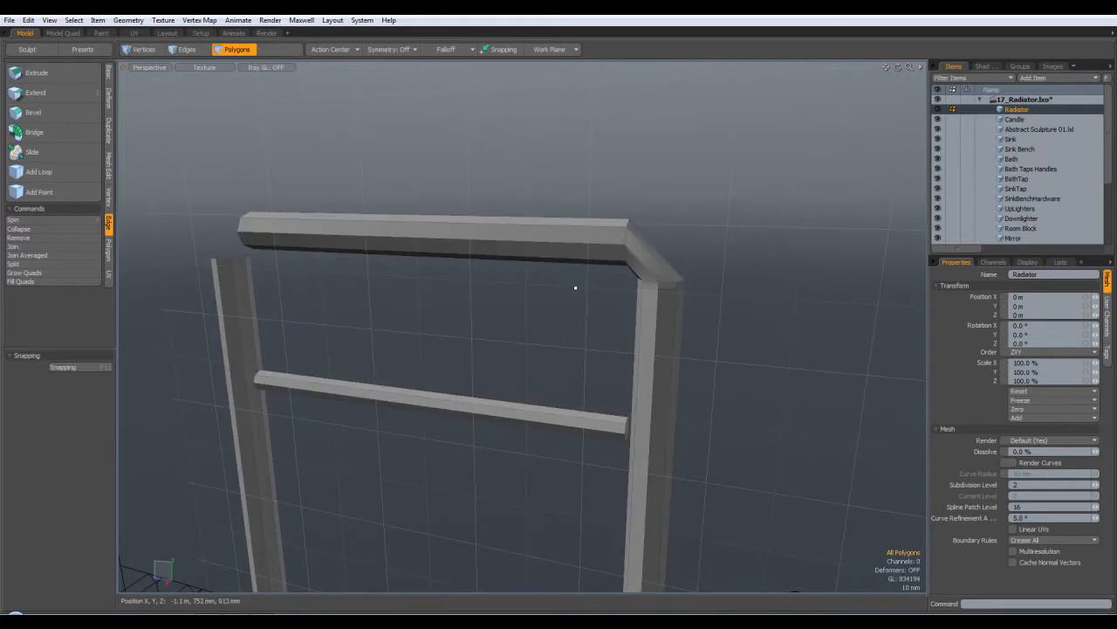
Step: Loop-slice the top rail close to the bridged corner, deselect it, and check the corner's smoothing in the subdivision preview
click(588, 229)
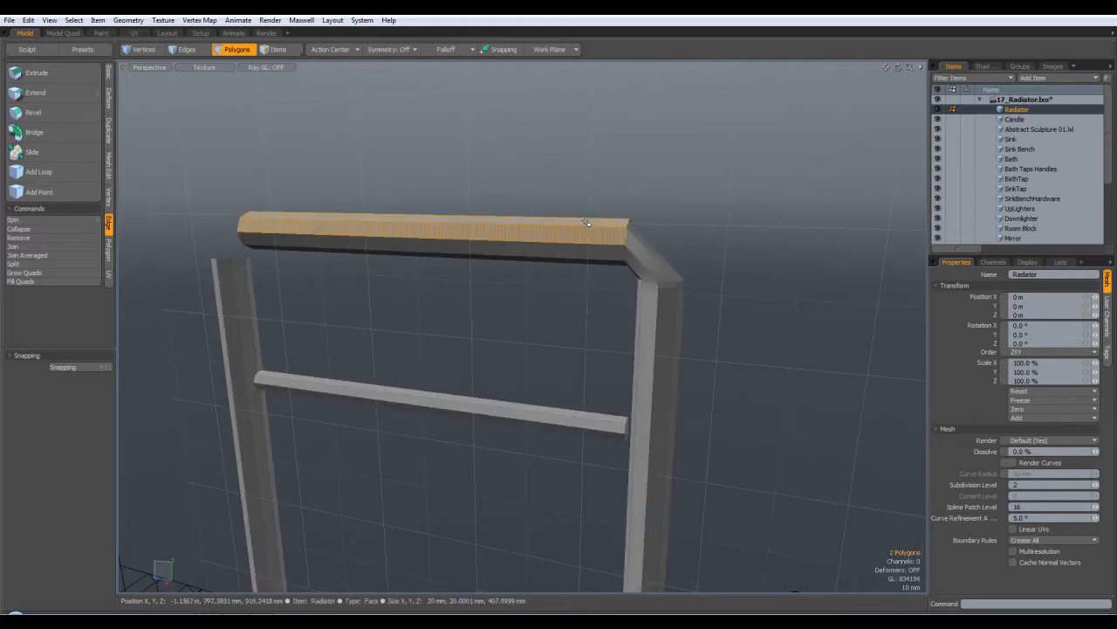
double_click(582, 219)
key(alt+c)
key(Escape)
key(Escape)
key(shift+Tab)
alt+drag(494, 321, 542, 330)
key(shift+Tab)
key(shift+Tab)
key(shift+Tab)
key(shift+Tab)
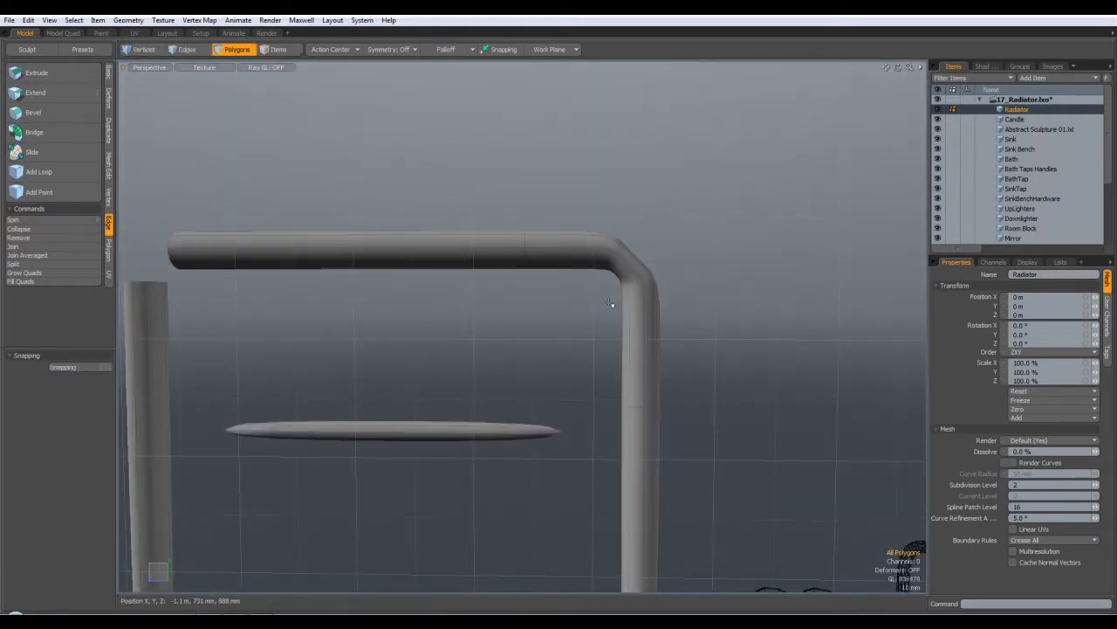
key(shift+Tab)
Step: Loop-slice the corner bridge polygons at 50%, deselect them, and preview the subdivided result
click(629, 268)
key(l)
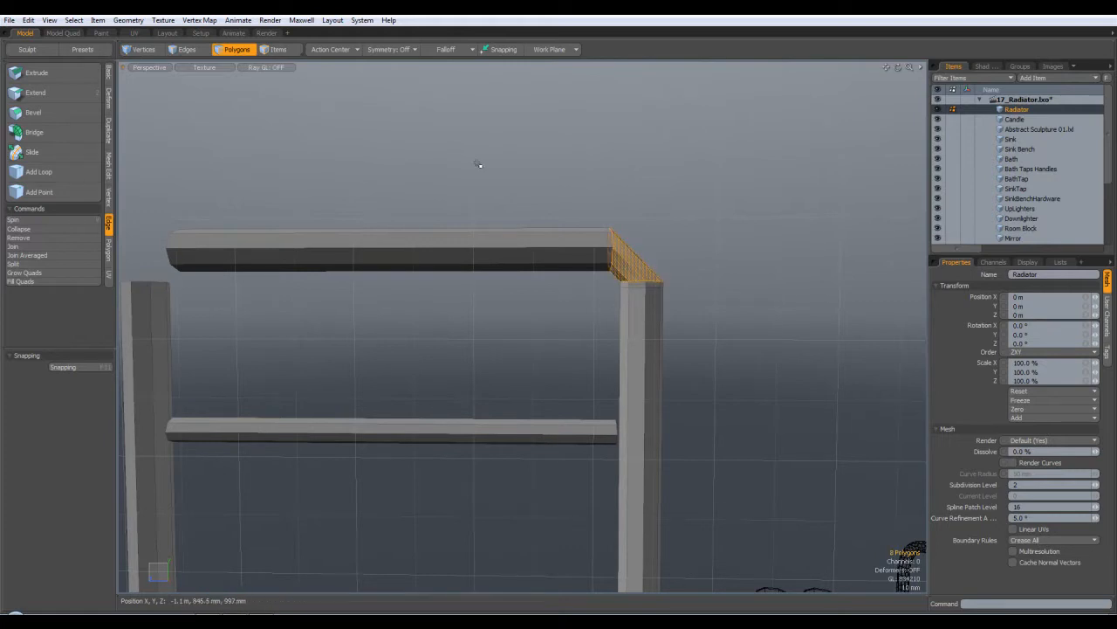
key(alt+c)
drag(639, 145, 602, 158)
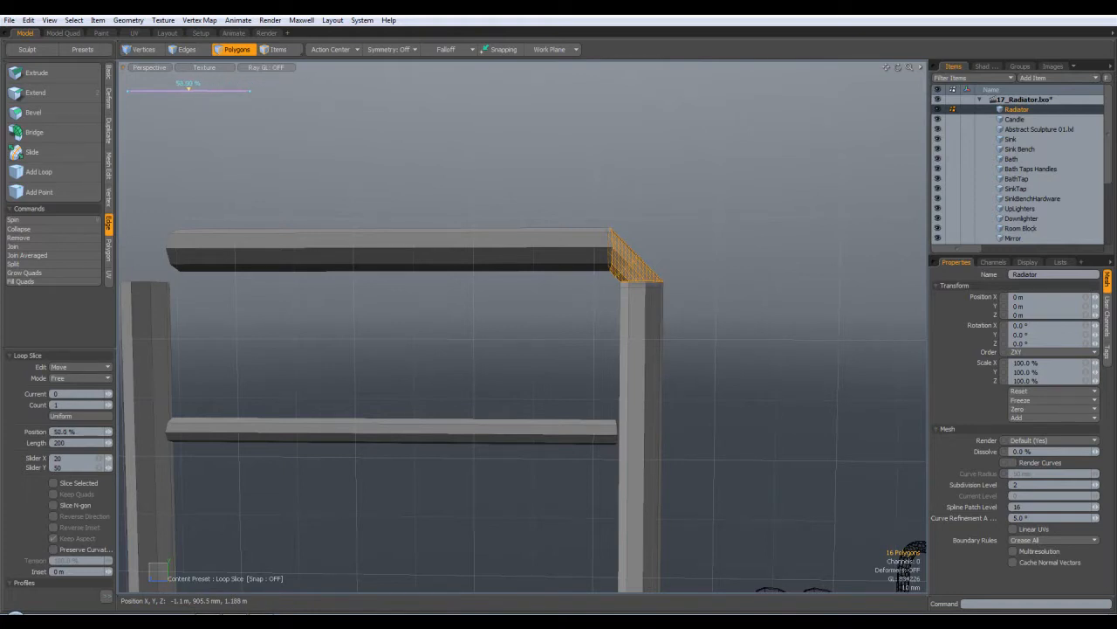
key(q)
click(406, 161)
key(Tab)
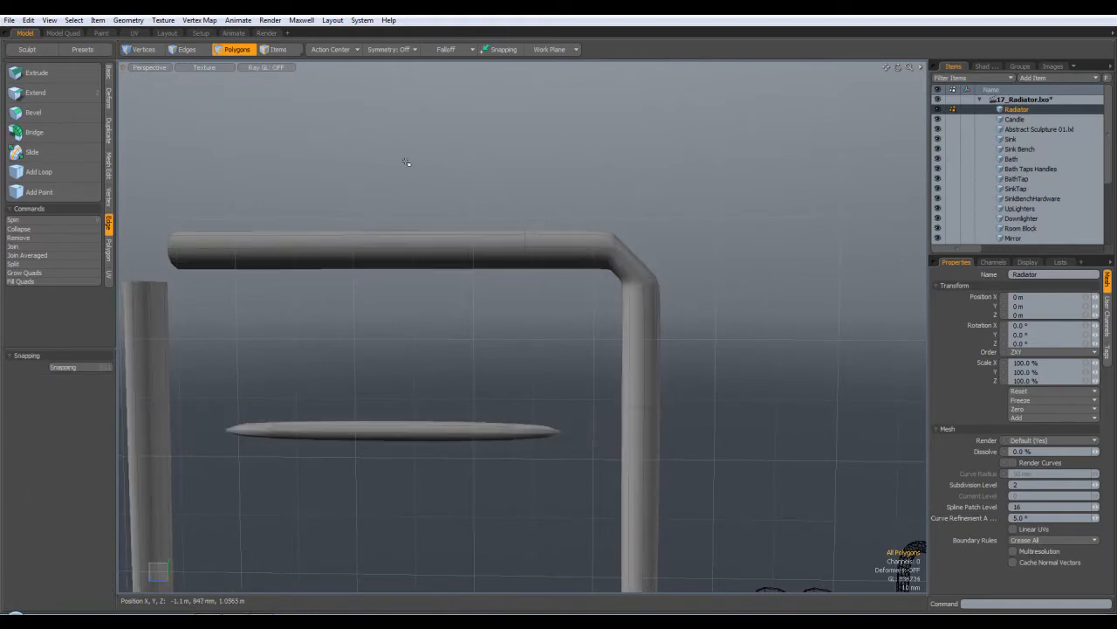
key(Tab)
Step: In the Right view, move the corner's middle edge loop outward by 5.5 mm on Y and -6.225 mm on Z, and deselect it
click(189, 50)
double_click(634, 263)
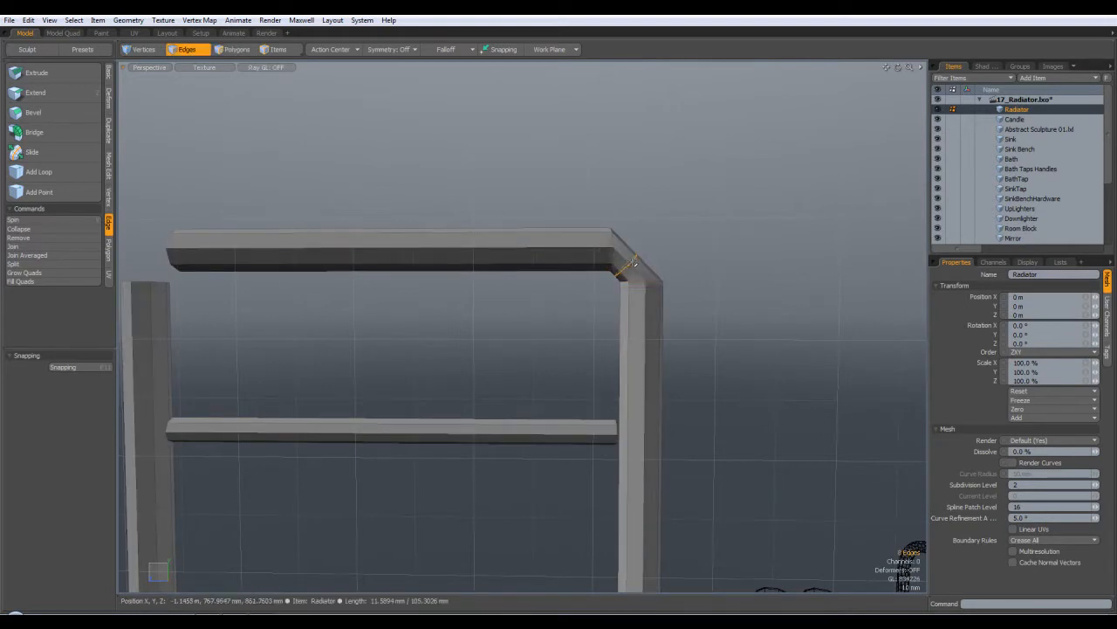
key(w)
key(KP_3)
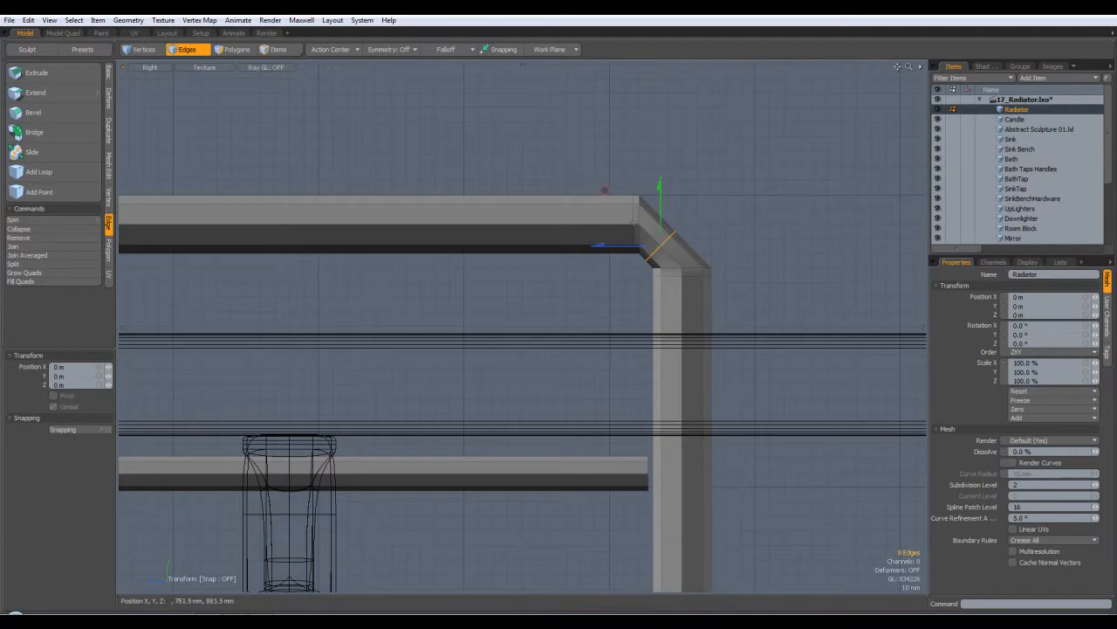
drag(607, 189, 613, 184)
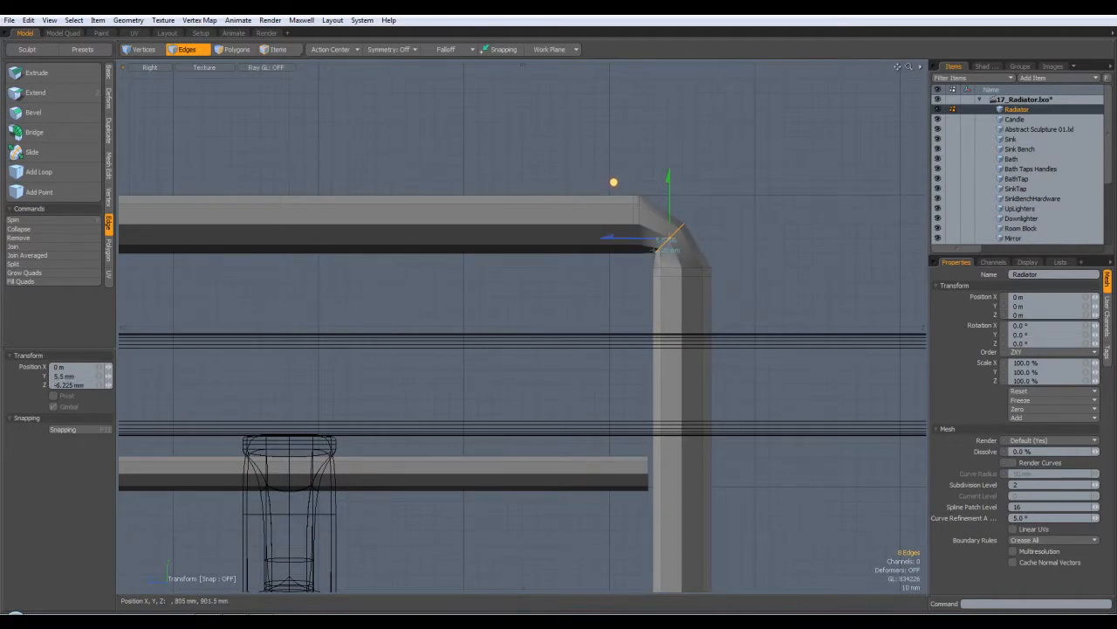
key(q)
click(769, 215)
Step: Compare the subdivided and unsubdivided frame in the Right view to examine the corner's roundness and the rail ends
key(Tab)
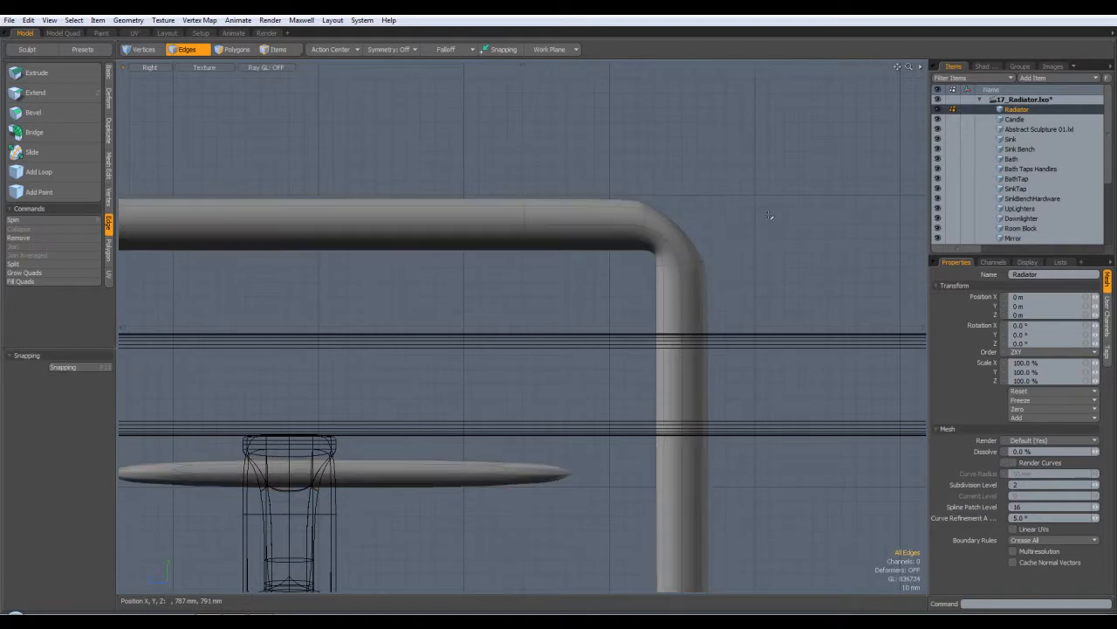
scroll(759, 250, down, 3)
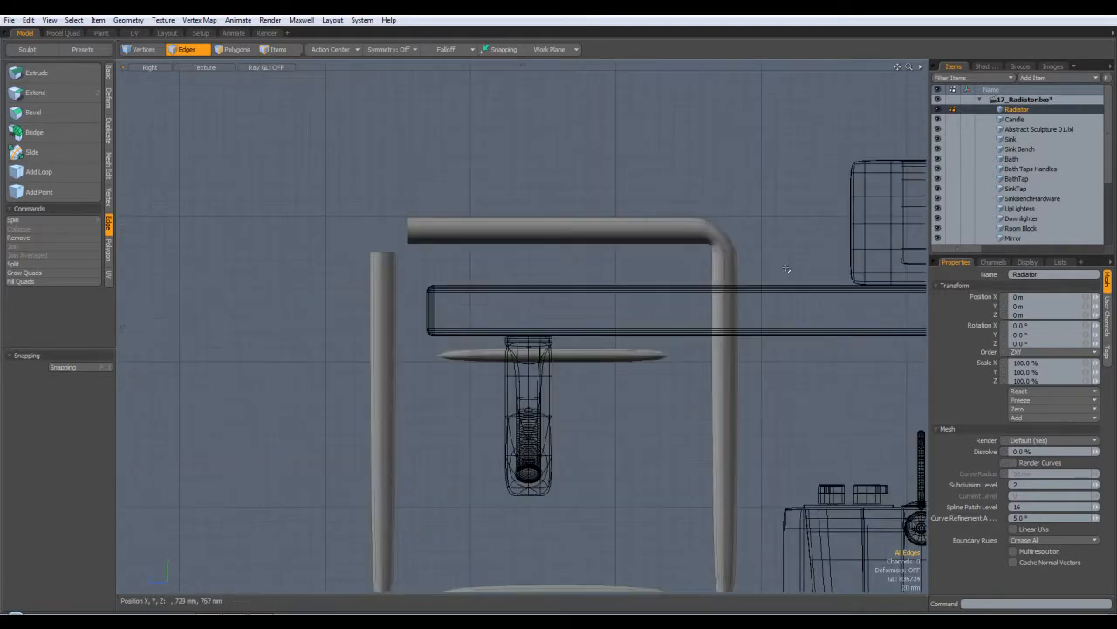
alt+drag(787, 274, 726, 289)
key(Tab)
key(Tab)
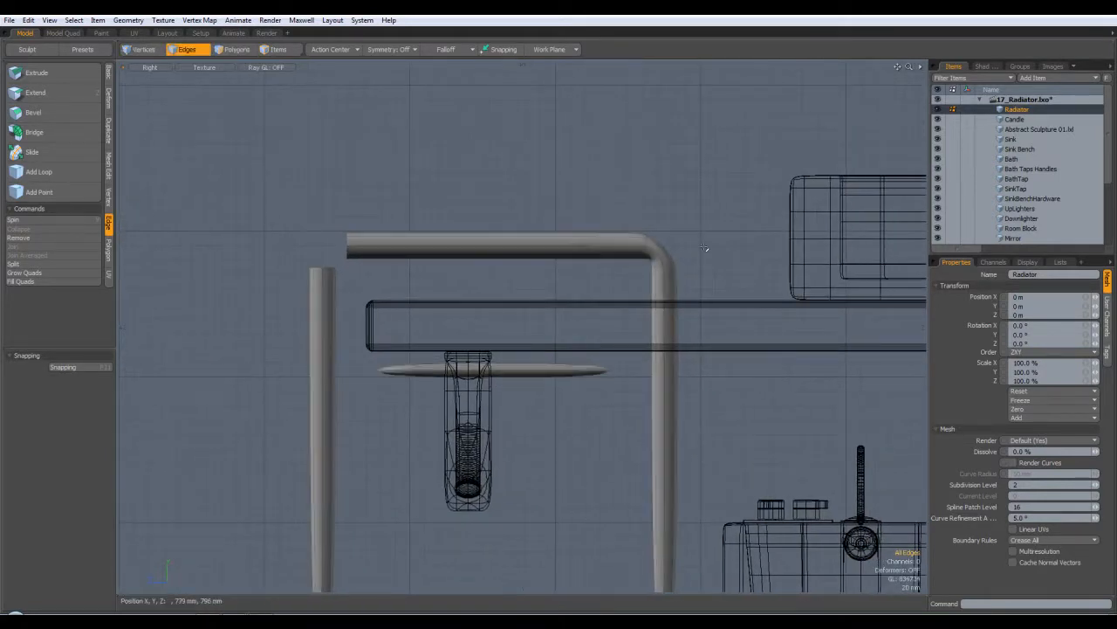
key(Tab)
key(Tab)
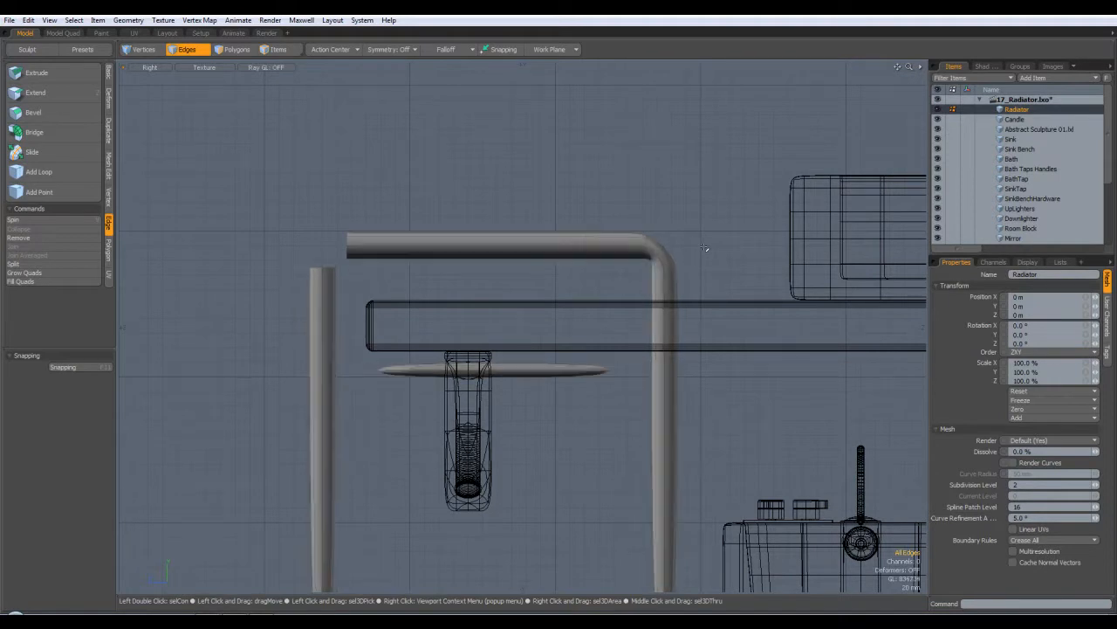
key(Tab)
key(Tab)
key(Tab)
key(Tab)
key(Tab)
key(Tab)
key(Tab)
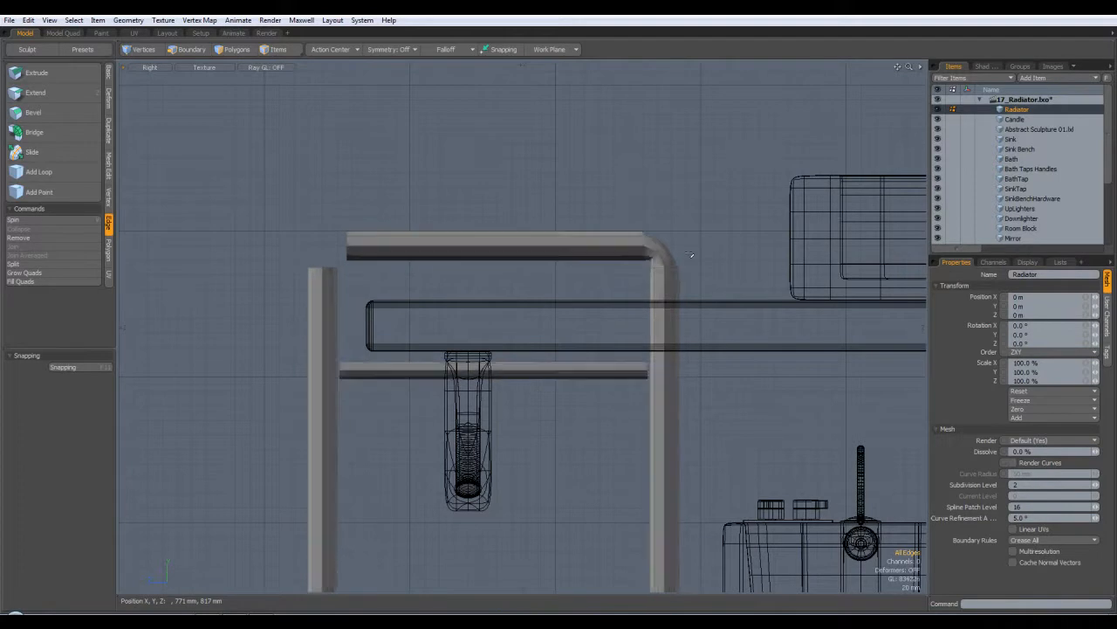
Step: Undo the middle loop move and the loop slices made around the top rail's corner
key(3)
key(Tab)
key(Tab)
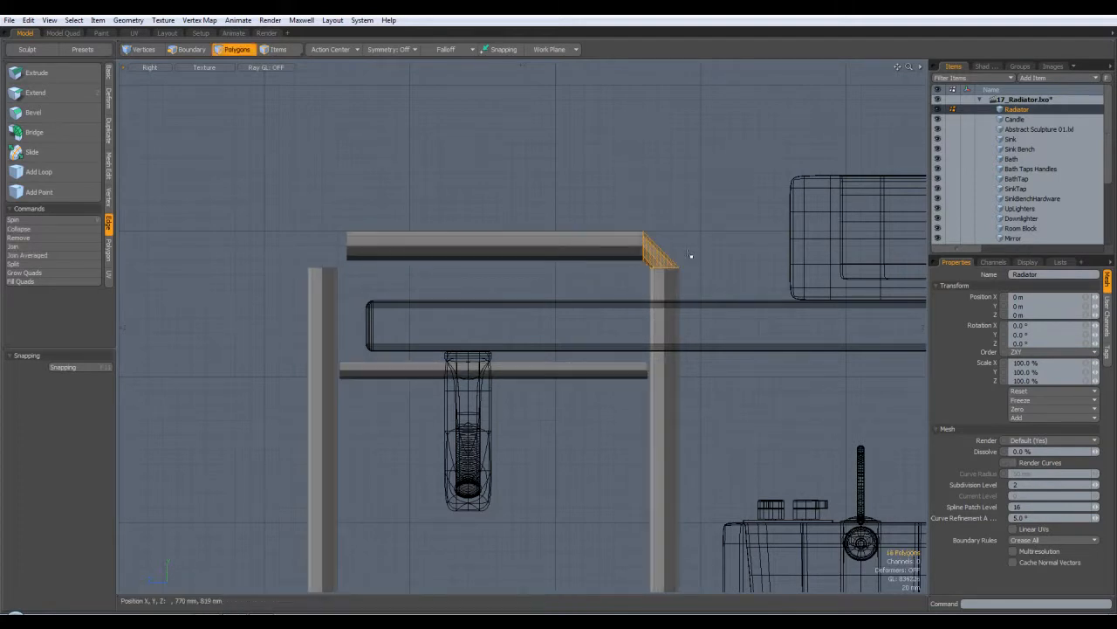
key(ctrl+z)
key(ctrl+z)
key(ctrl+z)
key(ctrl+z)
key(ctrl+z)
key(ctrl+z)
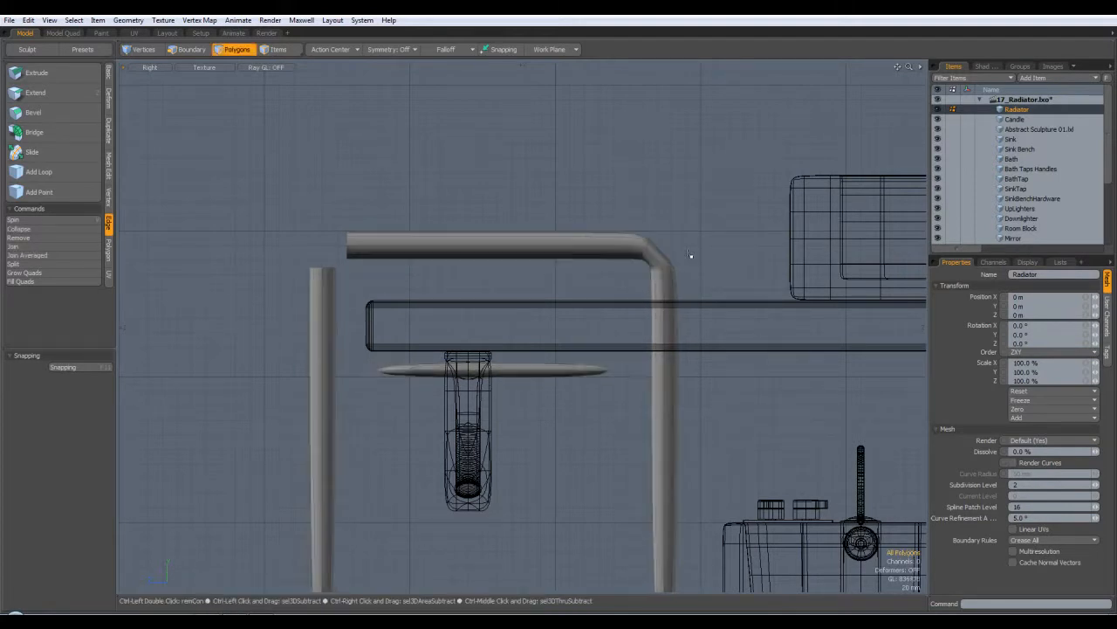
key(ctrl+z)
key(ctrl+z)
key(ctrl+z)
key(ctrl+z)
key(ctrl+z)
key(ctrl+z)
key(ctrl+z)
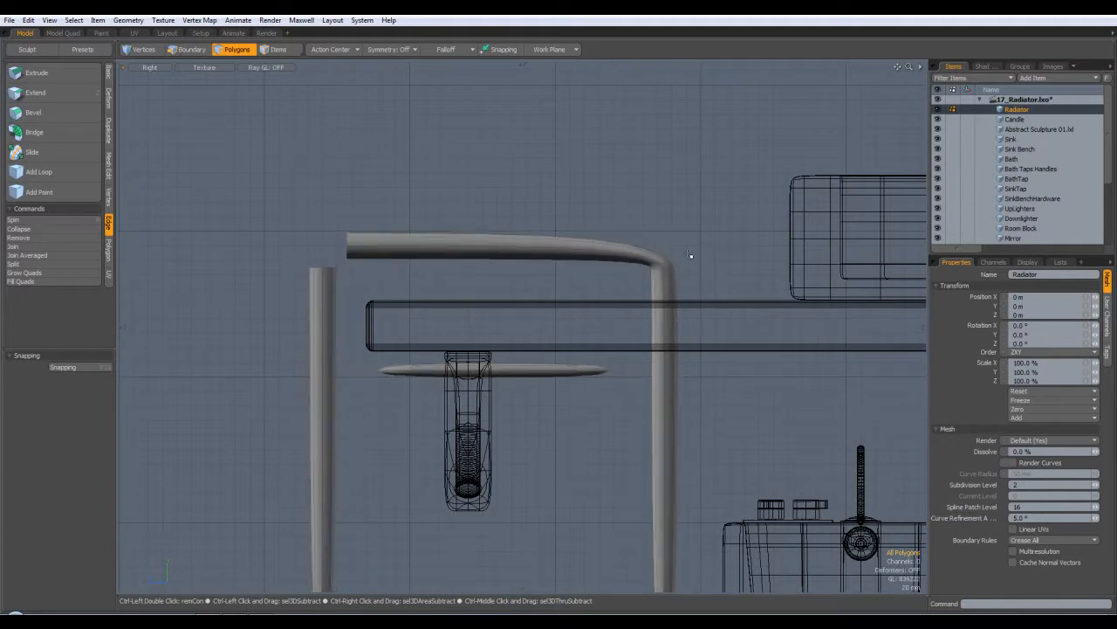
Step: Undo the corner bridge so the top rail and the post are separate pieces again
key(bracketright)
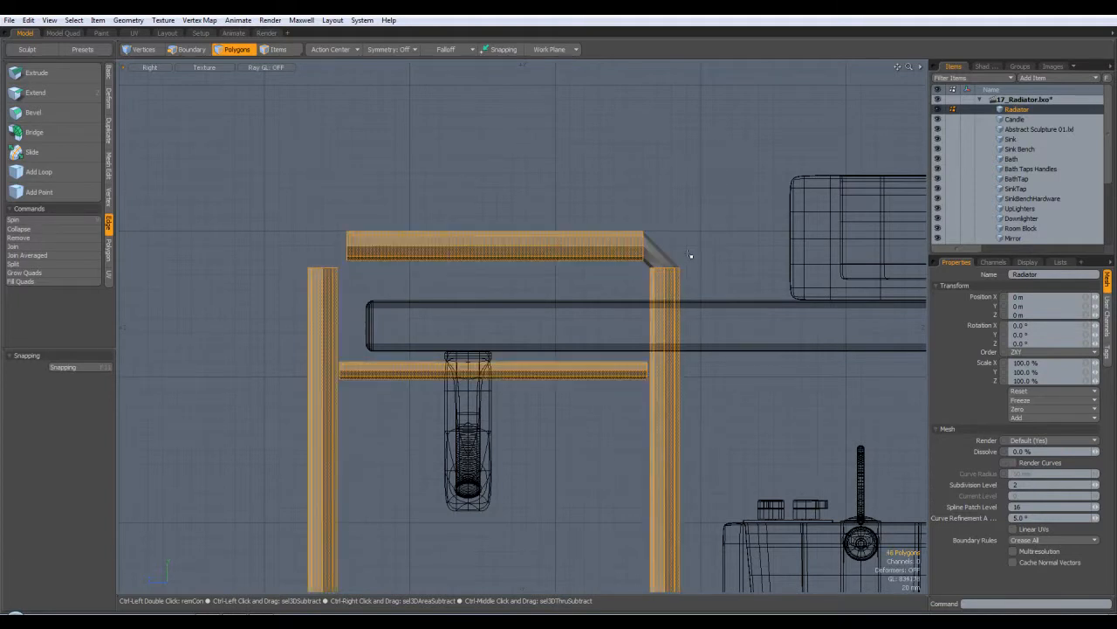
key(2)
key(Tab)
key(ctrl+z)
key(ctrl+z)
key(ctrl+z)
key(ctrl+z)
key(ctrl+z)
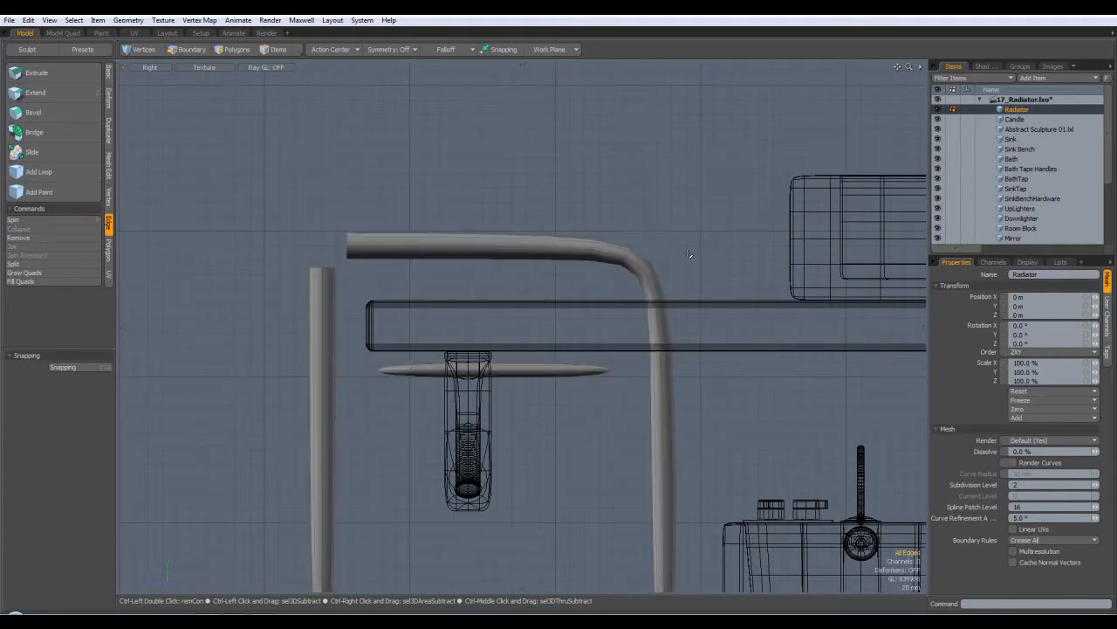
Step: With grid snapping on, slice both posts horizontally just above the bottom rail at Y 300 mm in the Right view
click(562, 307)
alt+drag(587, 360, 571, 305)
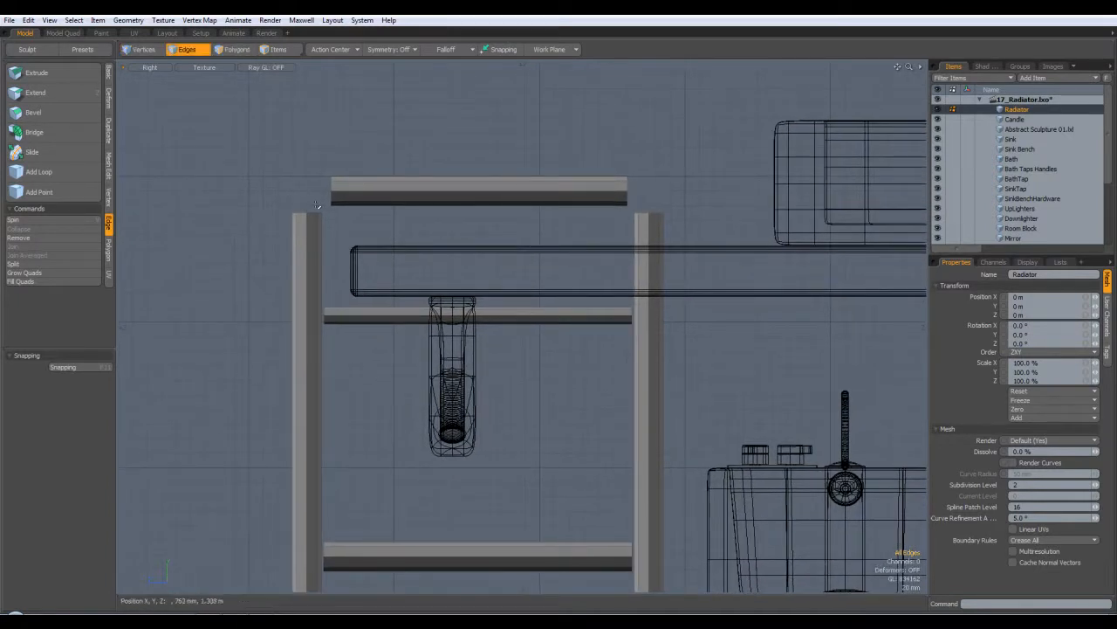
alt+shift+drag(543, 450, 555, 235)
key(ctrl+space)
click(567, 234)
alt+drag(491, 372, 543, 315)
key(KP_3)
click(109, 75)
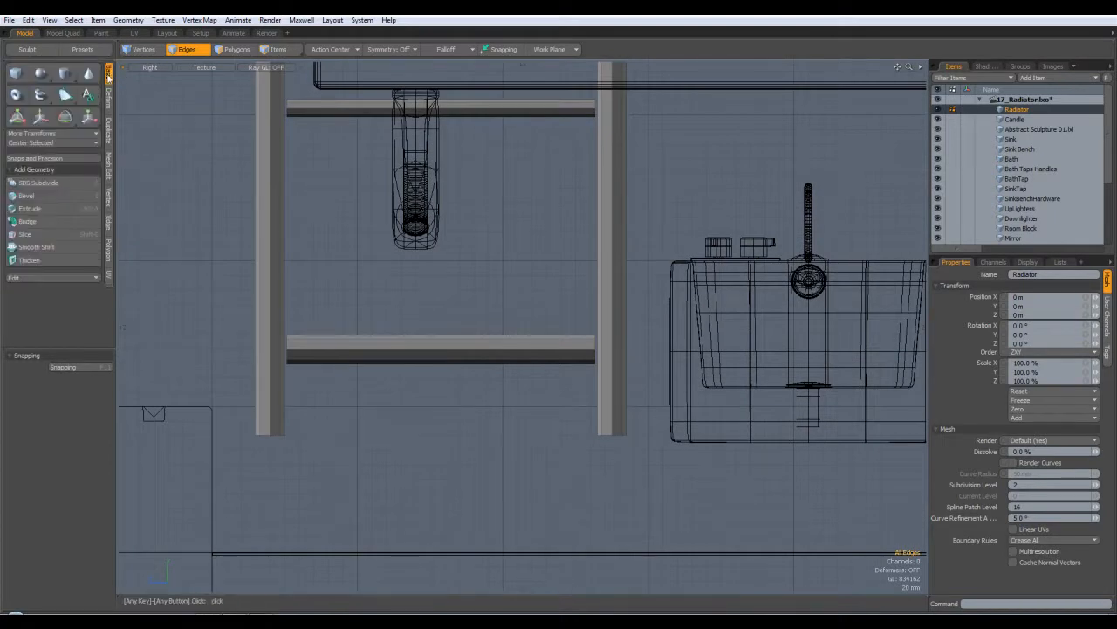
click(32, 235)
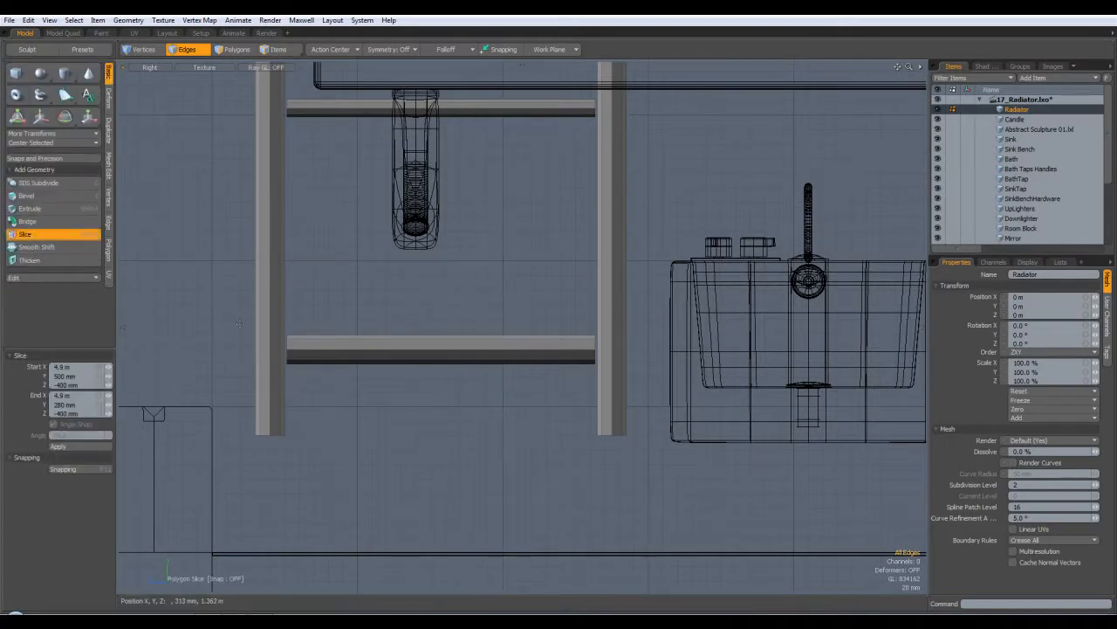
click(493, 50)
click(95, 470)
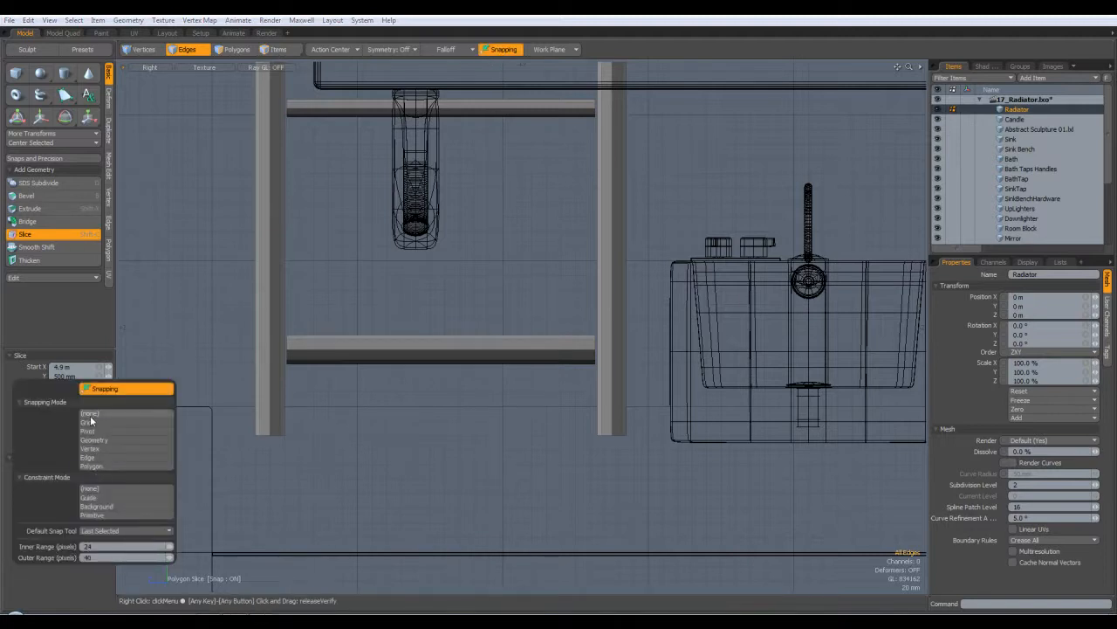
click(127, 423)
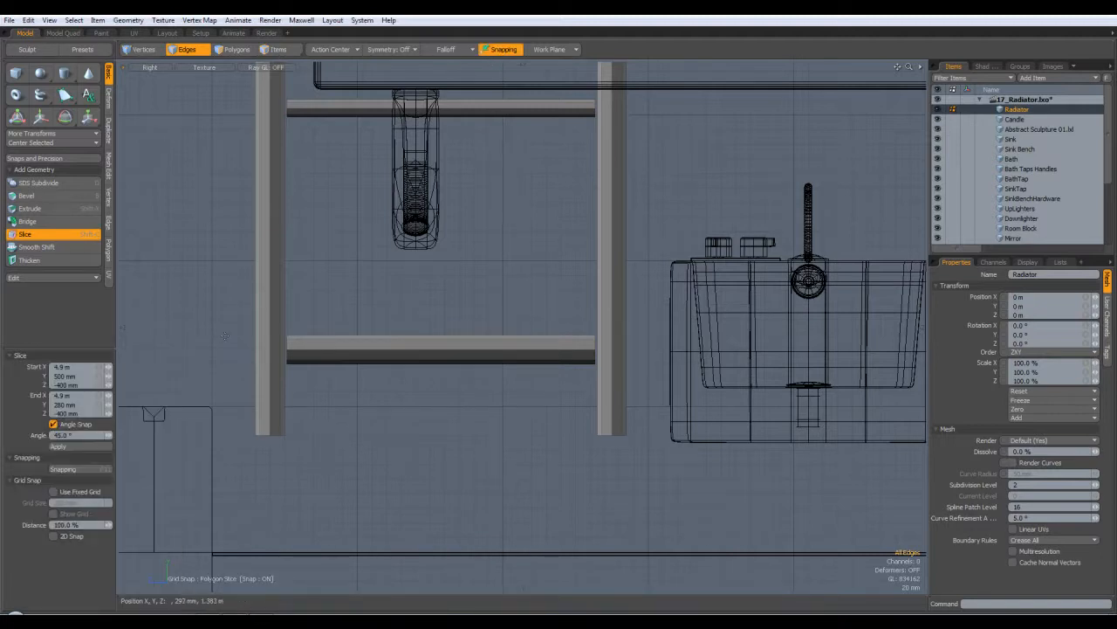
drag(618, 319, 648, 333)
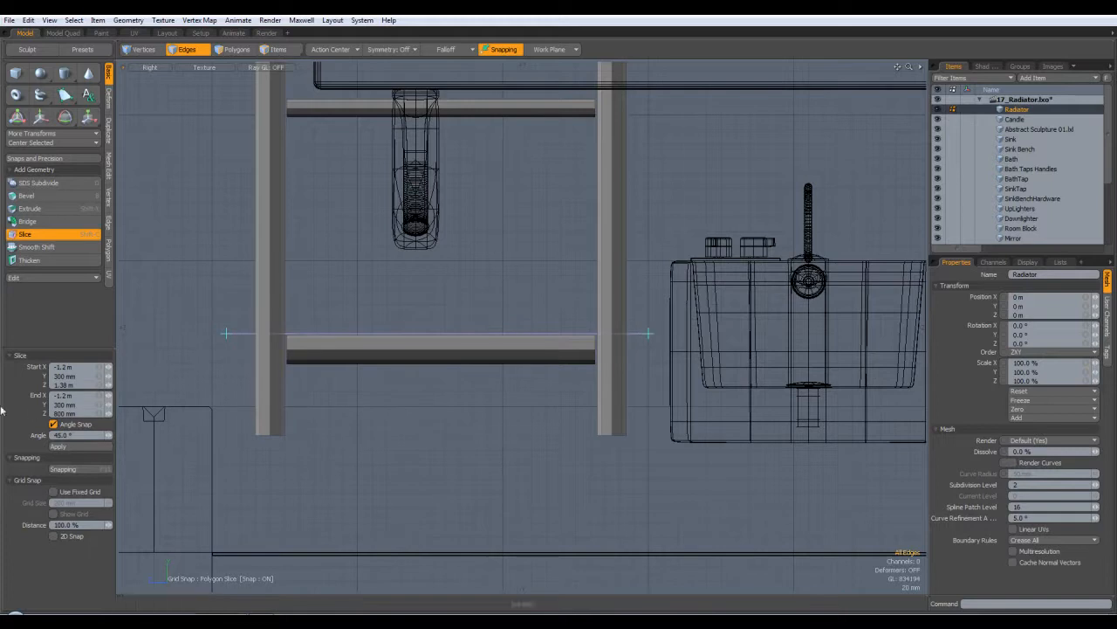
key(space)
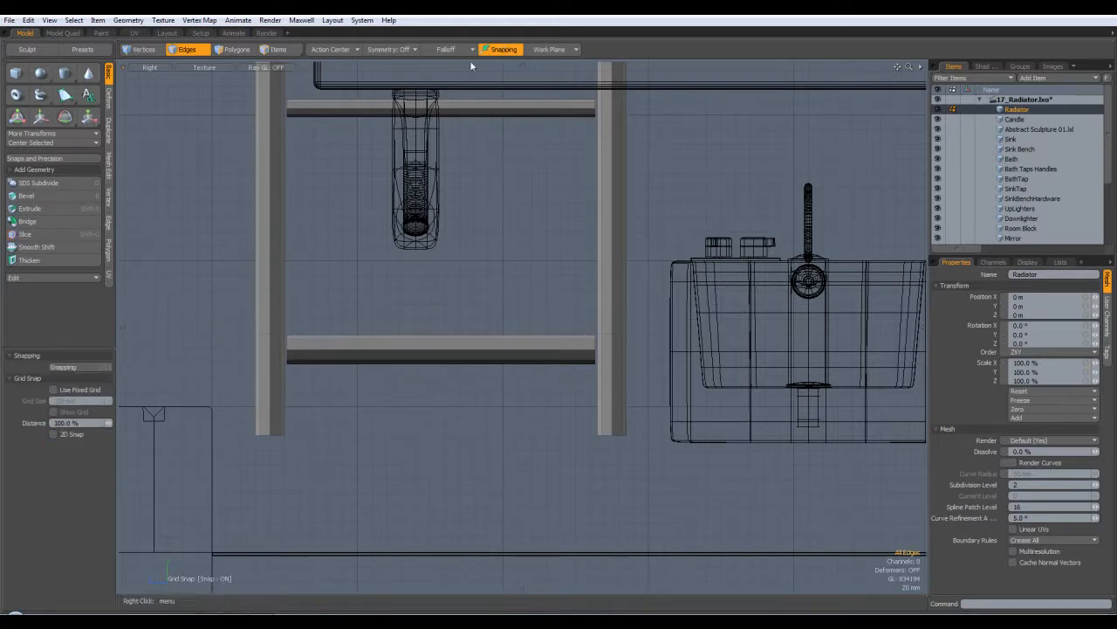
Step: Turn off grid snapping and slice both posts horizontally just below the bottom rail at Y 256 mm
click(101, 366)
click(115, 278)
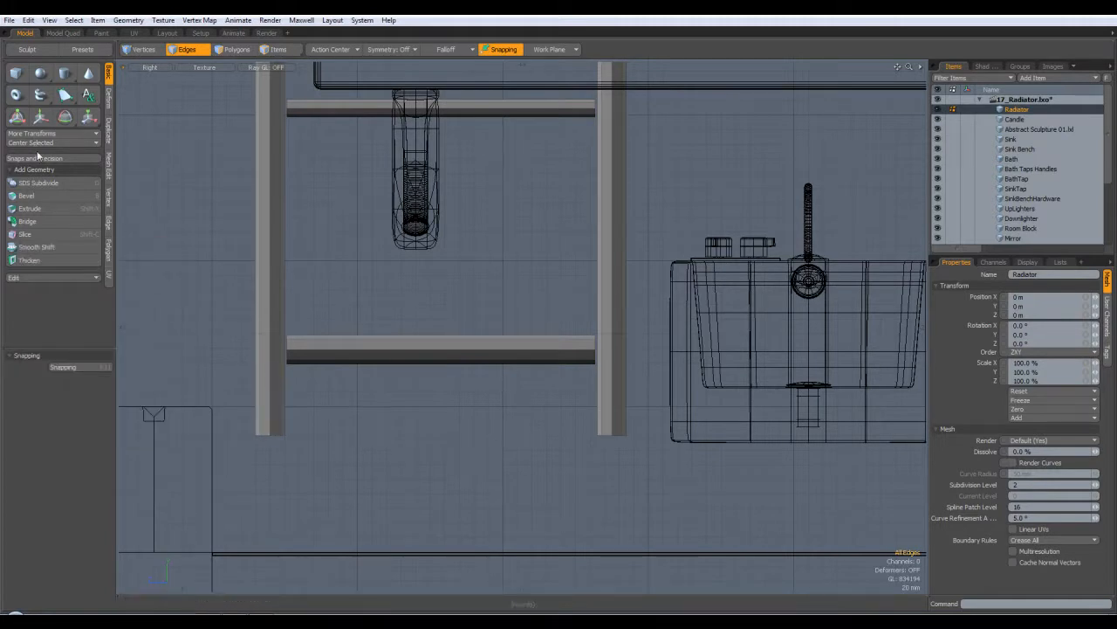
click(33, 234)
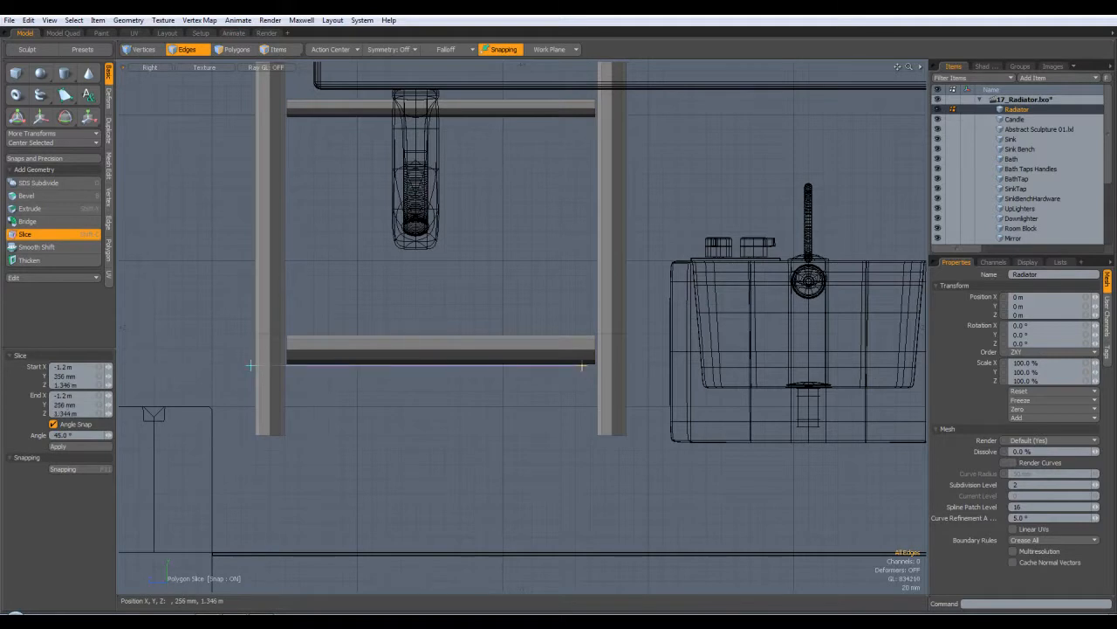
key(space)
Step: In the Perspective view, select the sliced band of the right post beside the bottom rail, loop-slice it at 50%, and deselect it
key(ctrl+space)
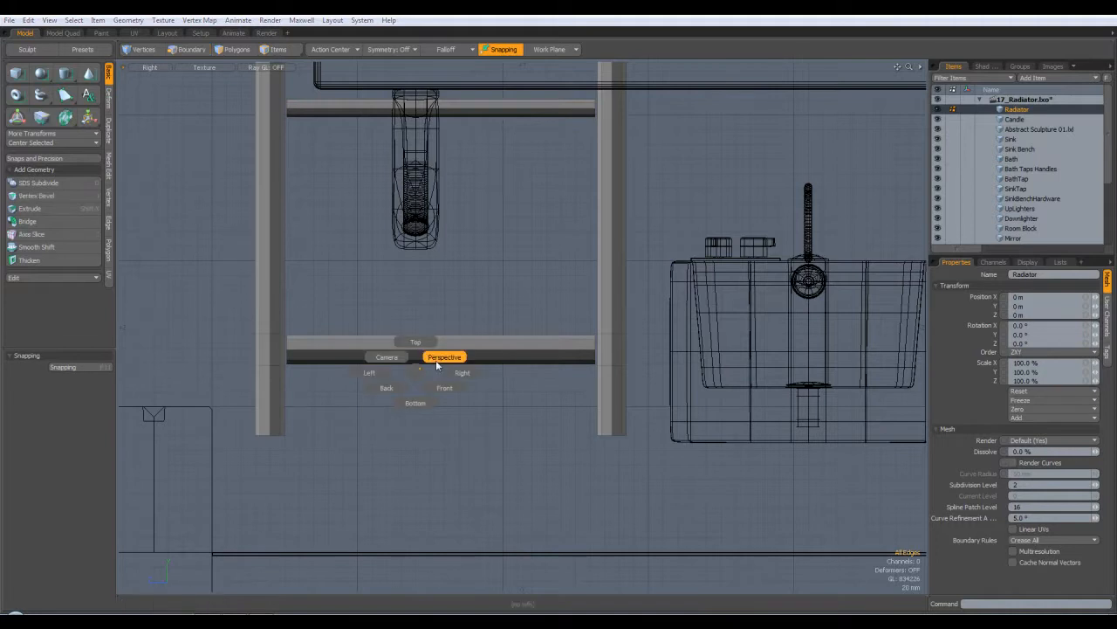
click(436, 360)
alt+drag(529, 364, 459, 427)
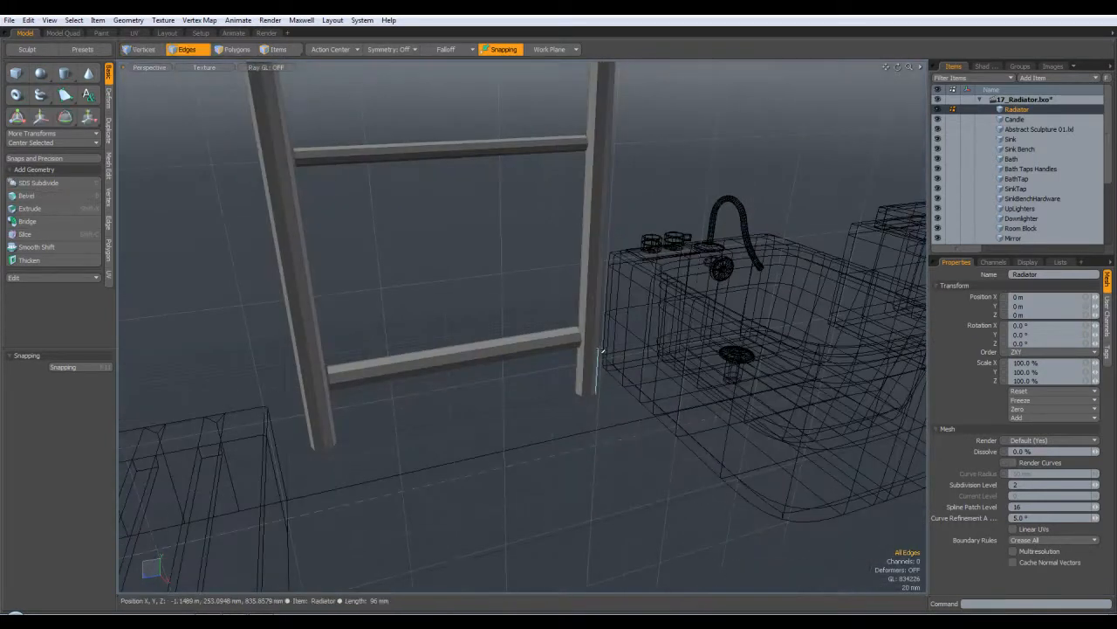
scroll(600, 354, up, 4)
alt+drag(489, 368, 572, 349)
click(234, 49)
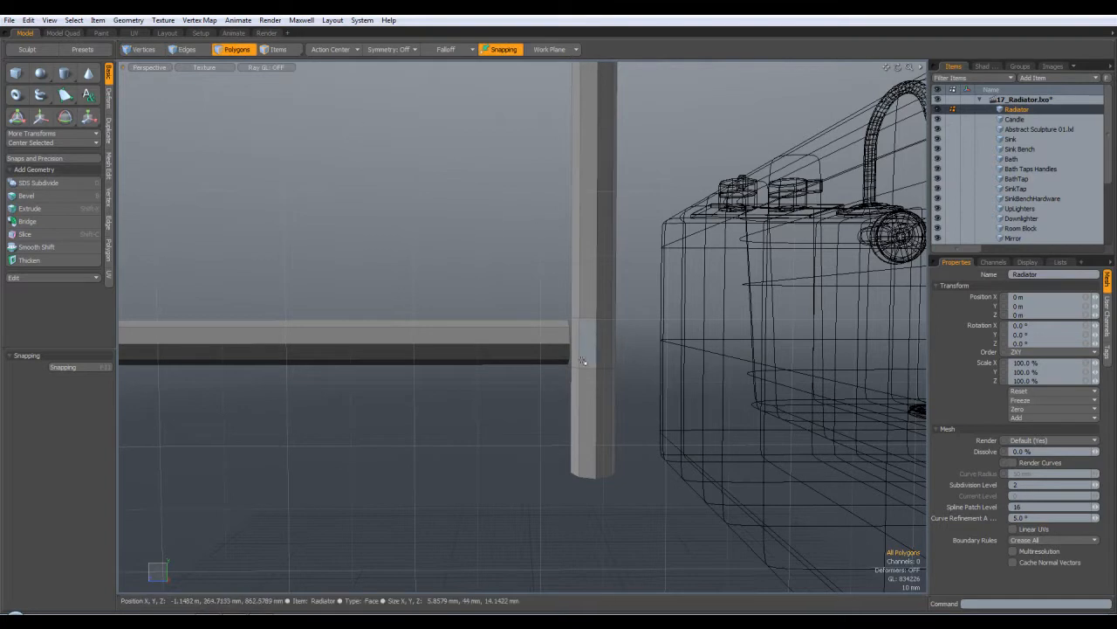
click(580, 343)
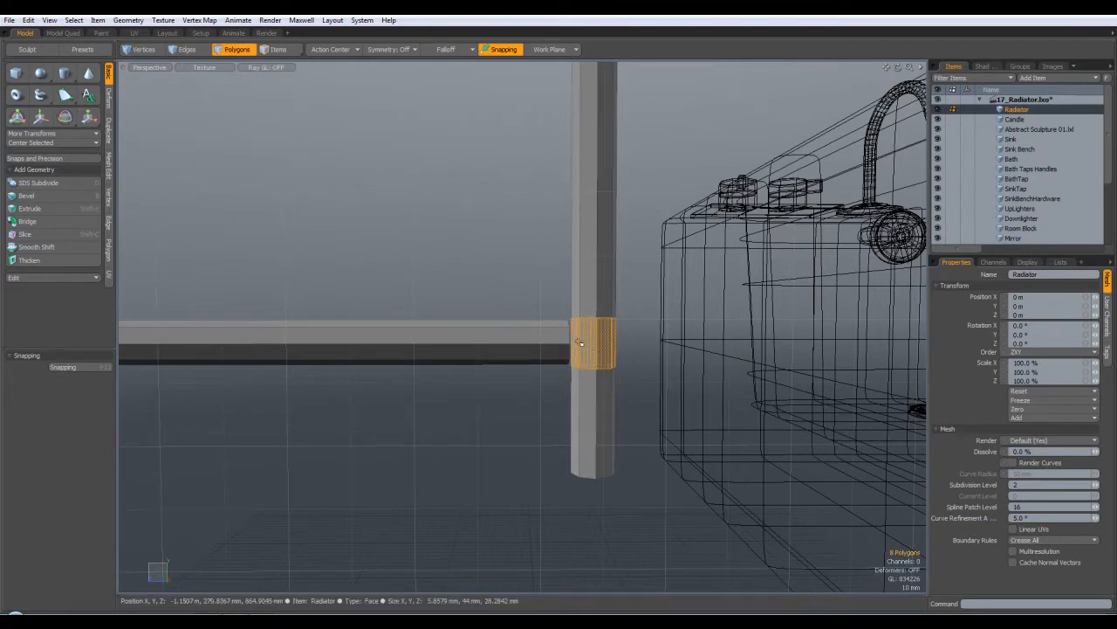
key(alt)
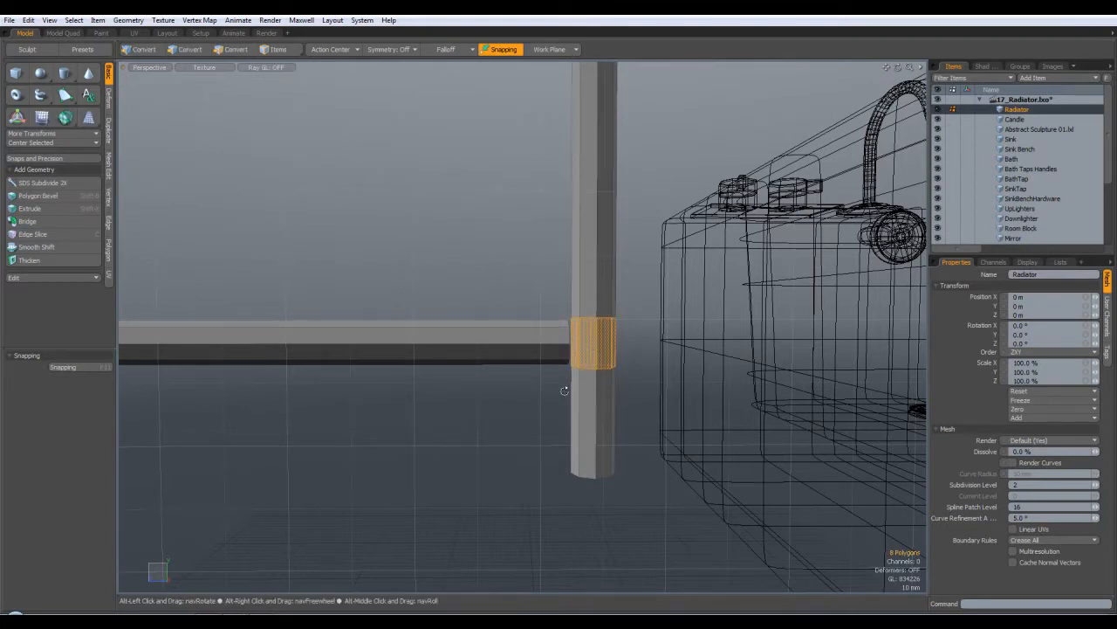
key(alt+c)
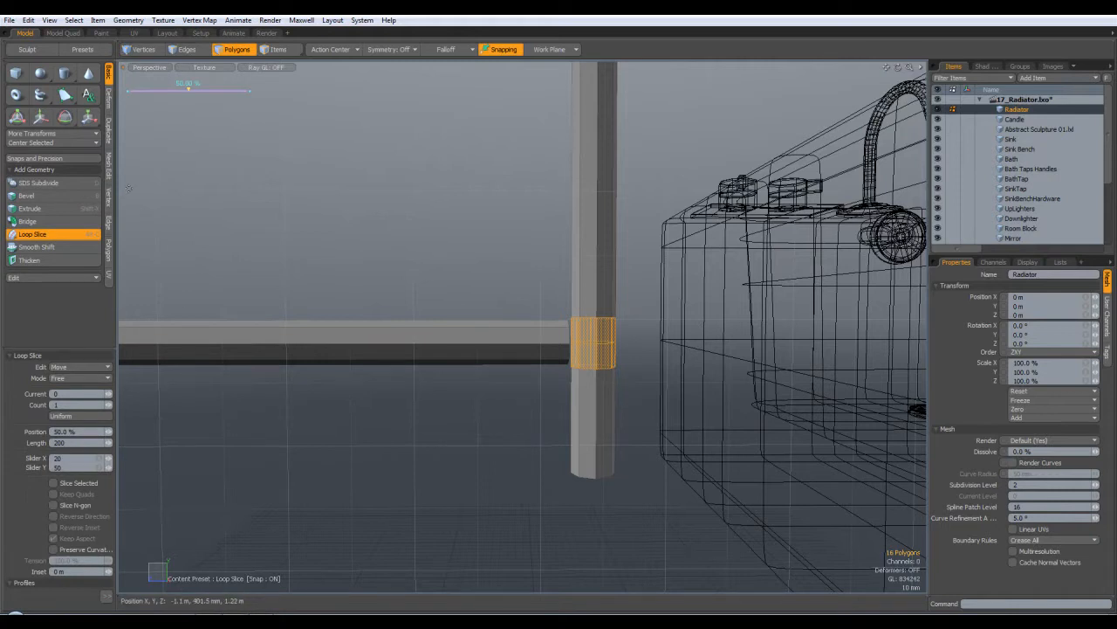
key(q)
click(342, 224)
Step: Select the sliced band of the left post beside the bottom rail, loop-slice it at 50%, and deselect it
alt+shift+drag(342, 224, 568, 228)
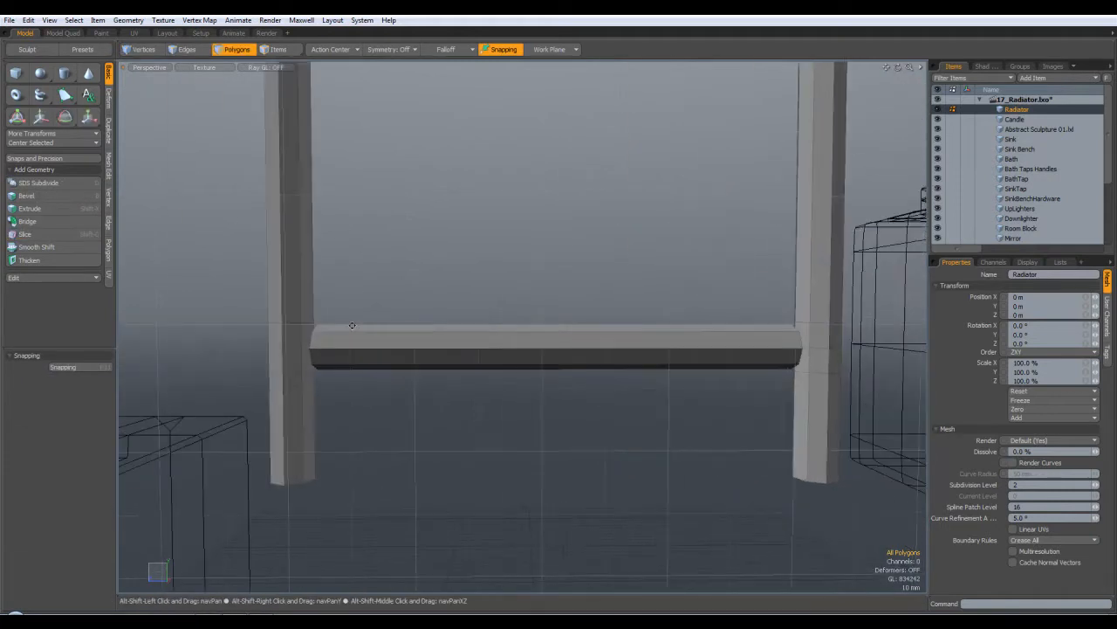
drag(290, 364, 274, 363)
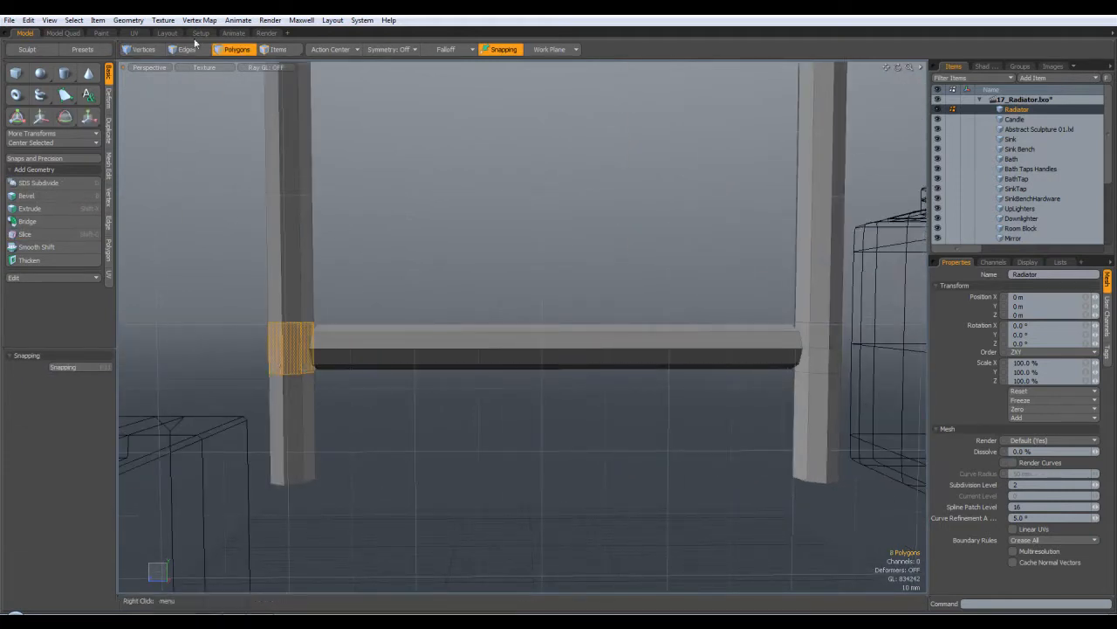
key(alt+c)
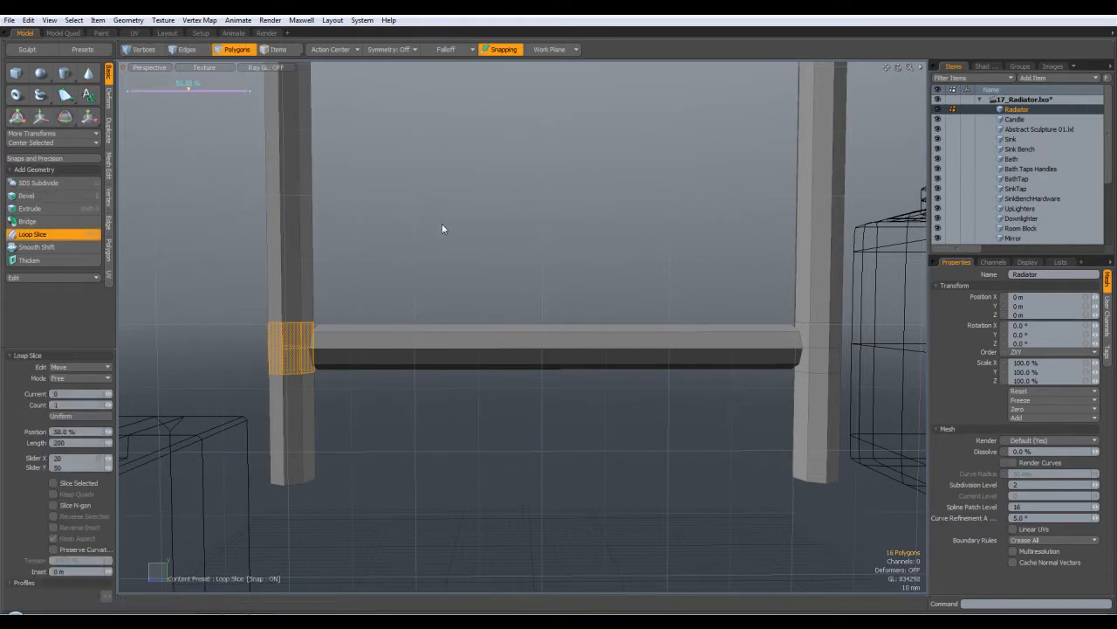
key(q)
click(453, 247)
Step: Delete the left post's upper and lower band polygons directly behind the bottom rail's end
alt+drag(386, 332, 393, 306)
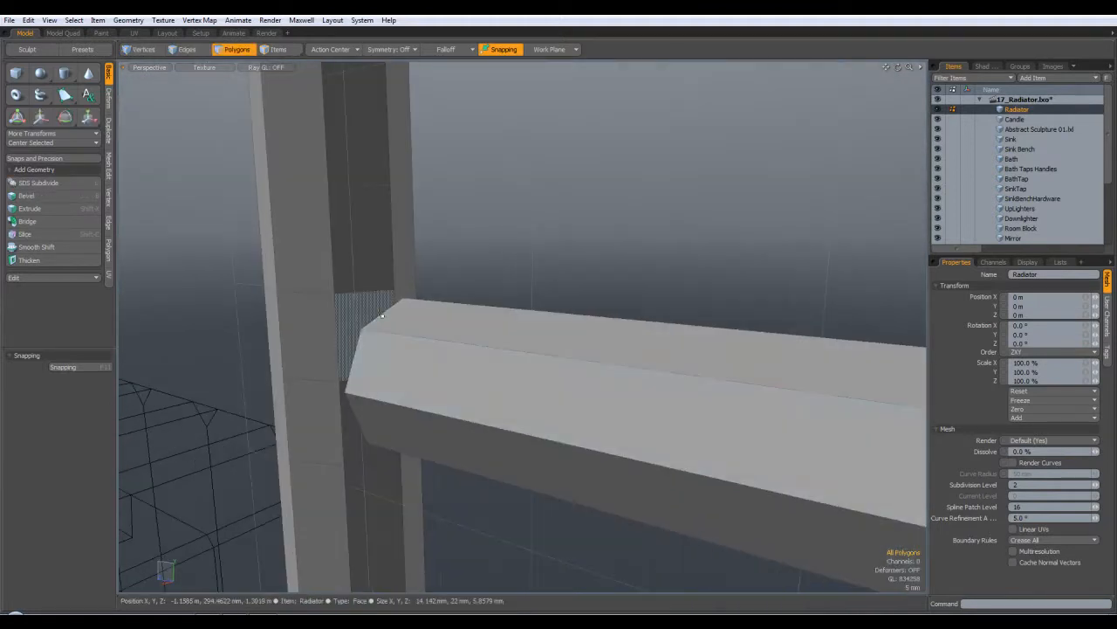
alt+drag(492, 297, 410, 341)
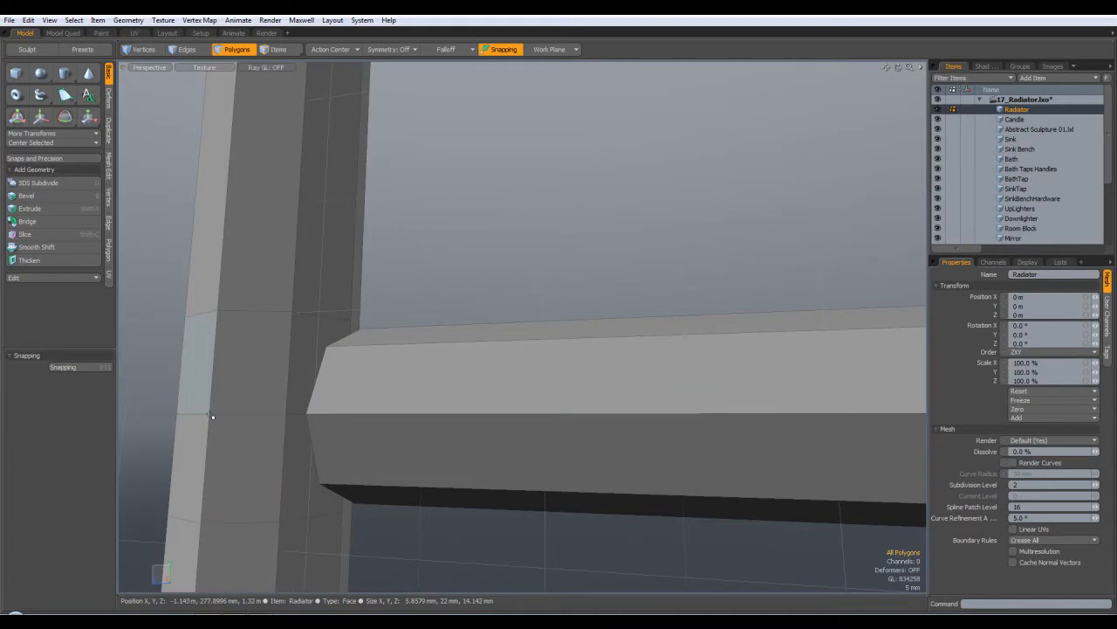
alt+drag(349, 454, 397, 286)
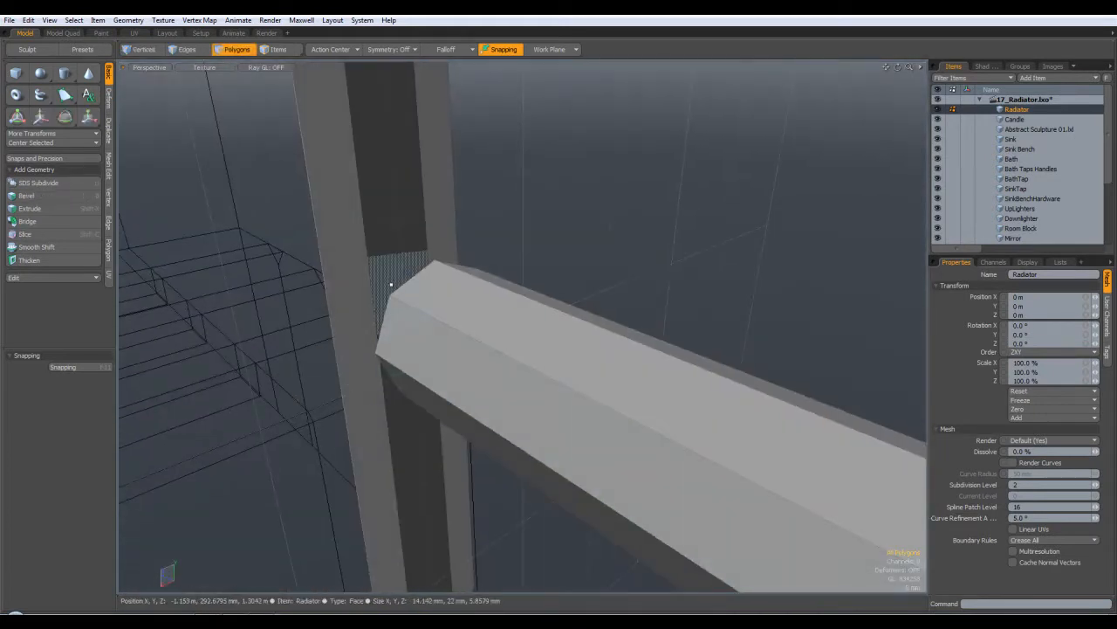
key(Delete)
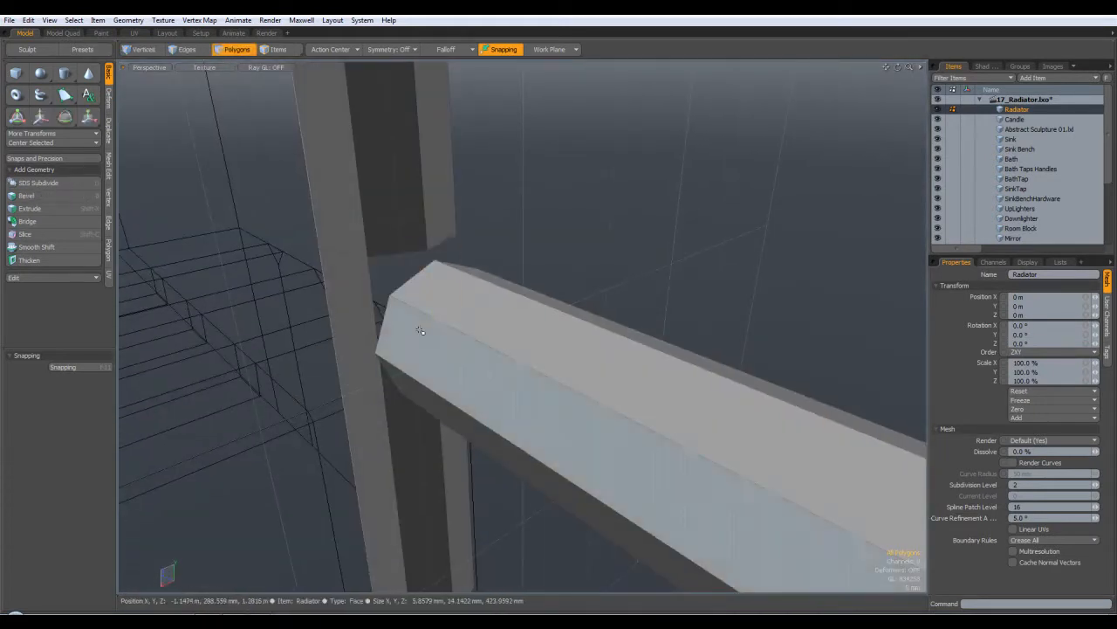
alt+drag(446, 394, 346, 560)
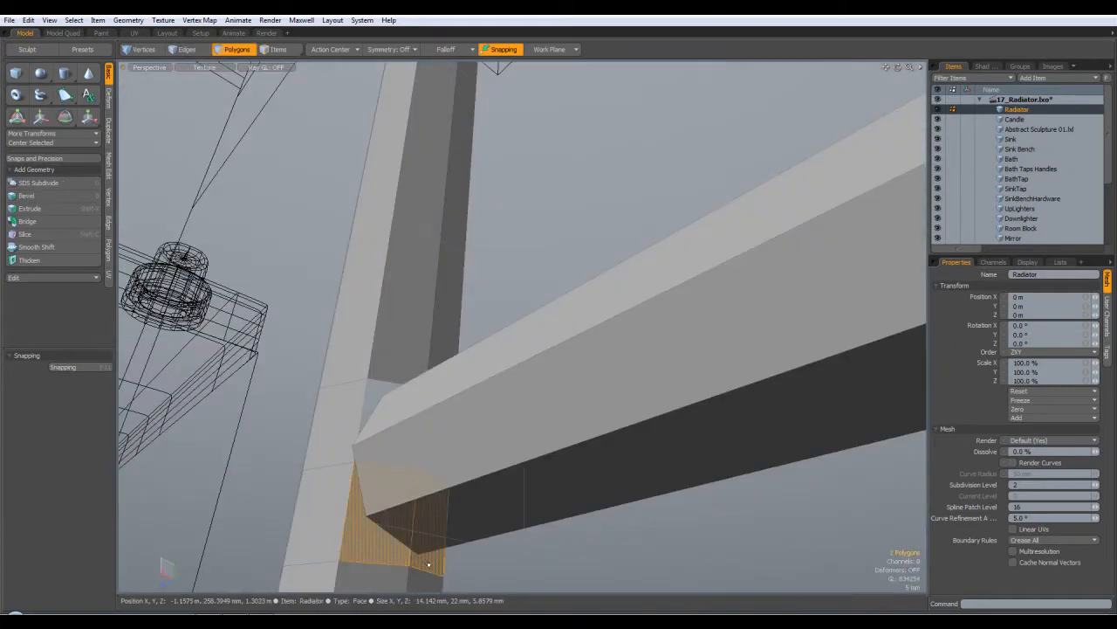
key(Delete)
Step: Delete the octagonal end cap of the bottom rail facing the left post
alt+drag(698, 463, 482, 482)
key(3)
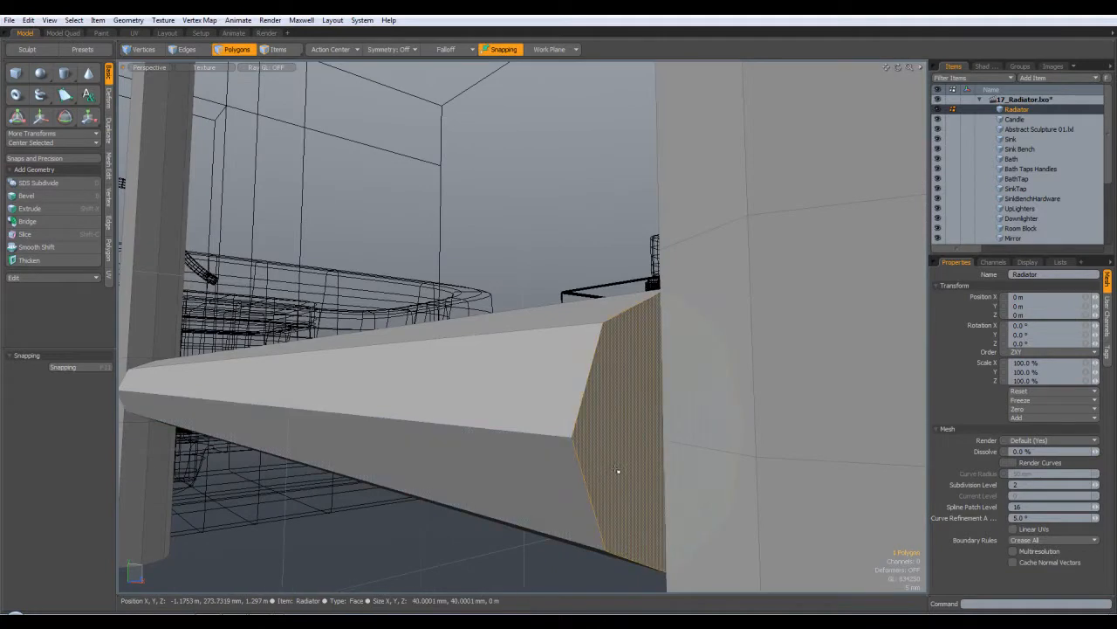
key(Delete)
Step: Delete the left post's two remaining band polygons on each side of the bottom rail's end to widen the opening
alt+drag(618, 470, 728, 429)
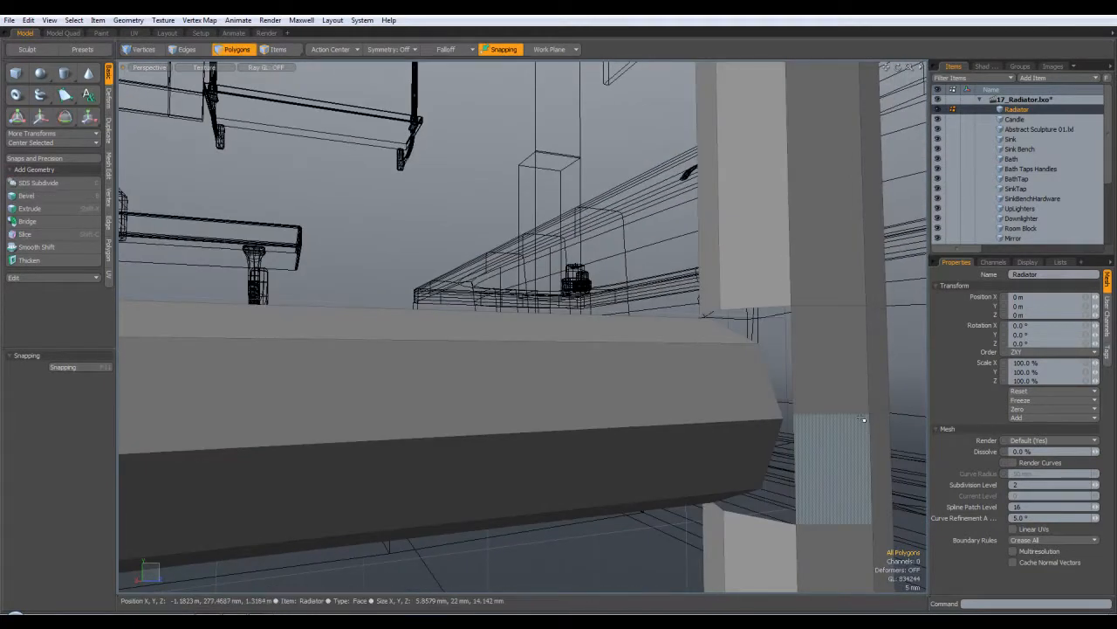
drag(838, 376, 844, 442)
key(Delete)
alt+drag(604, 397, 803, 345)
double_click(331, 426)
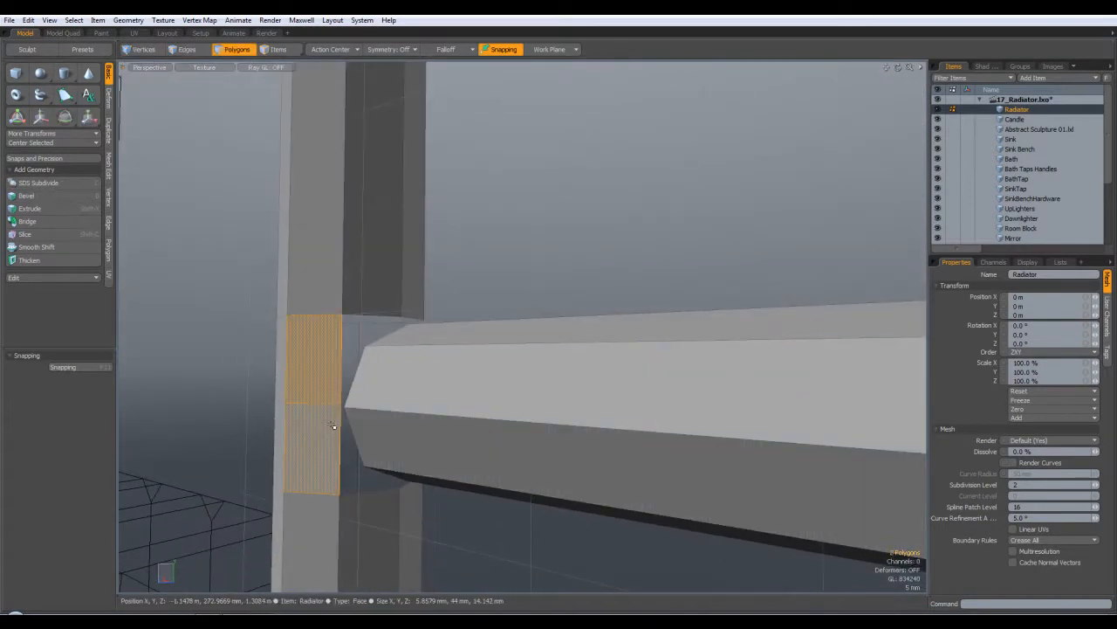
key(Delete)
Step: Select the open borders of the left post's hole and the bottom rail's end, bridge them with one segment, and deselect the result
alt+drag(242, 312, 515, 289)
click(187, 50)
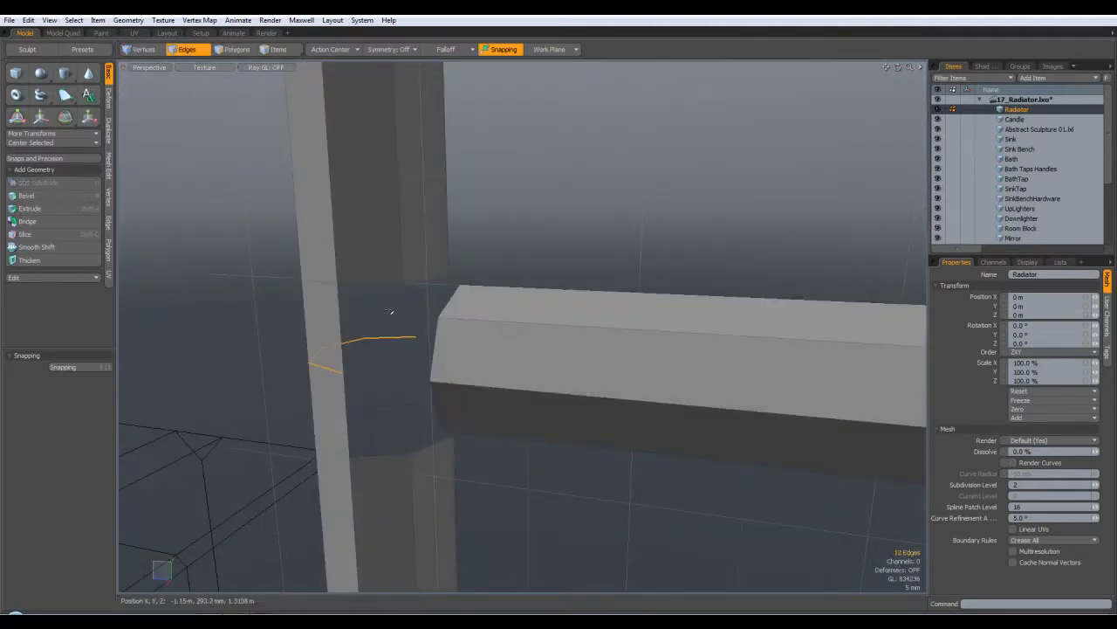
alt+drag(462, 349, 427, 378)
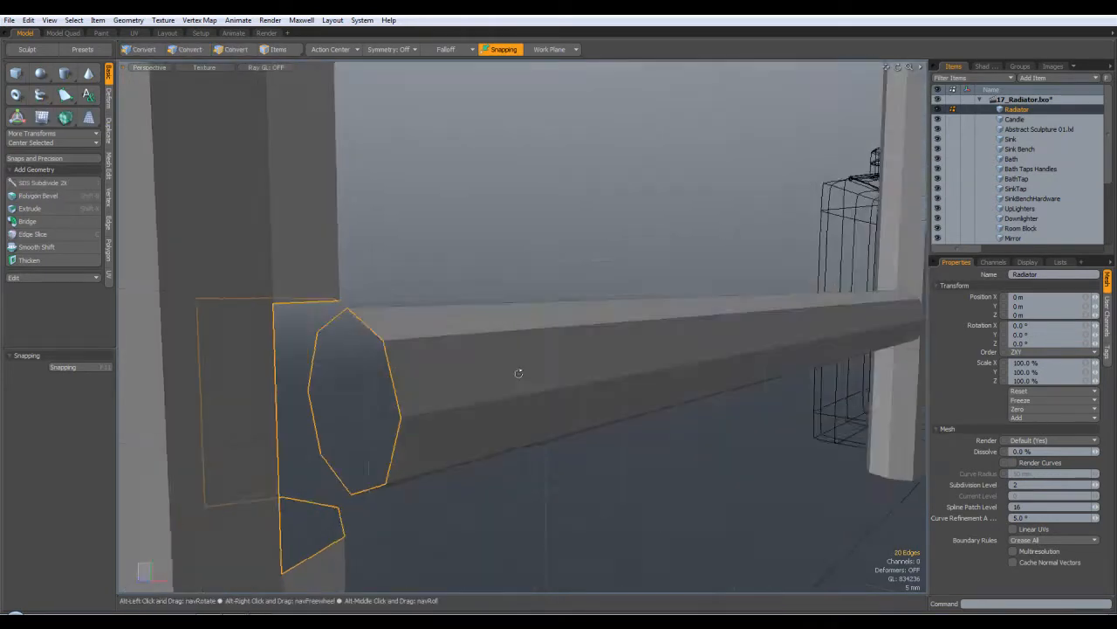
alt+drag(554, 354, 350, 312)
click(35, 225)
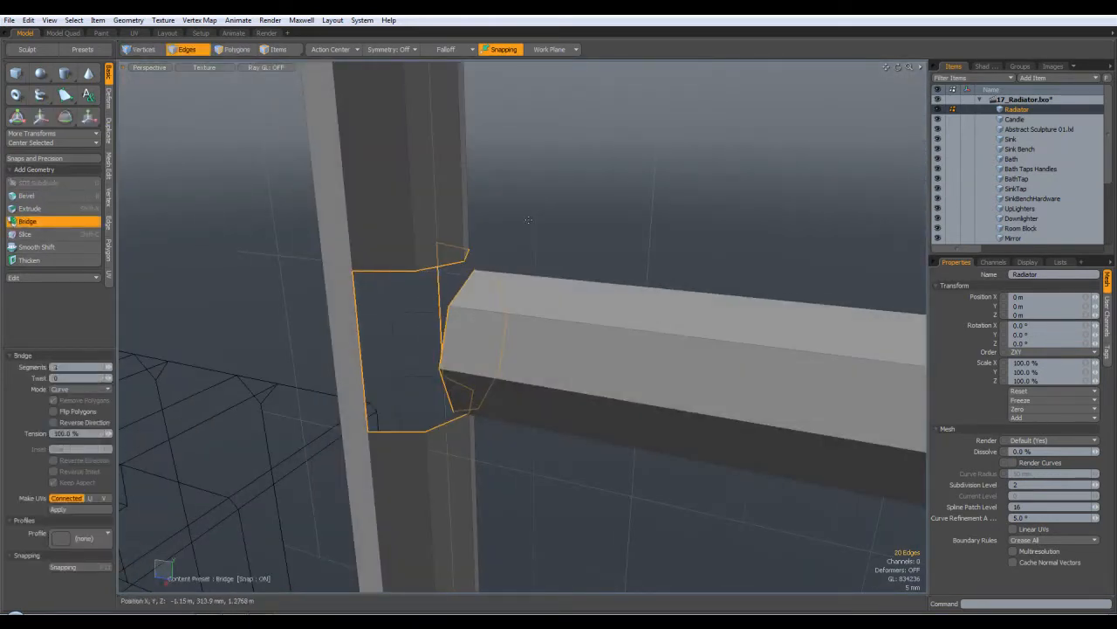
alt+drag(541, 227, 555, 284)
alt+drag(393, 428, 496, 157)
key(q)
key(Escape)
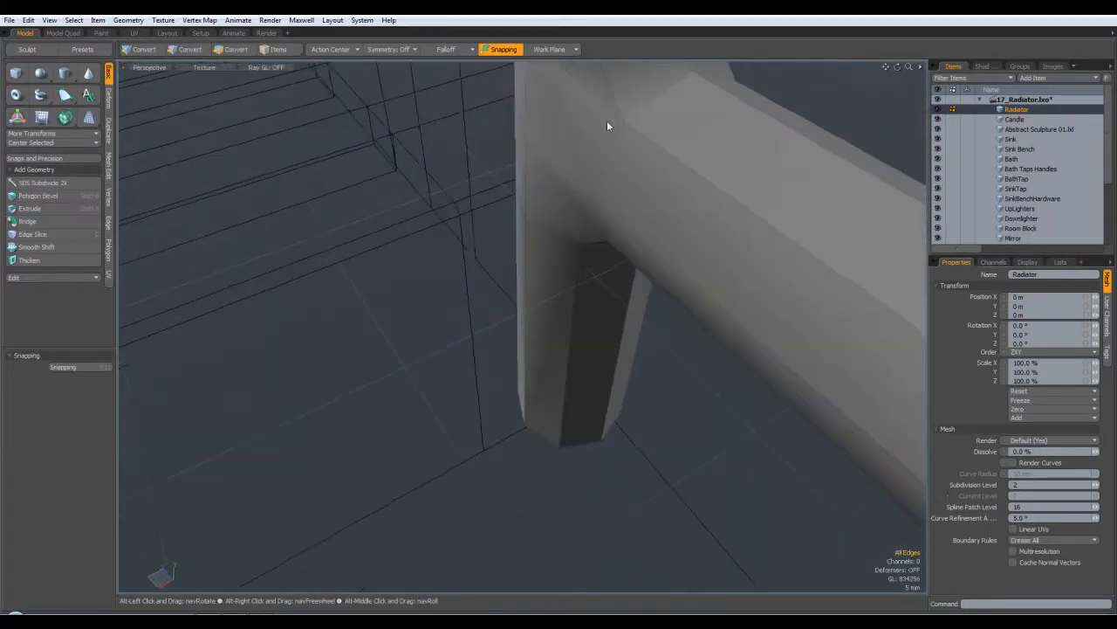
Step: Delete the uneven bridge polygons joining the bottom rail's end to the left post along the side and underside of the joint
alt+drag(625, 118, 618, 139)
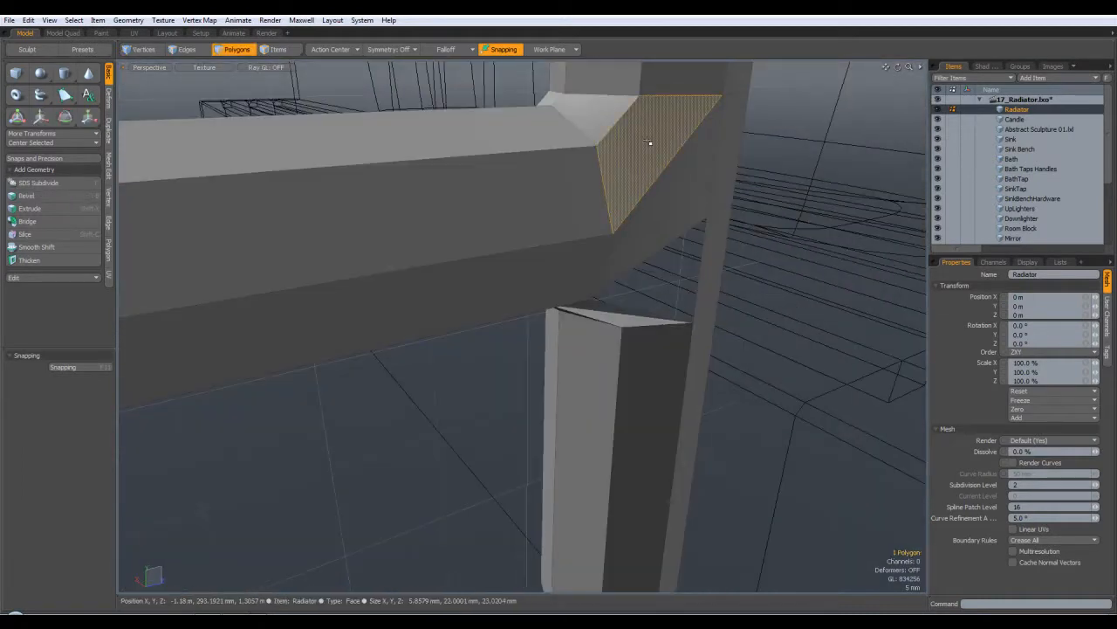
key(Delete)
click(661, 186)
key(Delete)
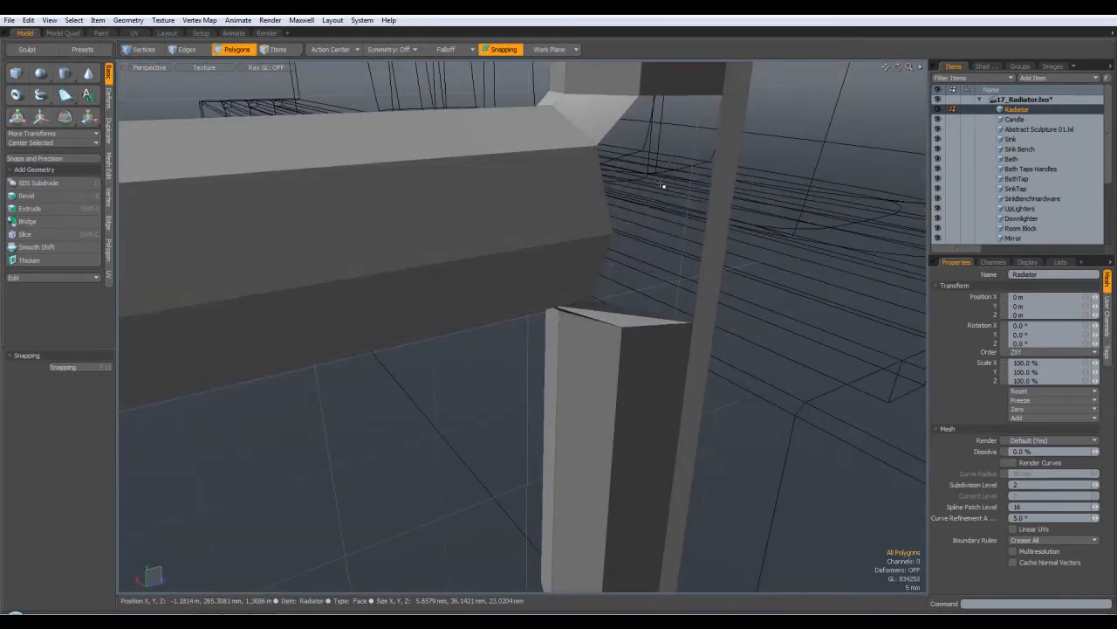
mouse_move(578, 333)
alt+mouse_down()
mouse_move(587, 305)
mouse_move(681, 212)
mouse_move(692, 215)
mouse_move(596, 324)
alt+mouse_up()
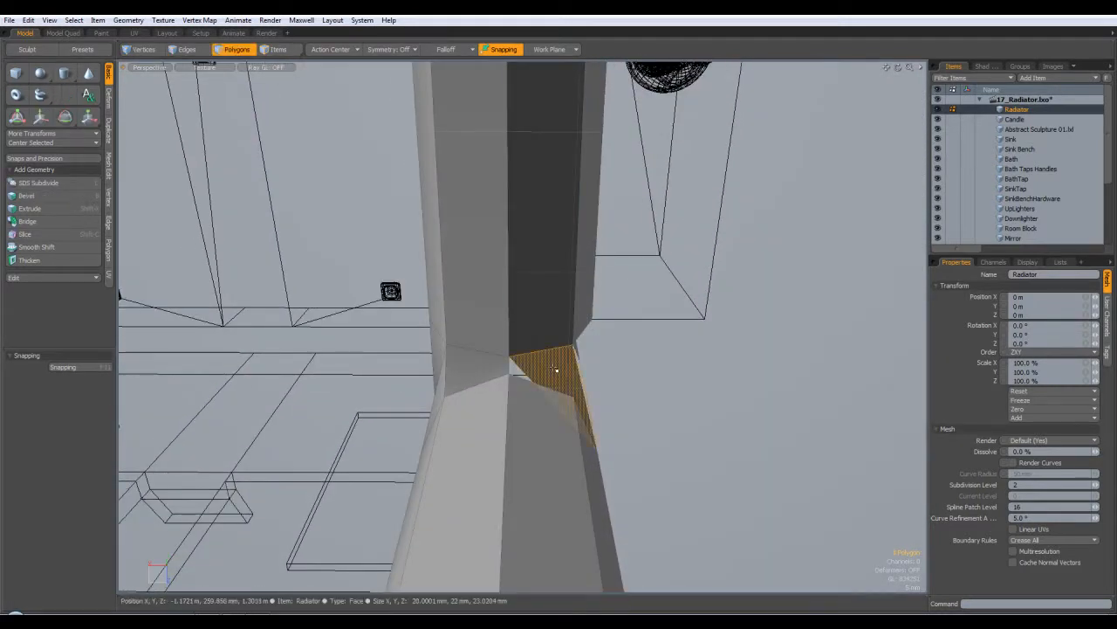
key(Delete)
alt+drag(558, 297, 673, 397)
key(Delete)
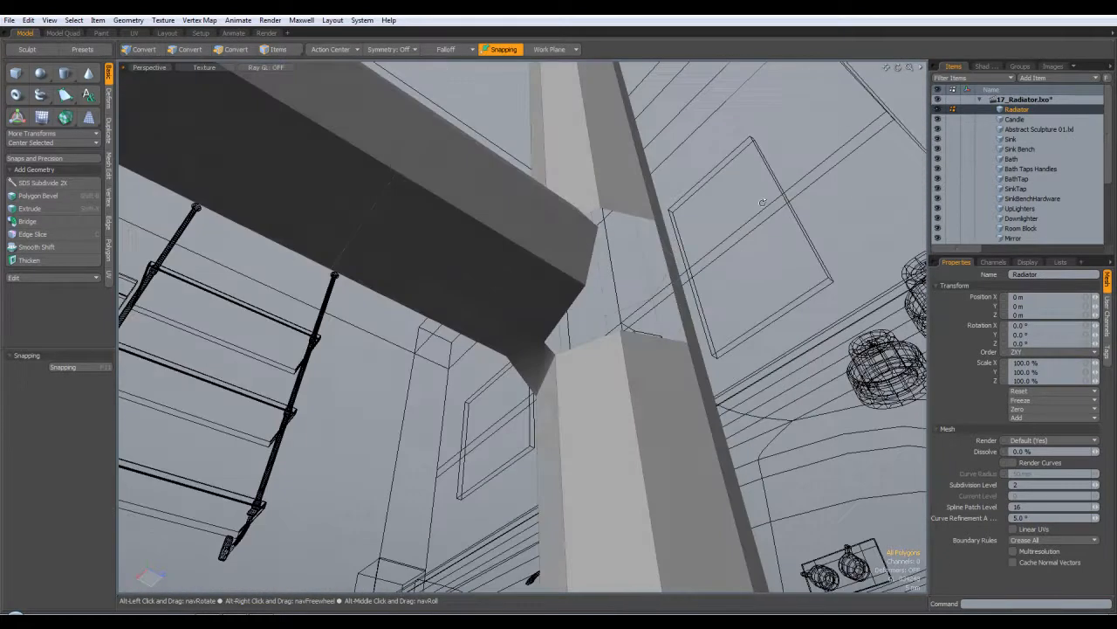
Step: Fill the gaps on the underside and lower side of the bottom rail's joint with polygons made from the rail and left post corner vertices
alt+drag(748, 209, 611, 157)
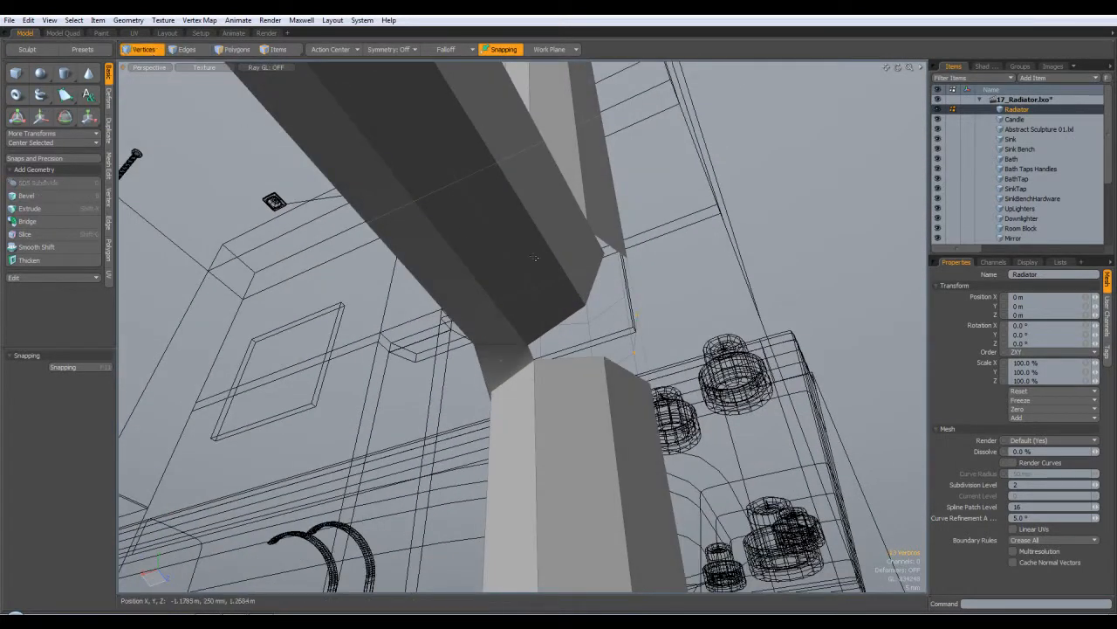
scroll(536, 253, up, 3)
alt+drag(628, 390, 639, 374)
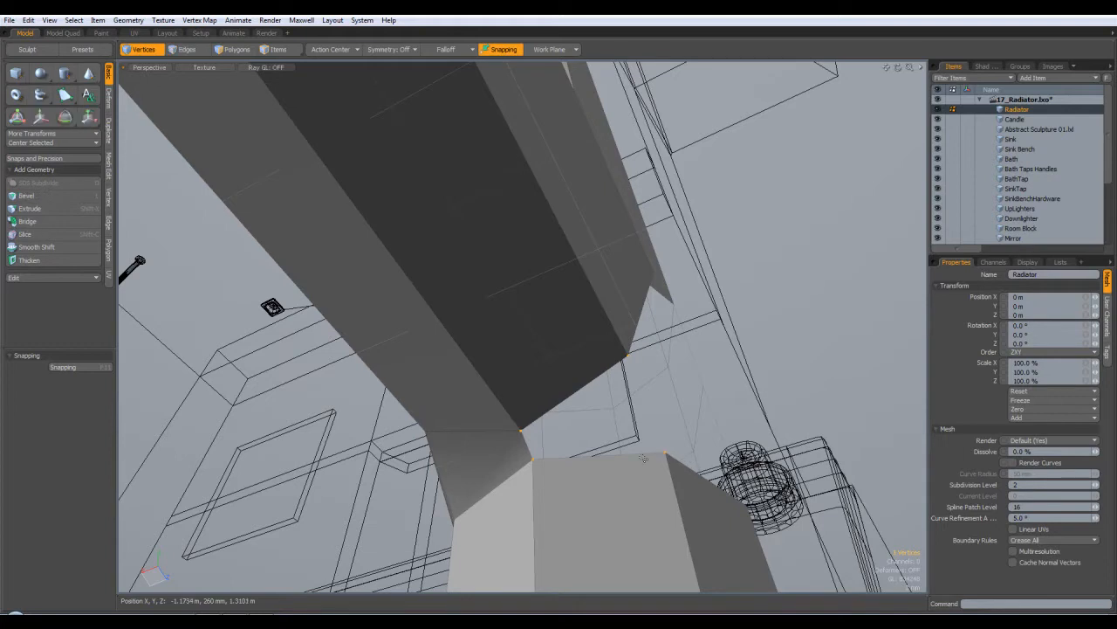
alt+drag(643, 457, 445, 299)
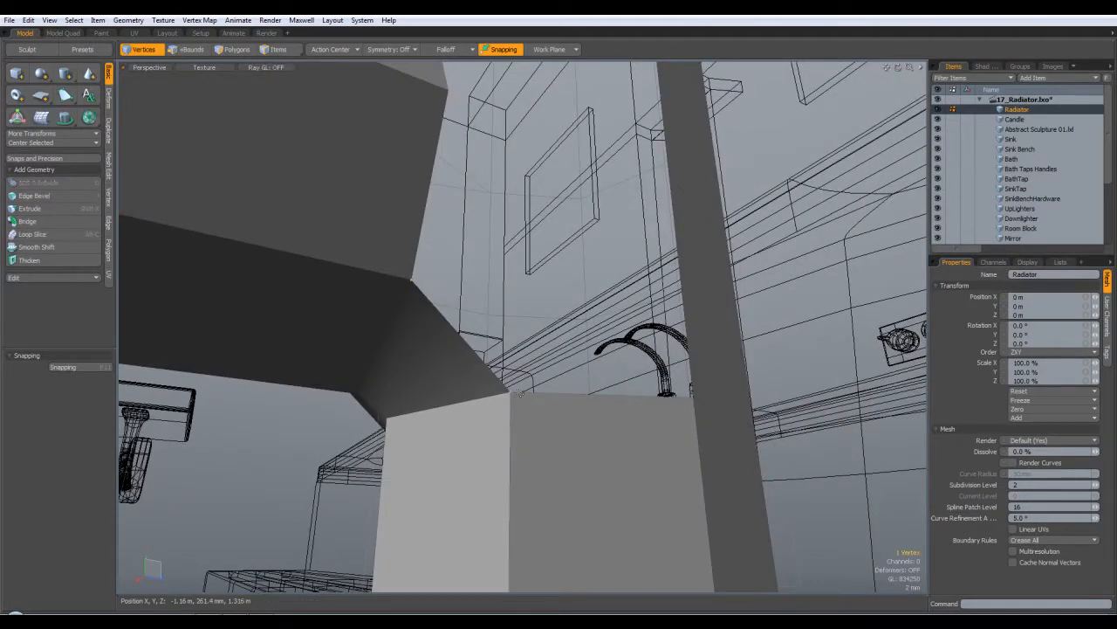
shift+click(695, 399)
alt+drag(316, 252, 465, 331)
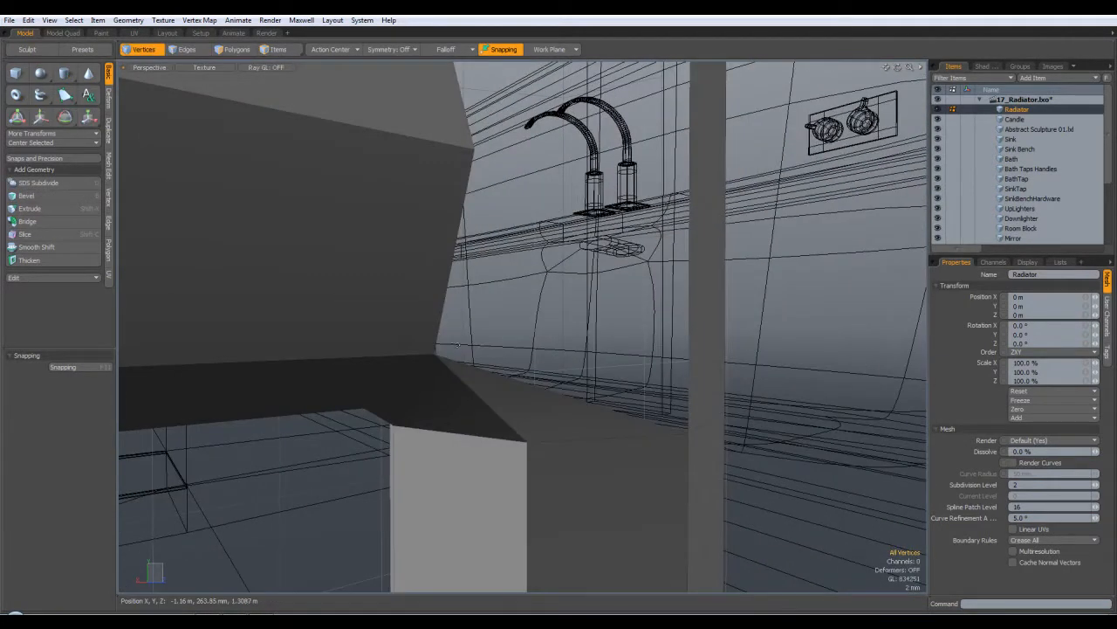
key(shift)
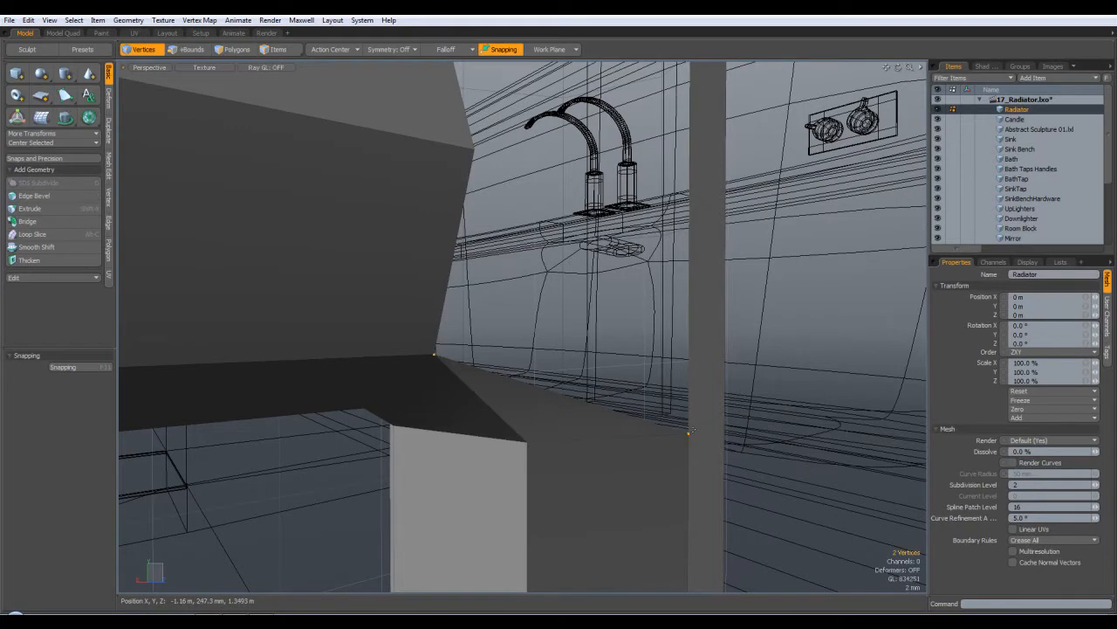
shift+click(469, 152)
alt+drag(469, 152, 536, 270)
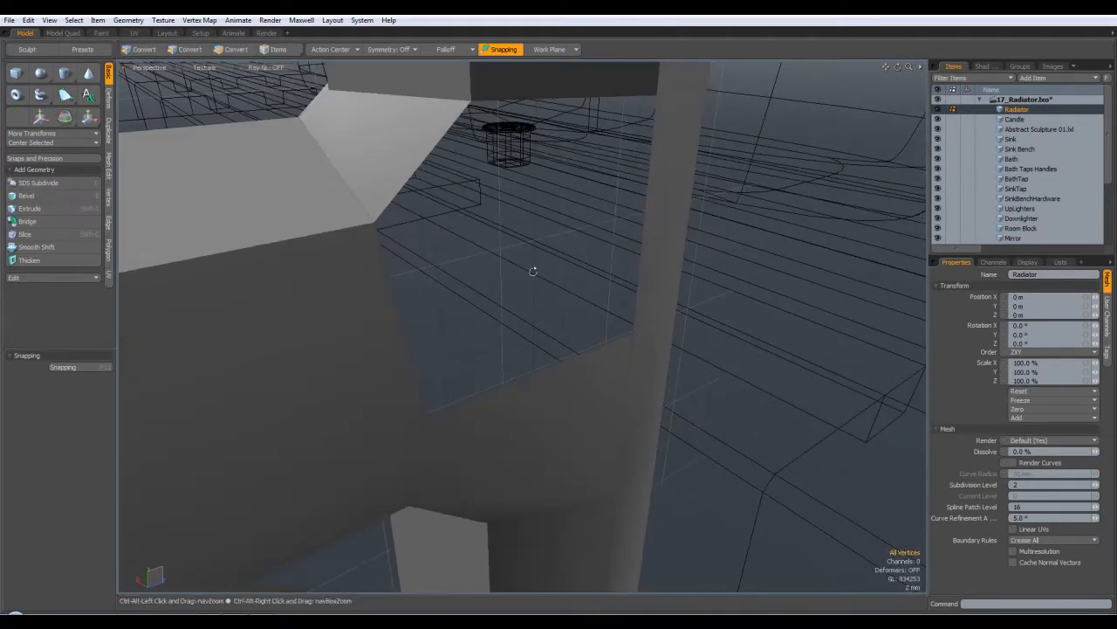
Step: Close the remaining side and upper gaps at the left post joint with polygons made from corner vertices, and check the joint with subdivision smoothing
key(ctrl)
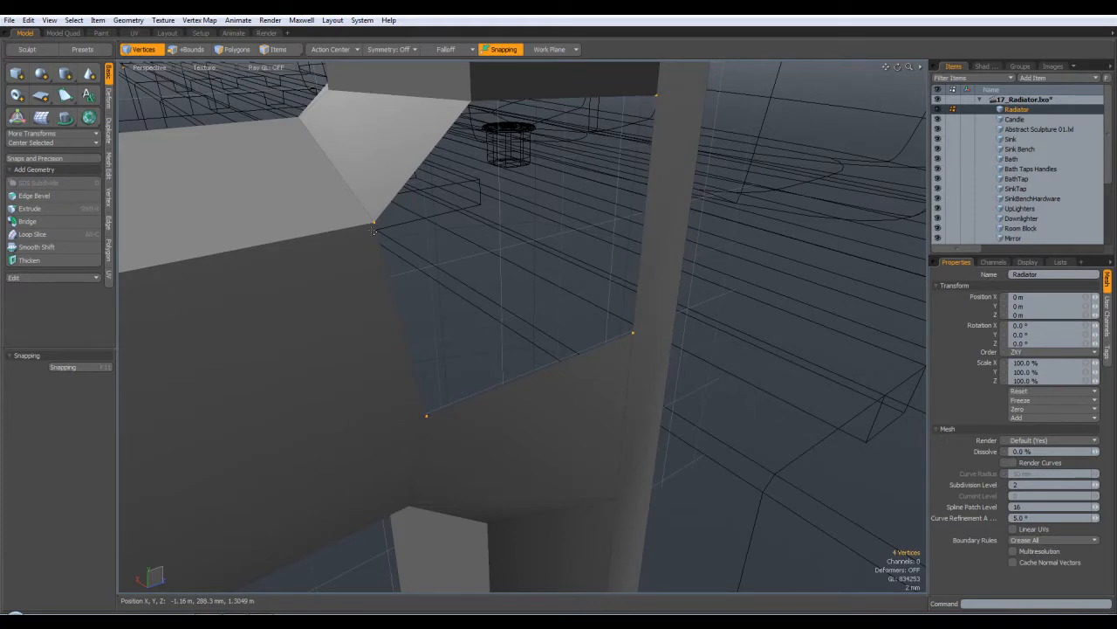
key(p)
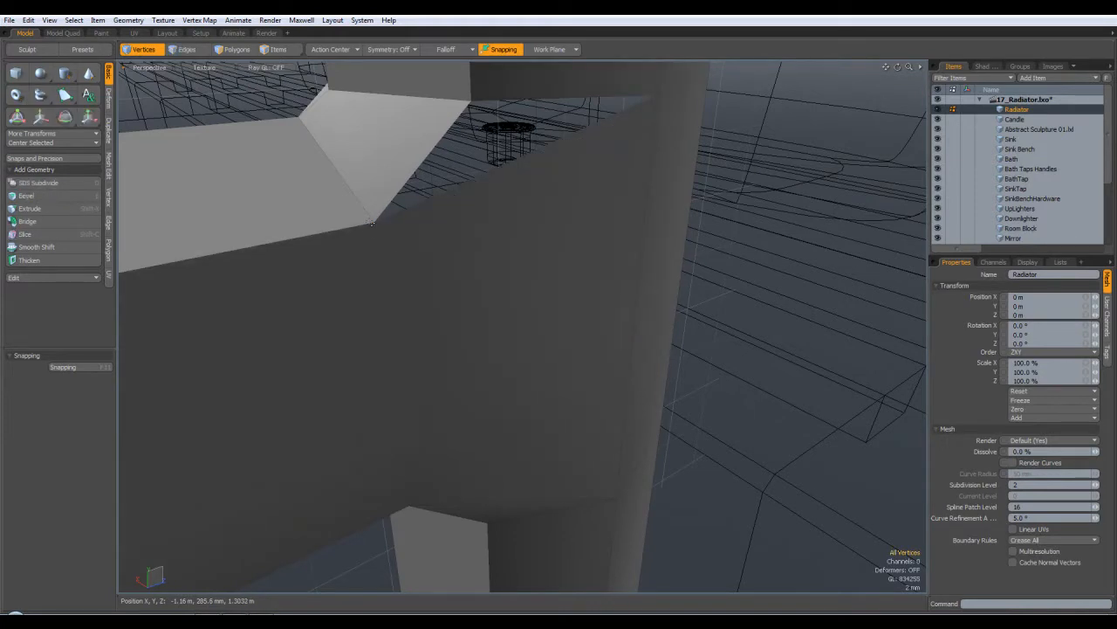
key(ctrl)
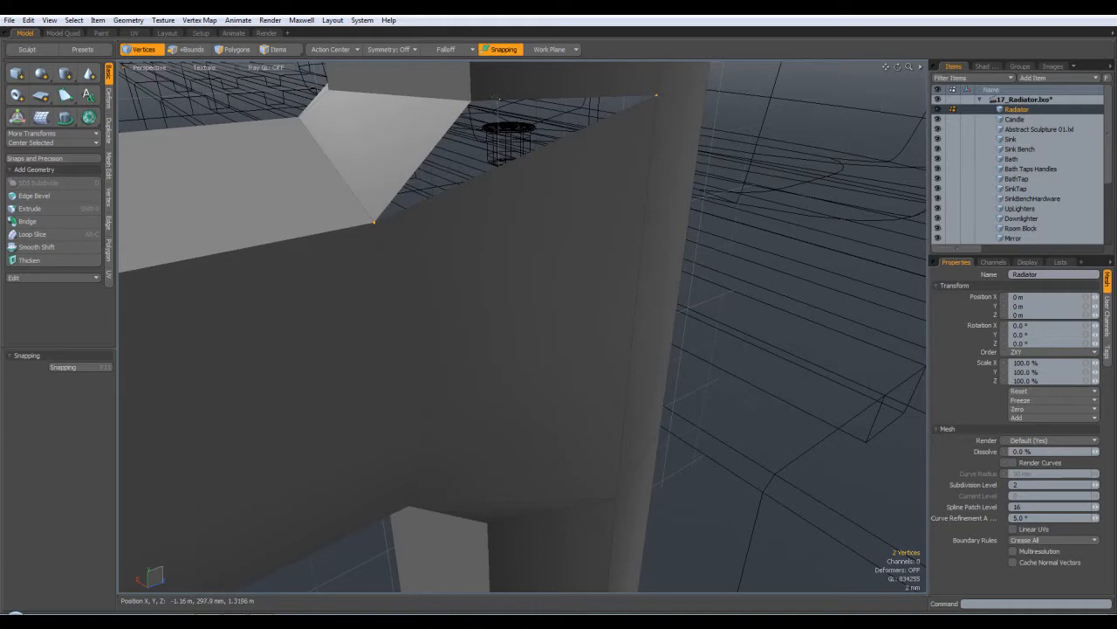
key(p)
scroll(475, 172, down, 3)
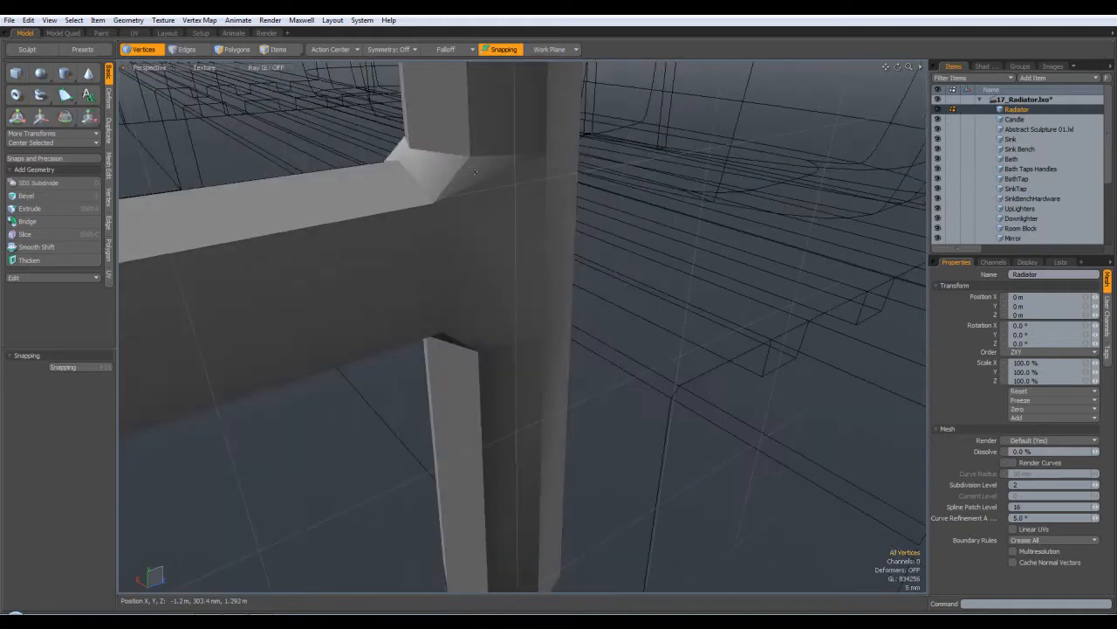
alt+drag(443, 212, 585, 274)
key(Tab)
alt+drag(492, 329, 448, 260)
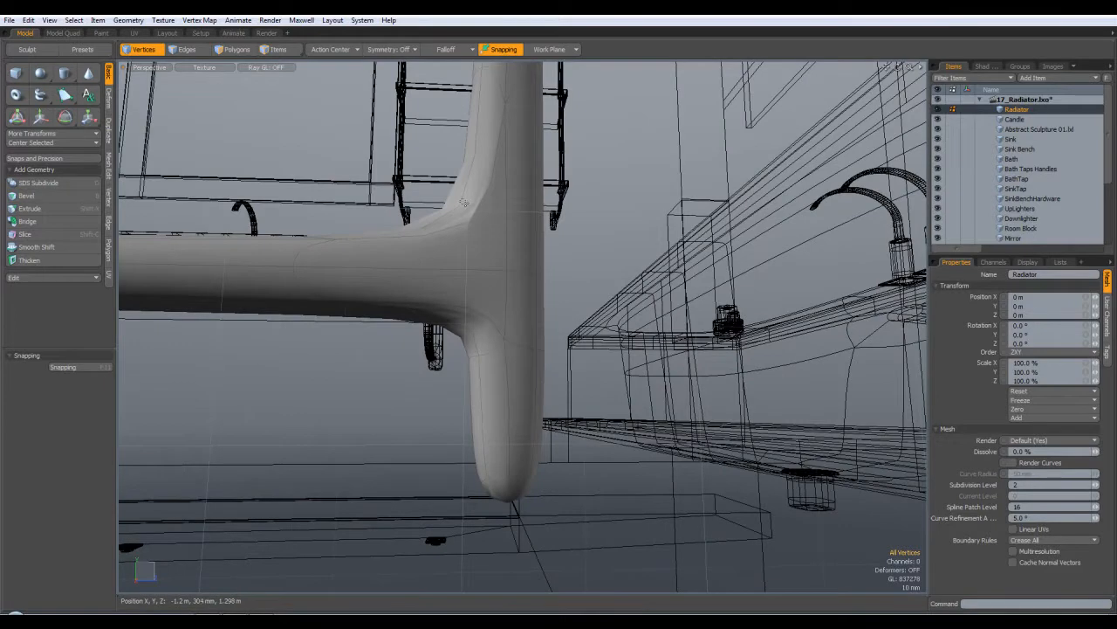
alt+drag(463, 183, 637, 336)
key(Tab)
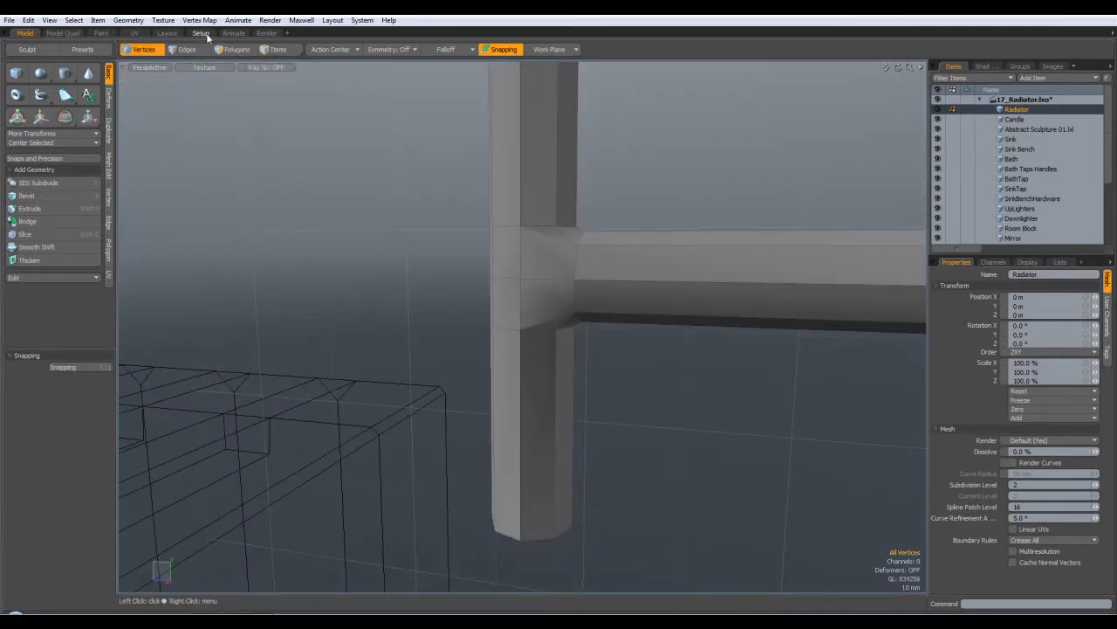
Step: Select the edge loop around the bottom rail's end at the left post and slide a duplicate loop a short distance from it
click(187, 49)
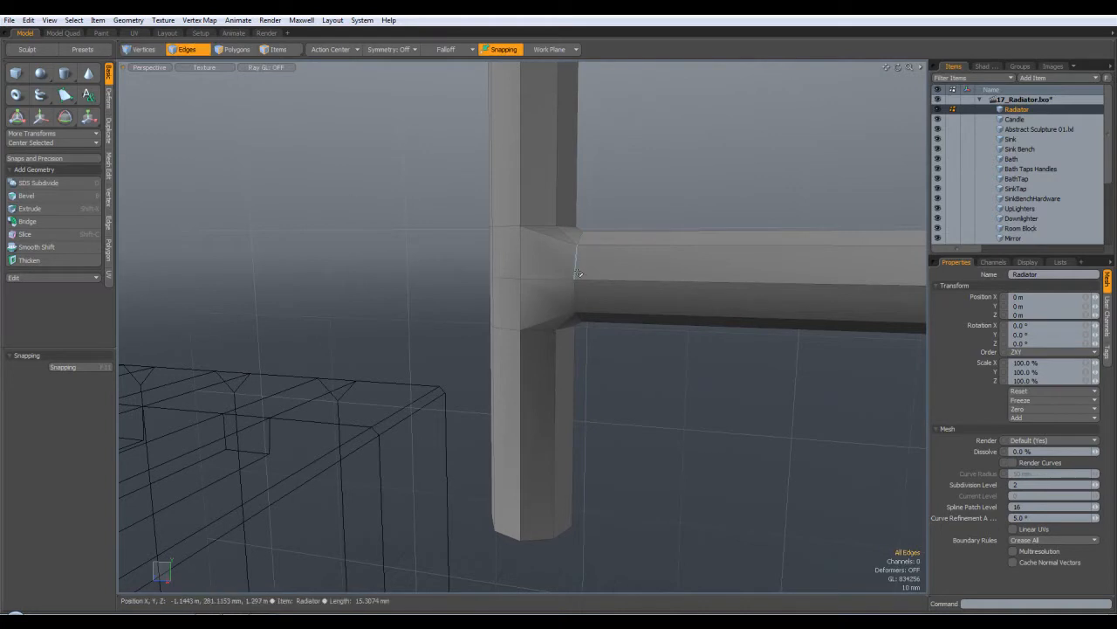
alt+drag(598, 253, 566, 281)
alt+drag(643, 270, 467, 271)
shift+click(484, 289)
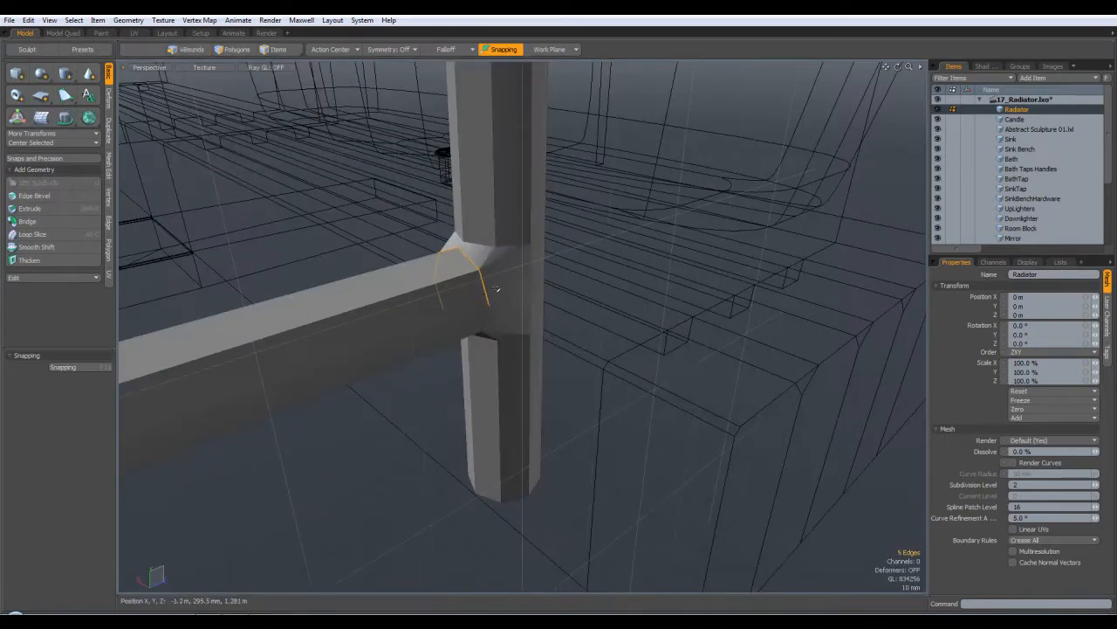
mouse_move(491, 320)
shift+mouse_down()
mouse_move(537, 251)
mouse_move(528, 287)
mouse_move(569, 253)
mouse_move(586, 285)
shift+mouse_up()
ctrl+click(470, 320)
shift+click(489, 285)
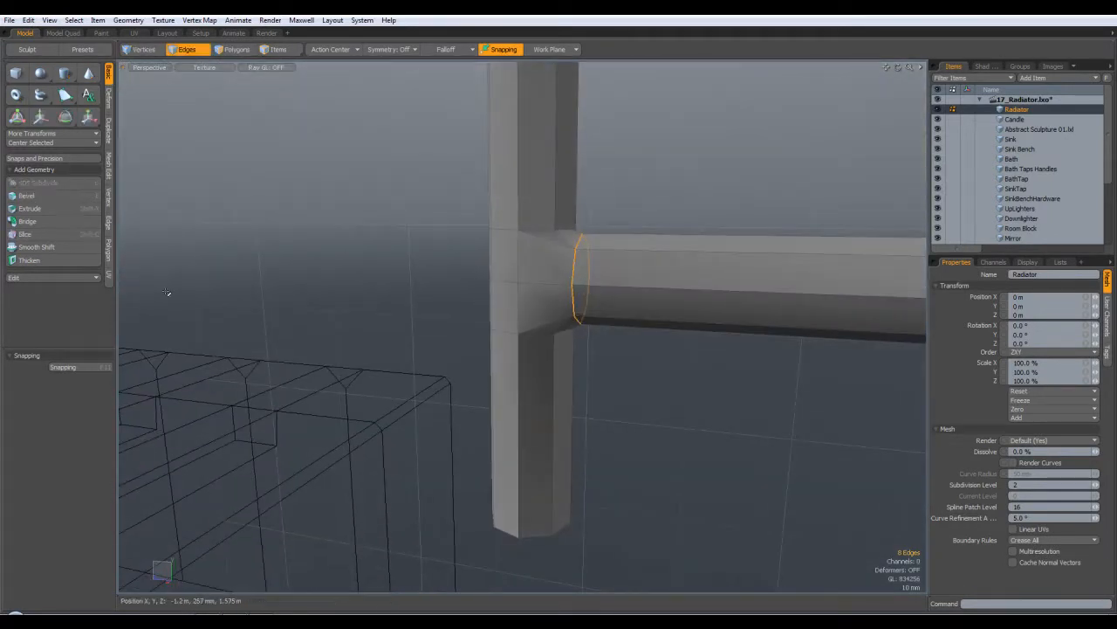
click(108, 223)
click(33, 151)
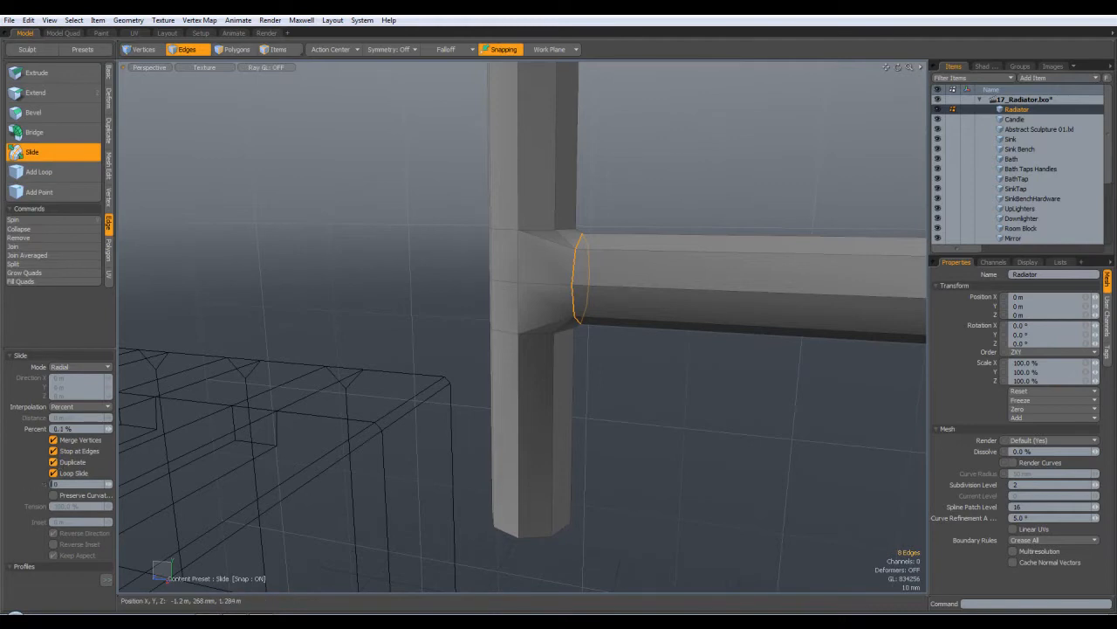
drag(581, 286, 590, 285)
key(Escape)
key(Escape)
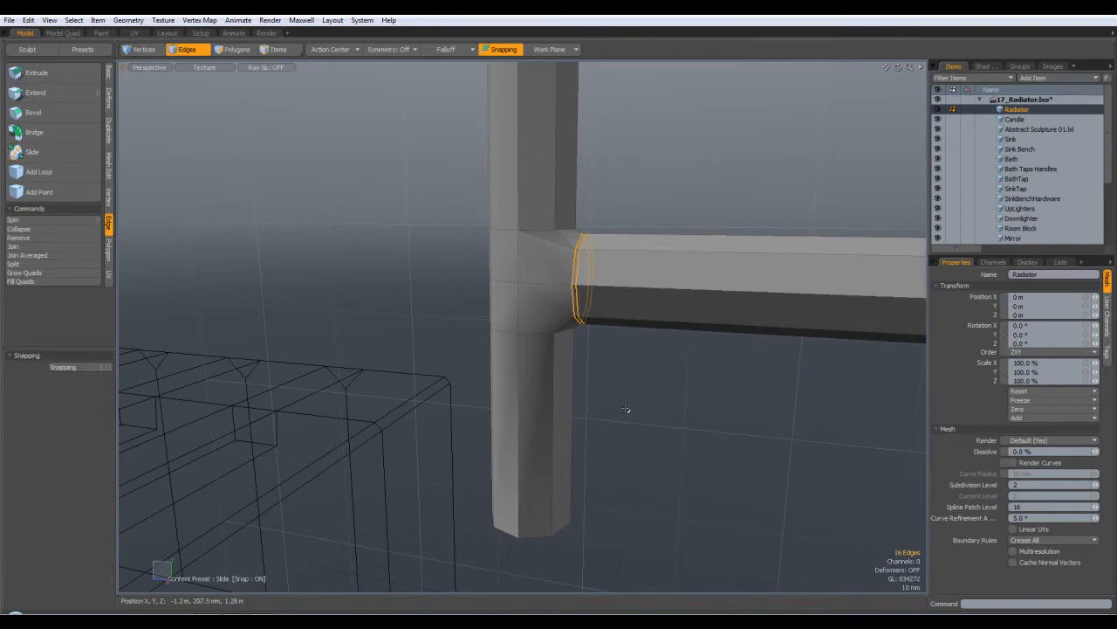
key(Tab)
alt+drag(629, 407, 627, 371)
key(Tab)
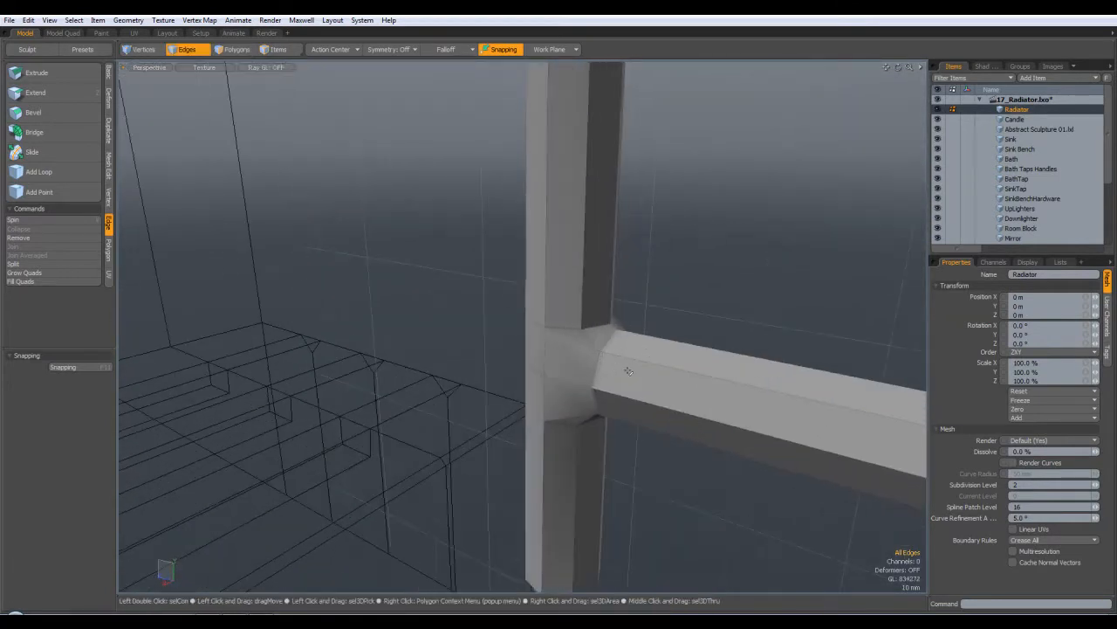
Step: Move an edge loop at the bottom rail's end slightly along the rail and check the left post joint with subdivision smoothing
double_click(611, 342)
key(w)
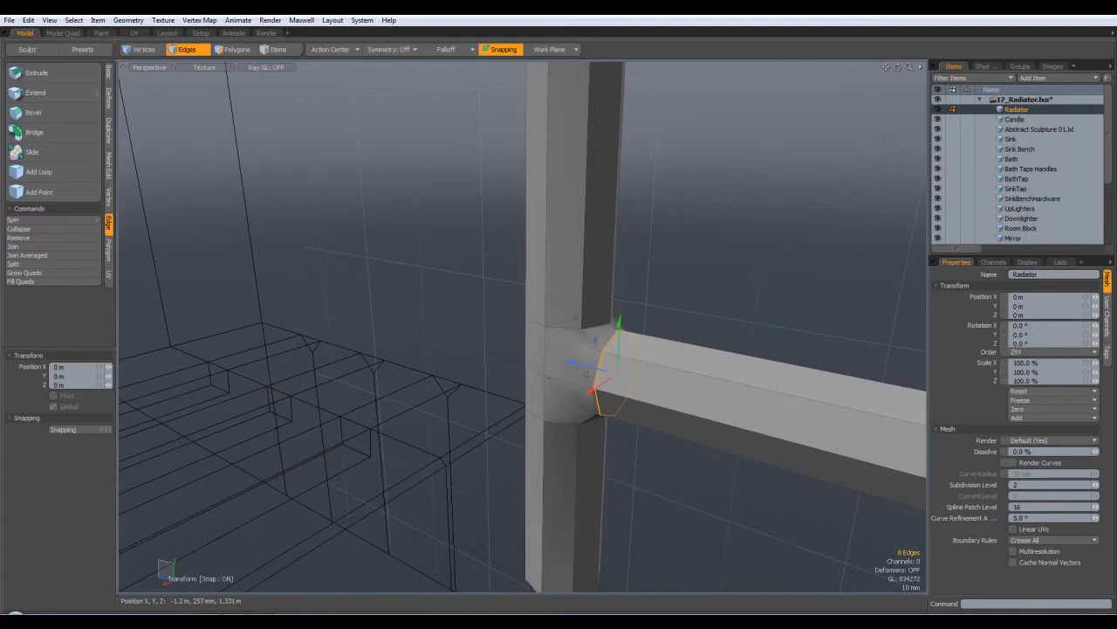
drag(572, 362, 578, 364)
key(q)
click(750, 281)
key(Tab)
alt+drag(756, 270, 798, 251)
key(Tab)
key(Tab)
alt+drag(696, 321, 615, 343)
key(Tab)
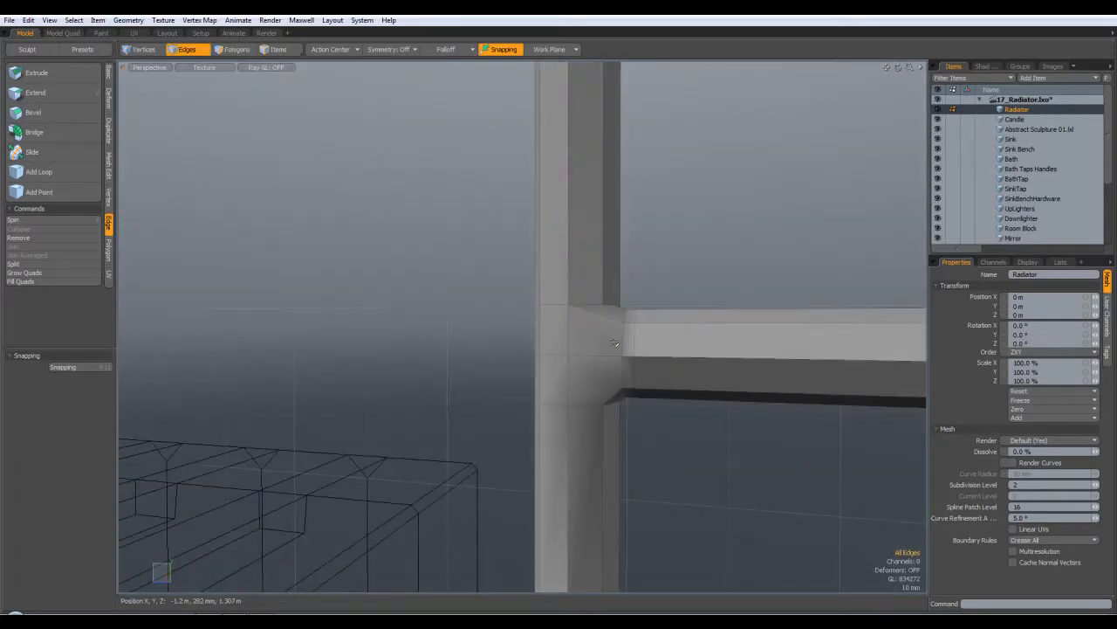
Step: Select the edge loop around the left post just above the bottom rail and slide a duplicate loop slightly up the post
alt+drag(675, 303, 487, 340)
key(Escape)
alt+drag(563, 332, 476, 324)
shift+click(476, 324)
alt+drag(574, 312, 504, 305)
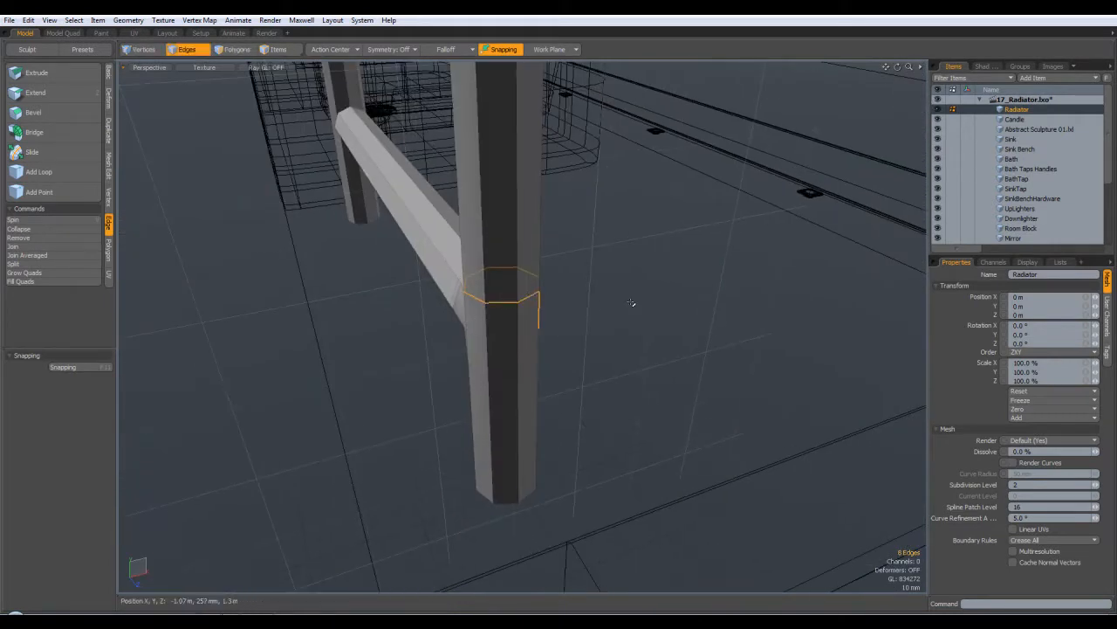
alt+drag(630, 305, 536, 326)
ctrl+click(560, 325)
alt+drag(605, 301, 511, 242)
click(31, 153)
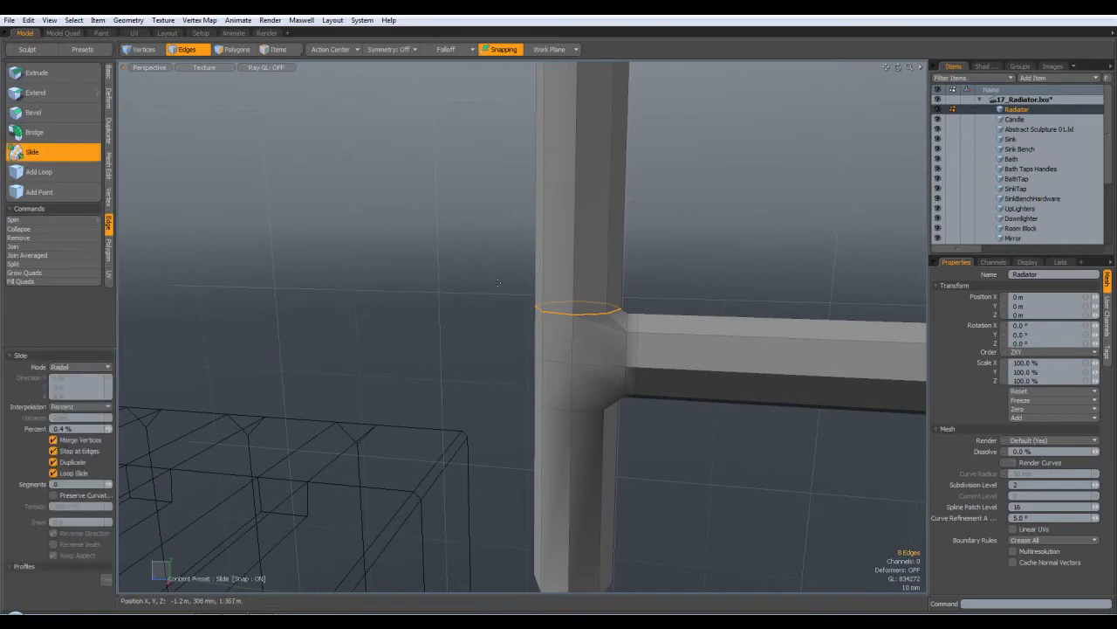
drag(559, 307, 566, 307)
alt+drag(686, 257, 652, 307)
key(Escape)
key(Escape)
key(Tab)
key(Tab)
Step: Select the edge loop around the left post just below the bottom rail and slide a duplicate about 3 % down the post
alt+drag(673, 477, 559, 384)
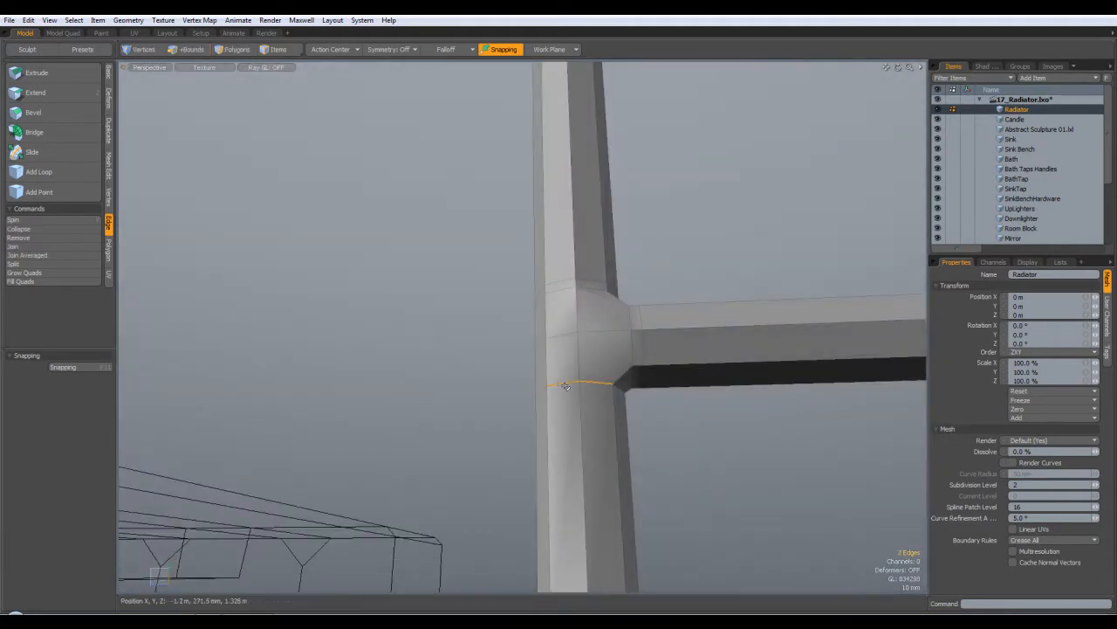
key(l)
alt+drag(683, 426, 657, 439)
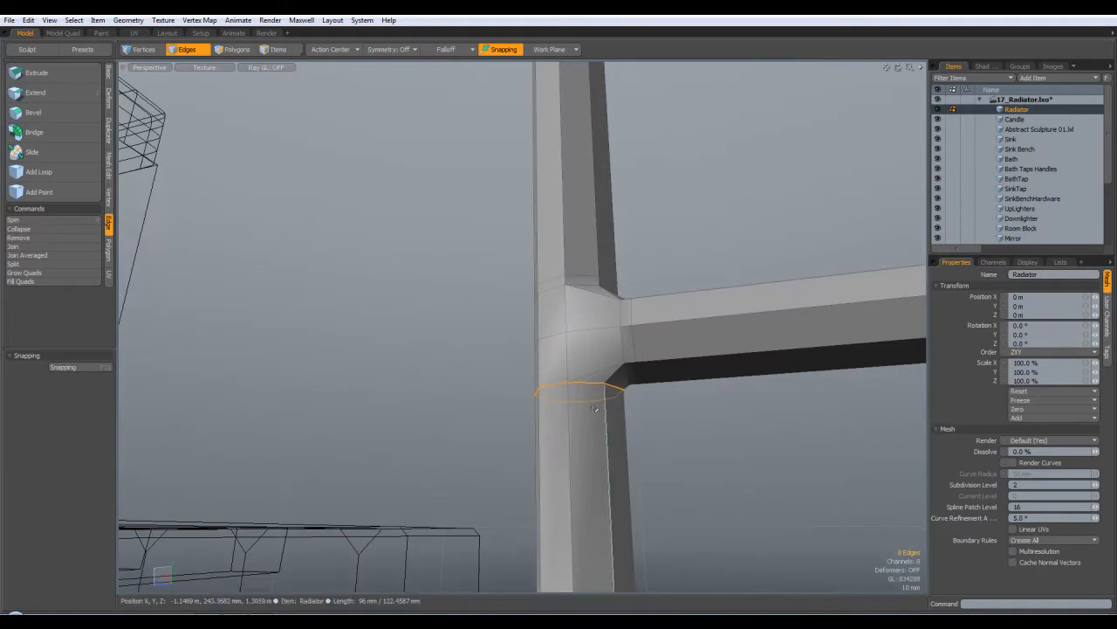
click(39, 151)
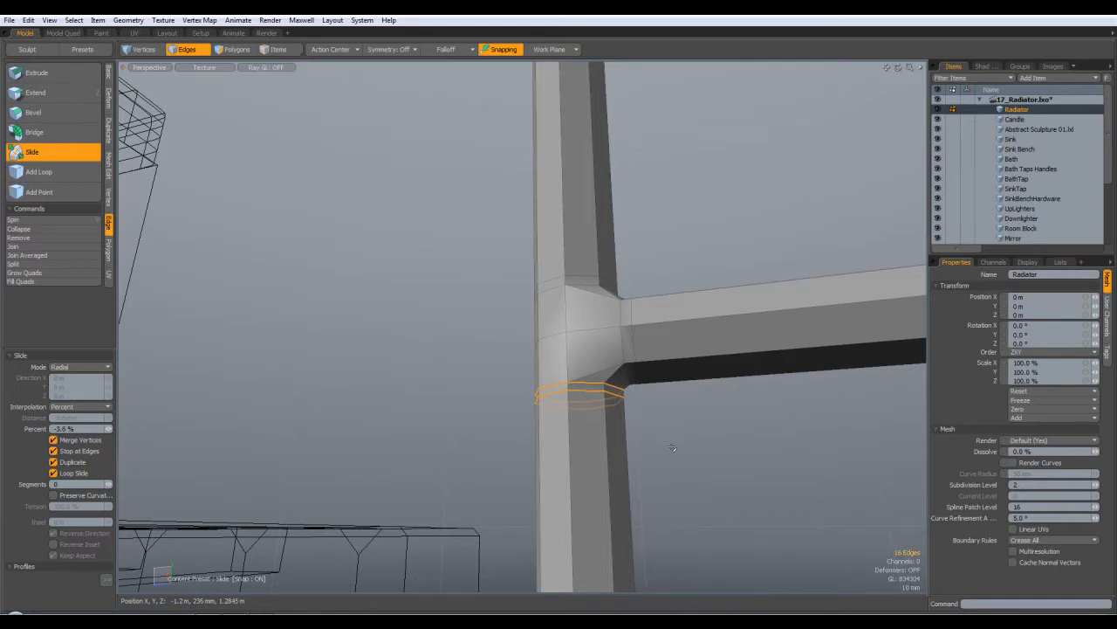
key(space)
key(Tab)
alt+drag(681, 445, 441, 424)
alt+drag(425, 375, 636, 332)
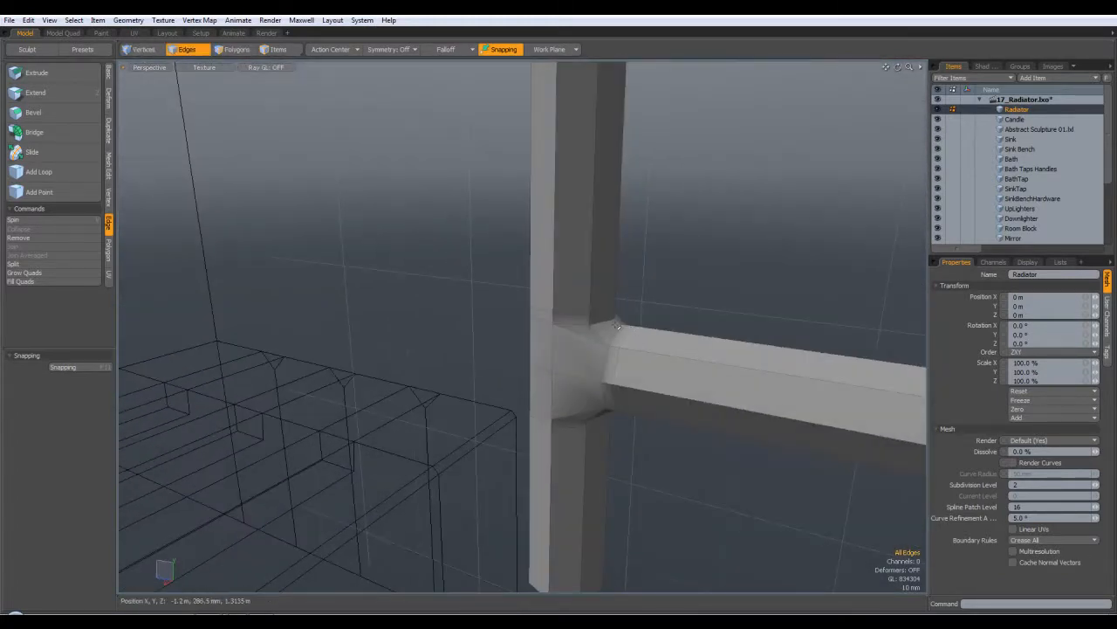
Step: Use Edge Slice to cut a new edge line down one side of the left post joint, around the bottom rail's end
alt+drag(578, 359, 602, 362)
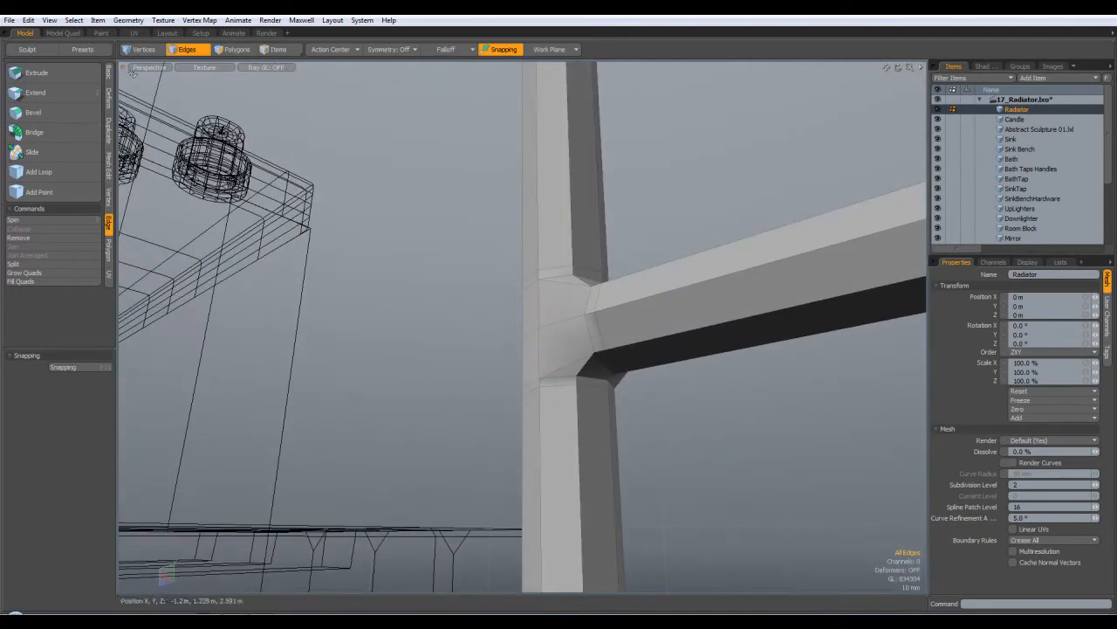
alt+drag(492, 289, 268, 207)
alt+drag(559, 321, 563, 394)
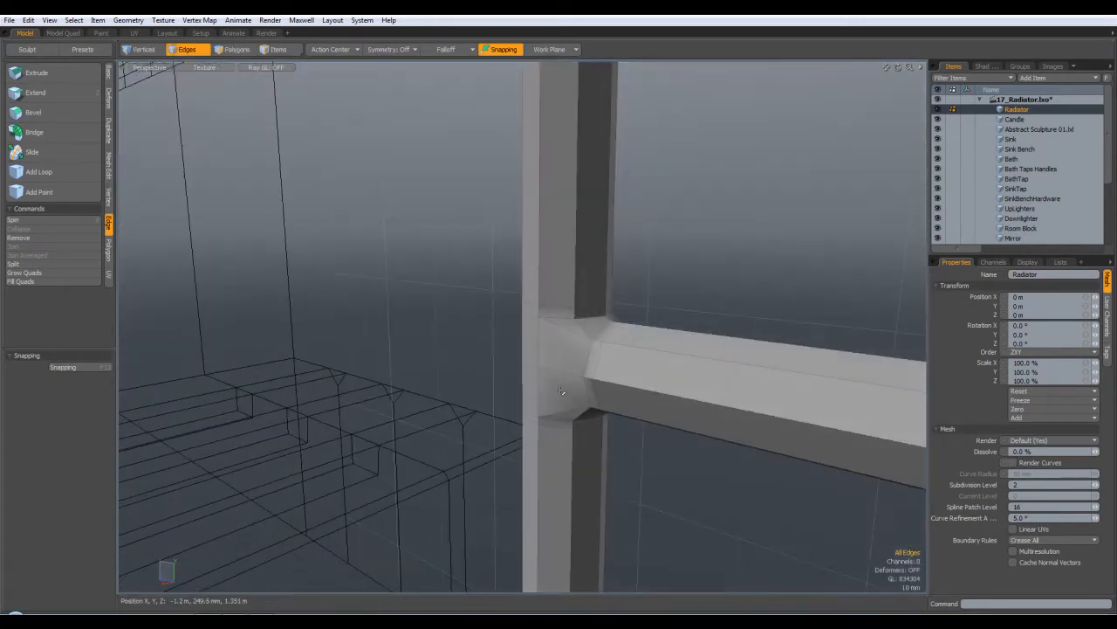
scroll(610, 315, up, 2)
key(alt+c)
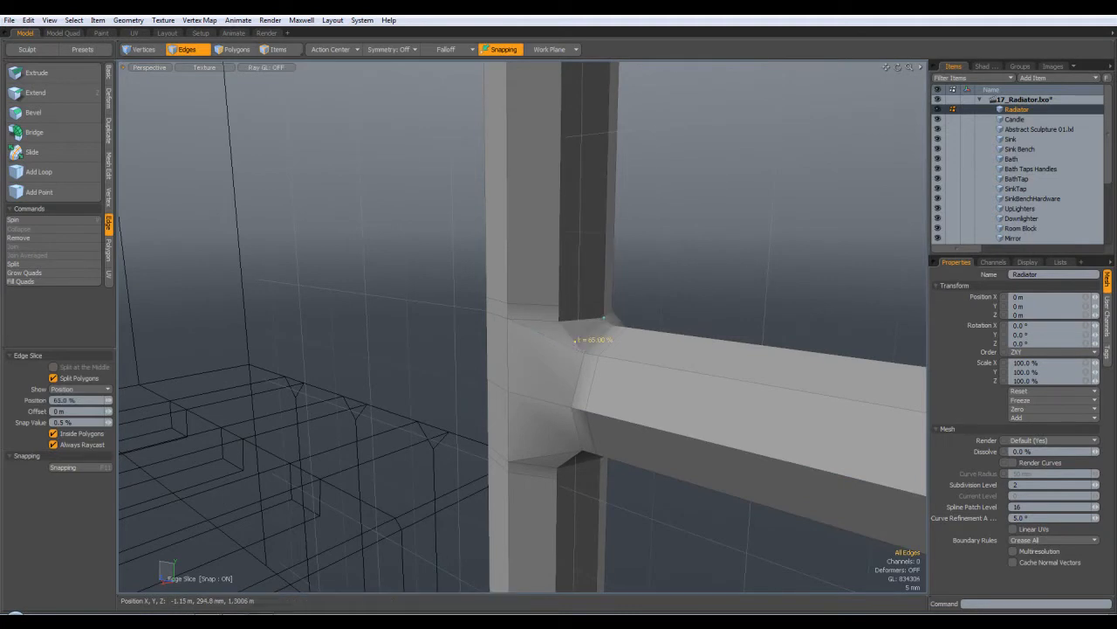
click(574, 345)
click(560, 404)
alt+drag(635, 445, 572, 316)
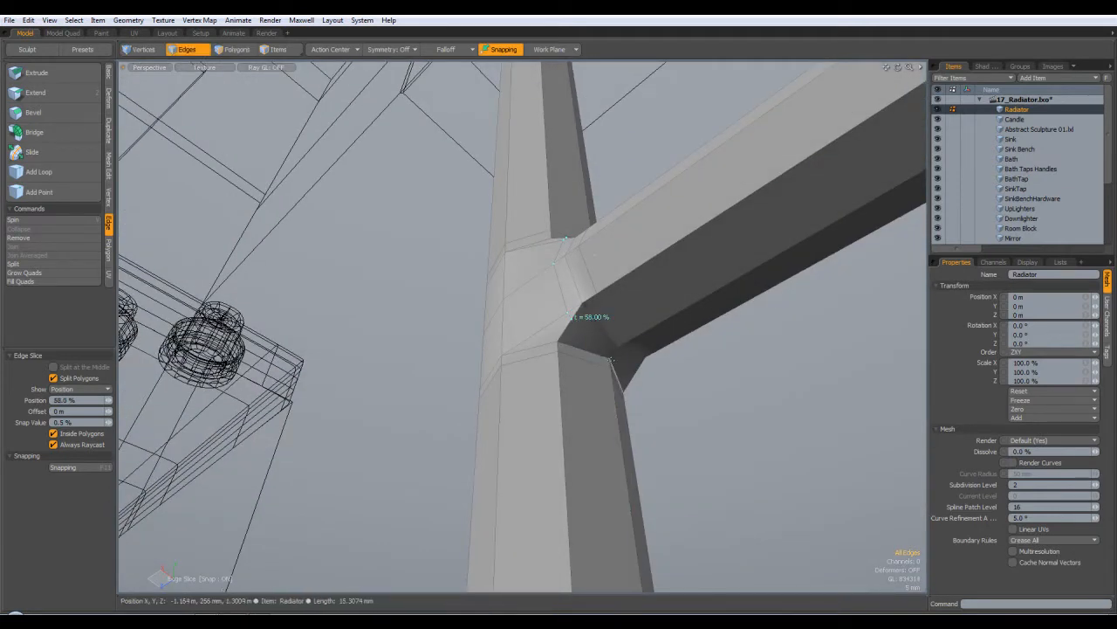
Step: Continue the Edge Slice cut underneath and up the opposite side of the left post joint, completing it around the bottom rail's end
alt+drag(703, 396, 511, 376)
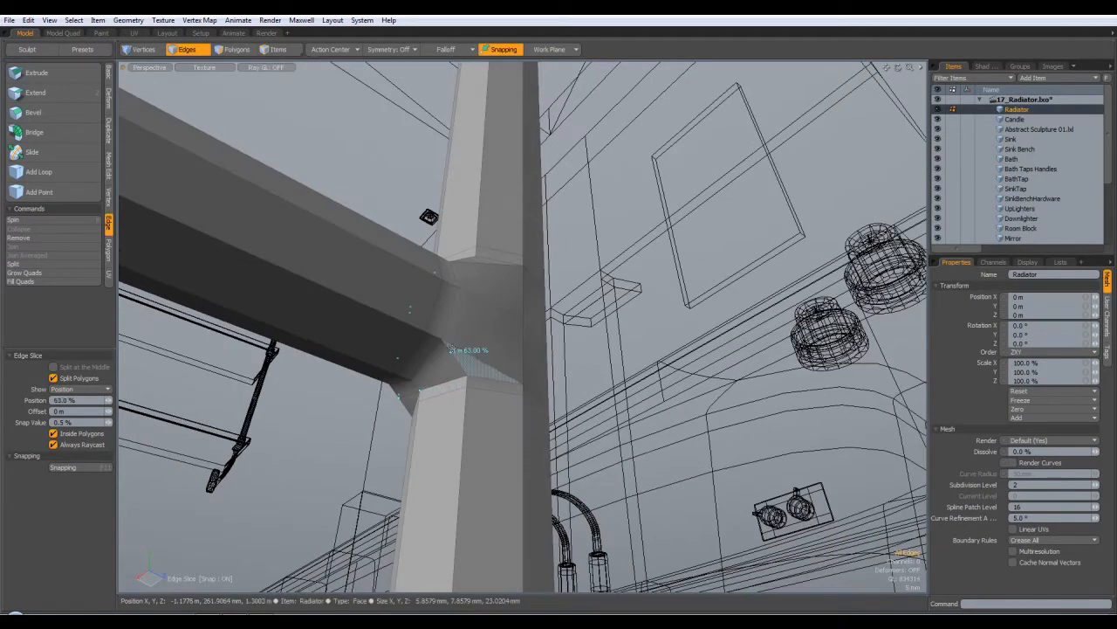
alt+drag(452, 354, 445, 378)
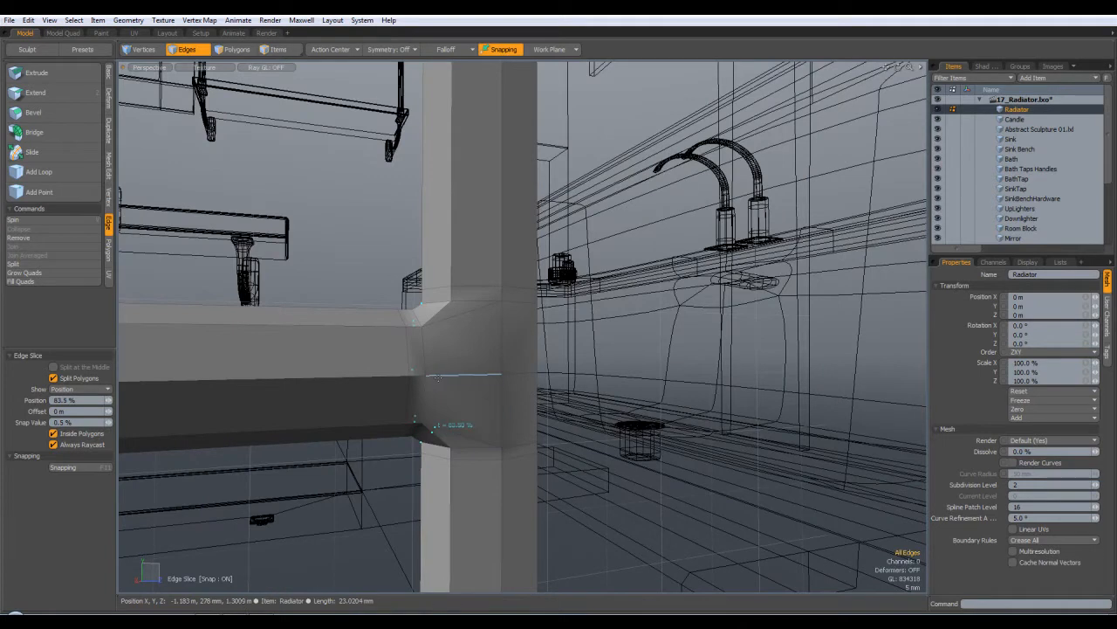
click(439, 377)
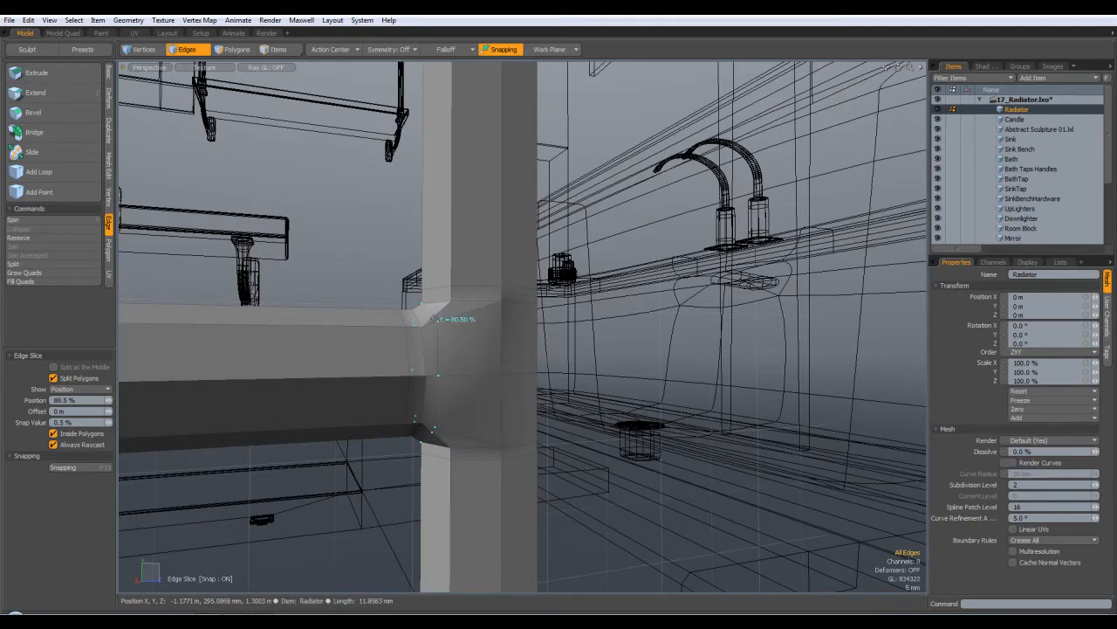
alt+drag(436, 314, 457, 354)
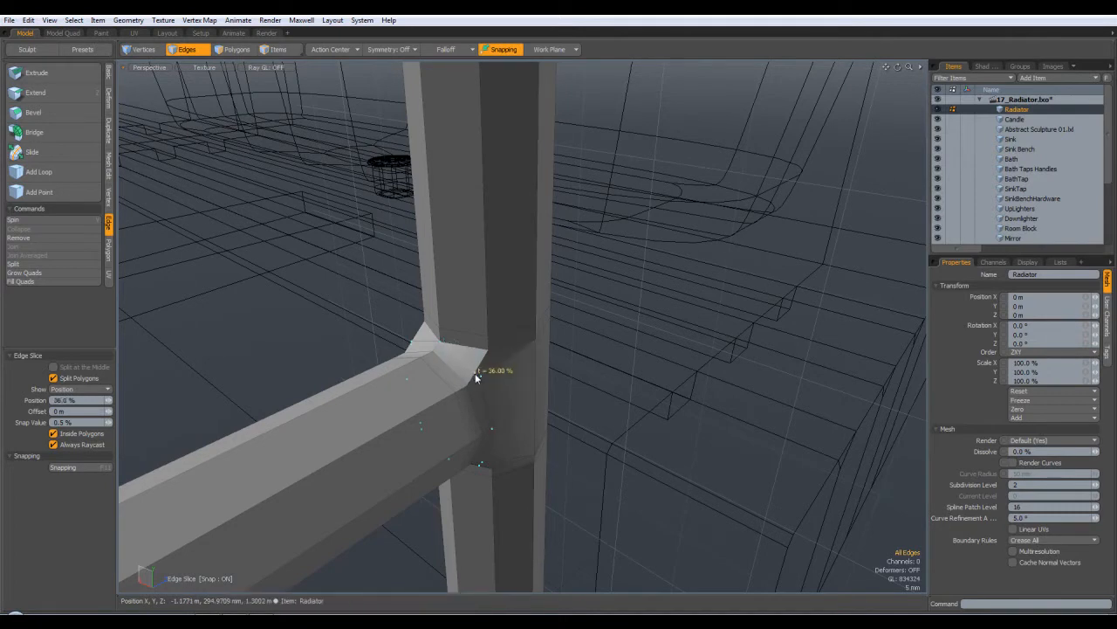
key(space)
key(alt+c)
key(space)
Step: Examine the sliced left post joint with subdivision smoothing switched on and off
key(Tab)
alt+drag(547, 381, 645, 357)
scroll(463, 307, down, 5)
alt+drag(644, 356, 623, 372)
key(Tab)
key(Tab)
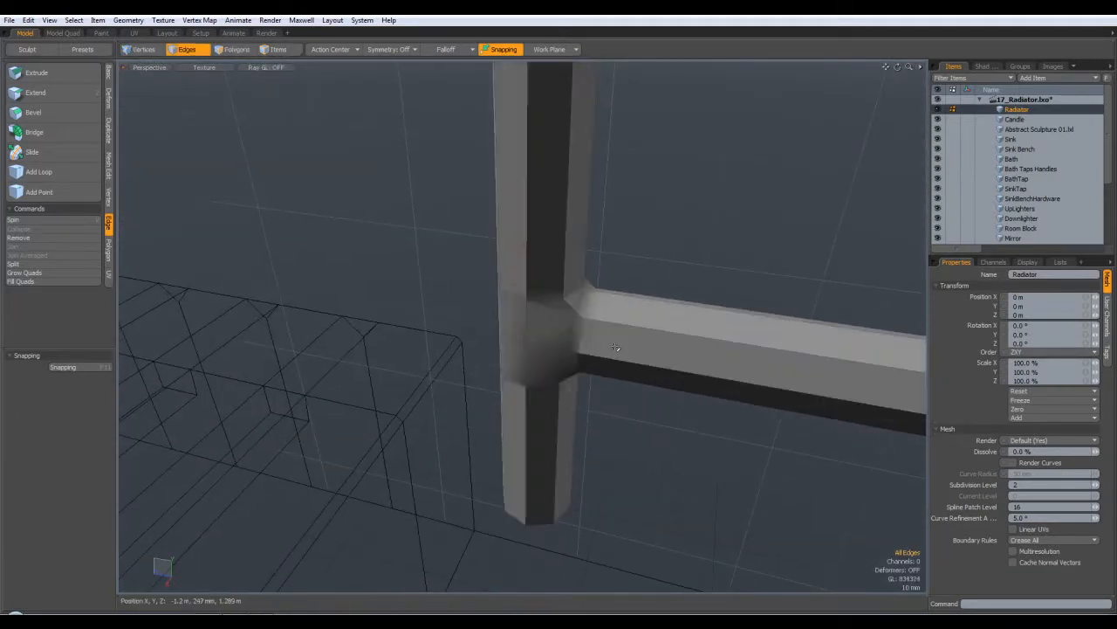
key(Tab)
Step: Join the two close vertices at the joint's upper corner, above the bottom rail, with averaging enabled
alt+drag(618, 349, 578, 286)
scroll(573, 326, up, 3)
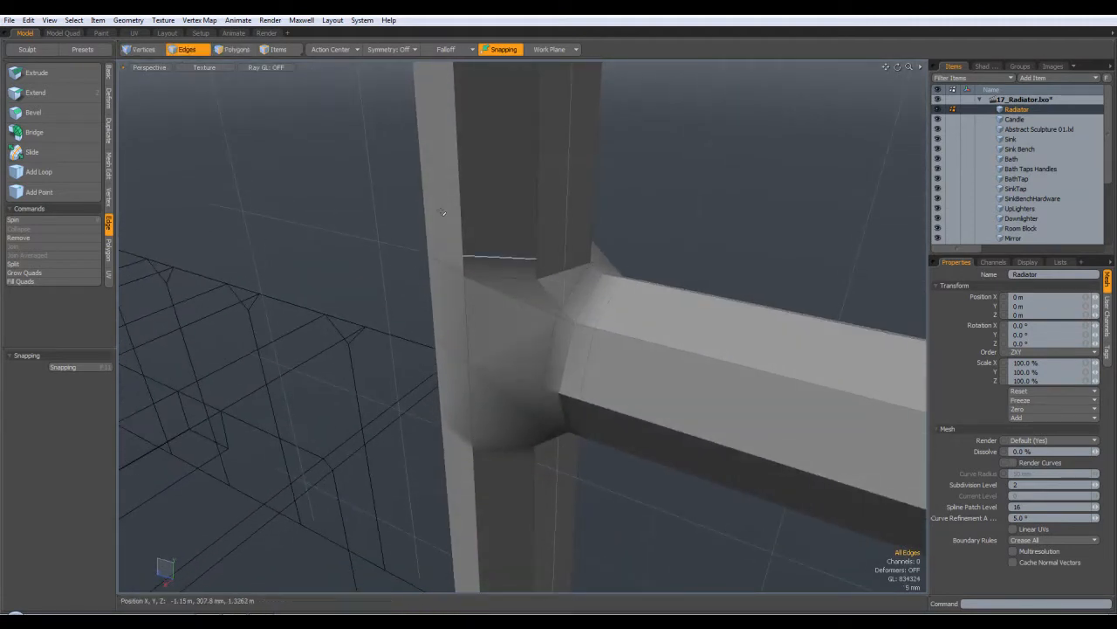
key(1)
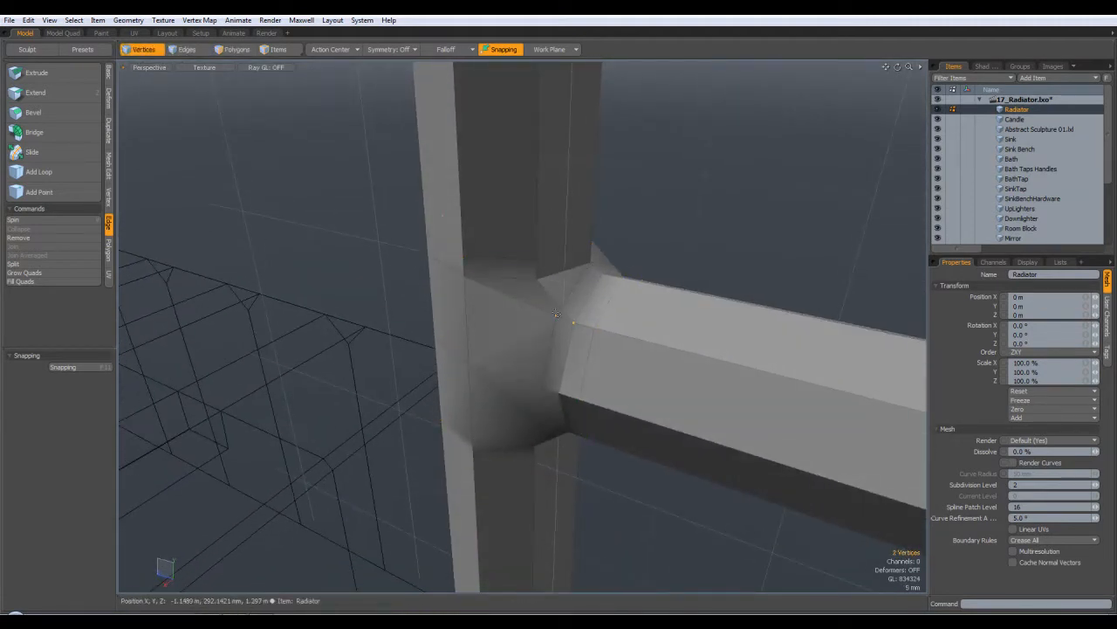
alt+drag(556, 319, 611, 302)
click(128, 19)
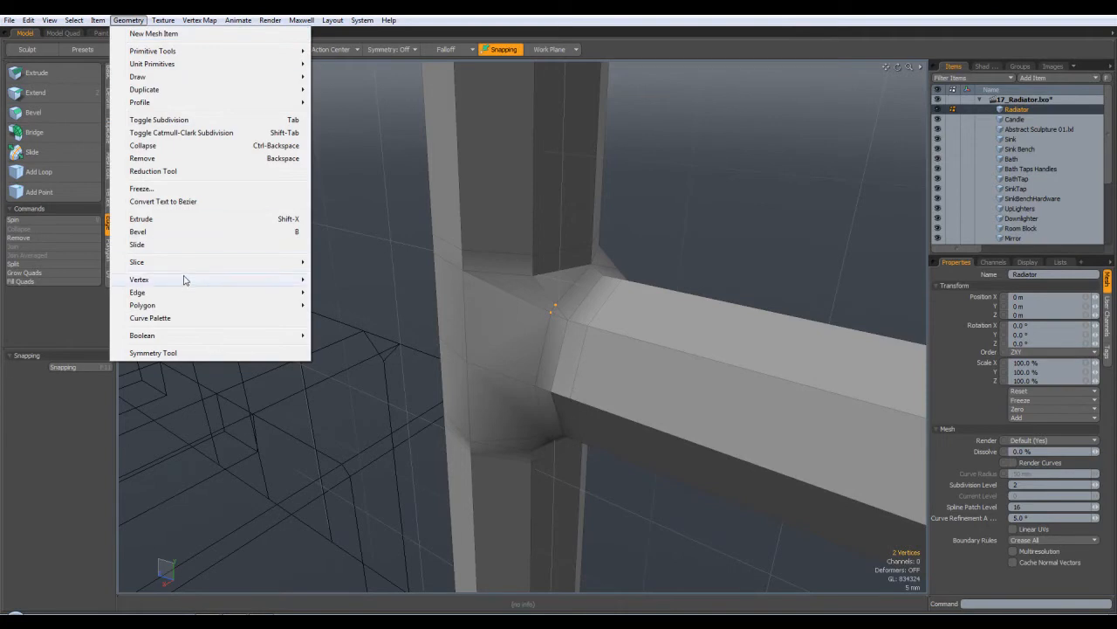
mouse_move(188, 286)
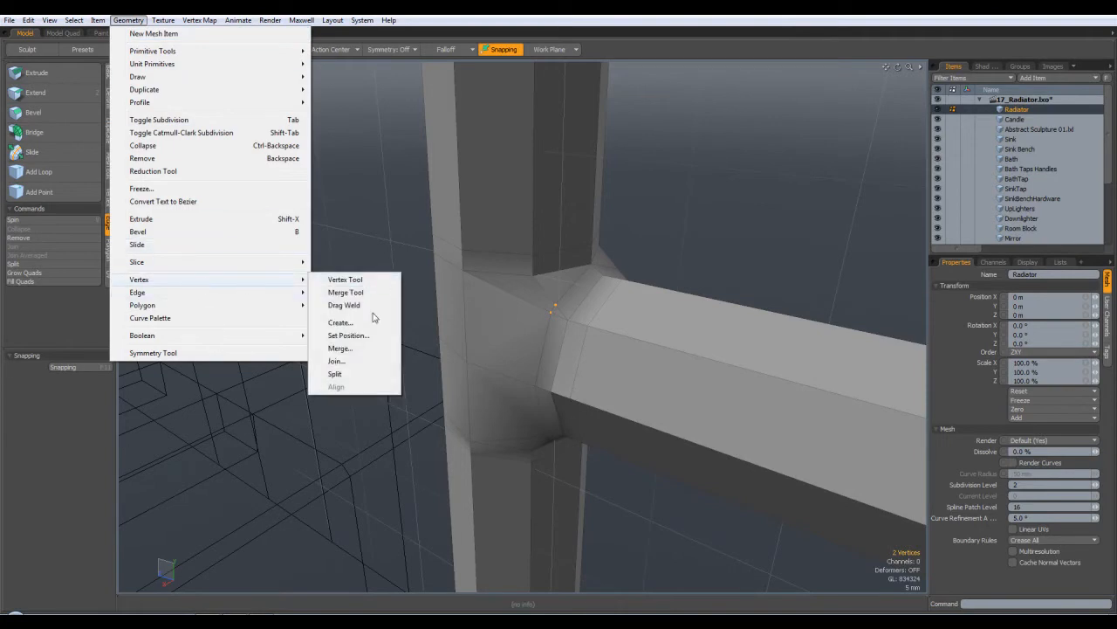
click(356, 362)
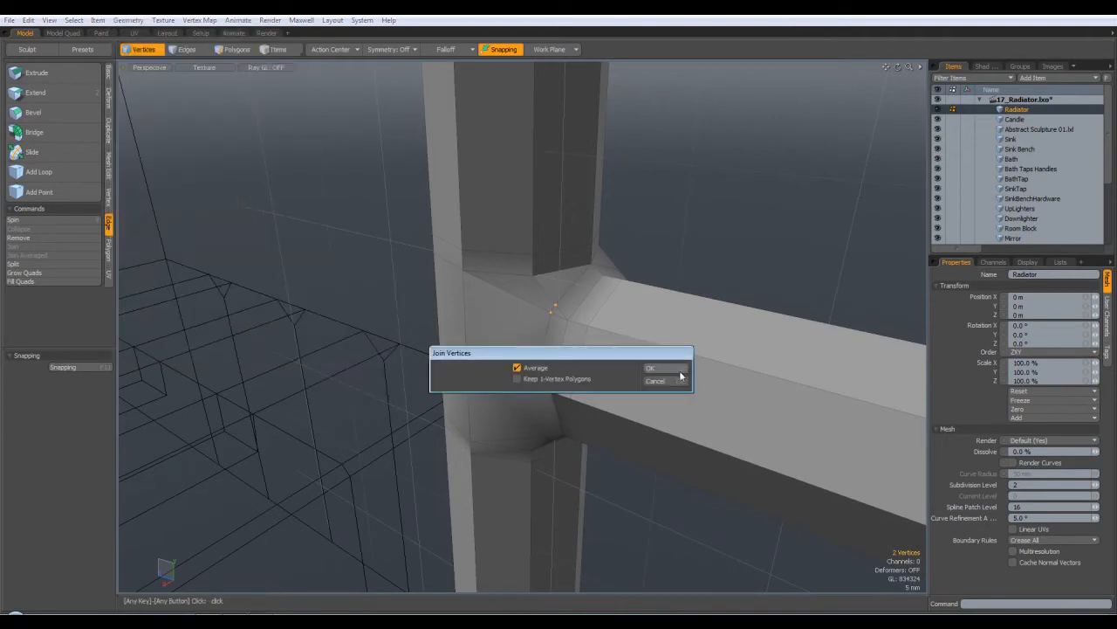
click(672, 368)
click(592, 368)
Step: Join the two close vertices at the joint's lower corner on the same side, beneath the bottom rail
alt+drag(592, 368, 552, 415)
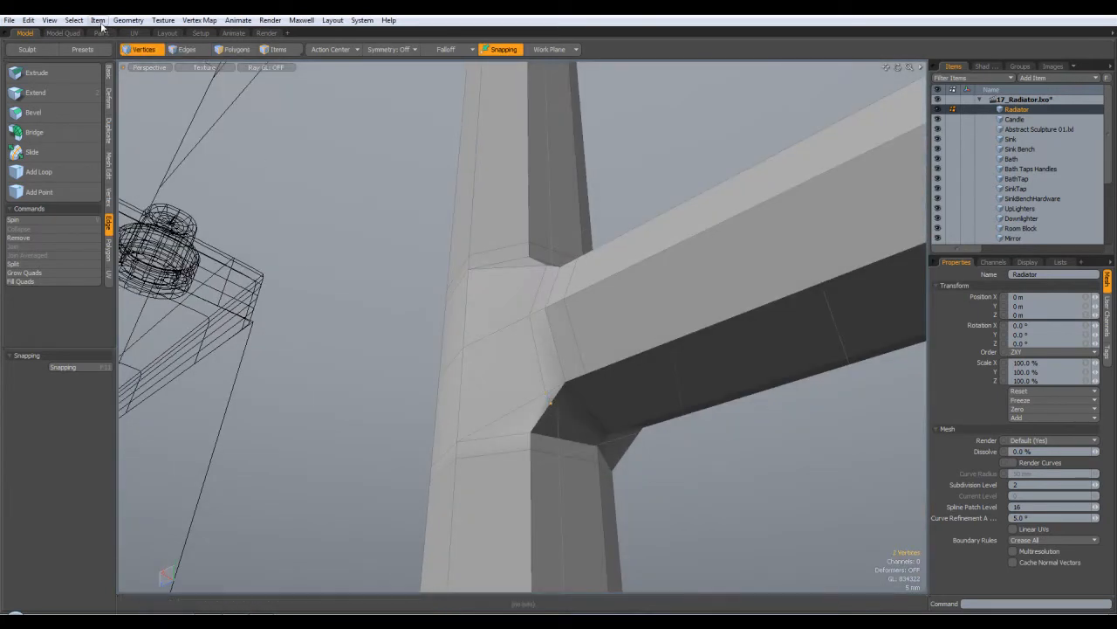
click(127, 20)
mouse_move(260, 281)
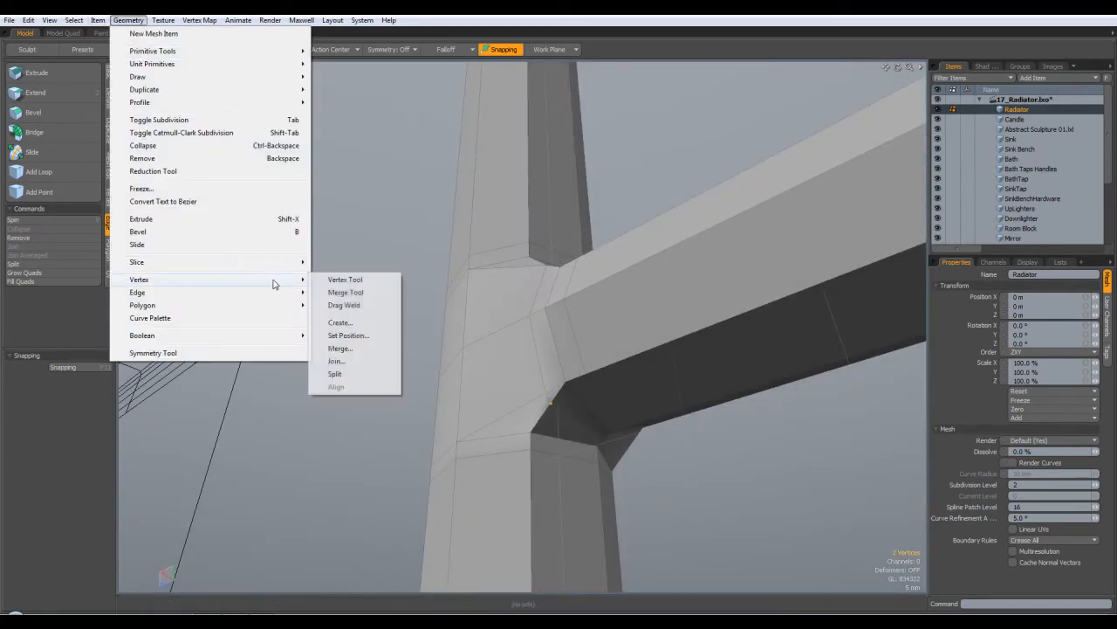
click(370, 357)
click(655, 368)
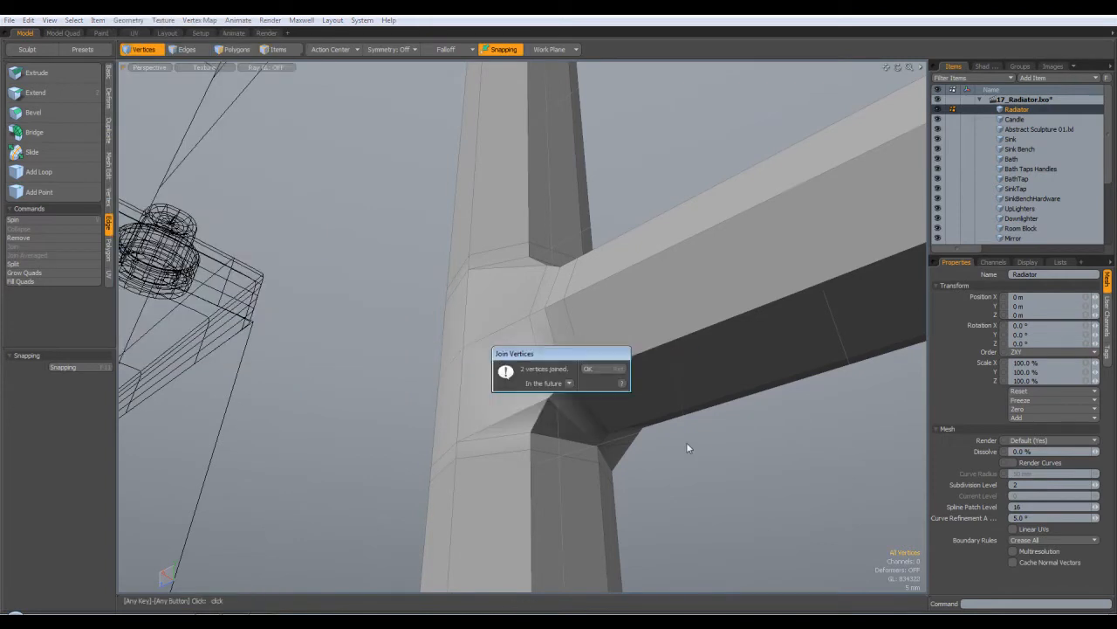
key(Return)
Step: Join the two close vertices at the joint's lower corner on the opposite side of the bottom rail
alt+drag(681, 423, 501, 385)
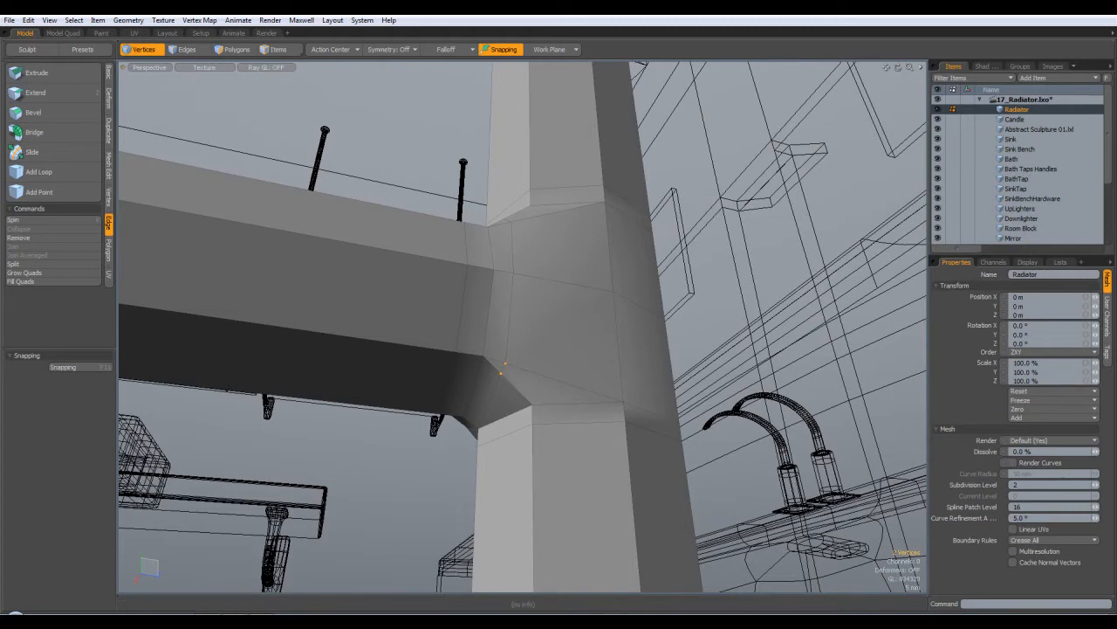
click(109, 22)
mouse_move(116, 23)
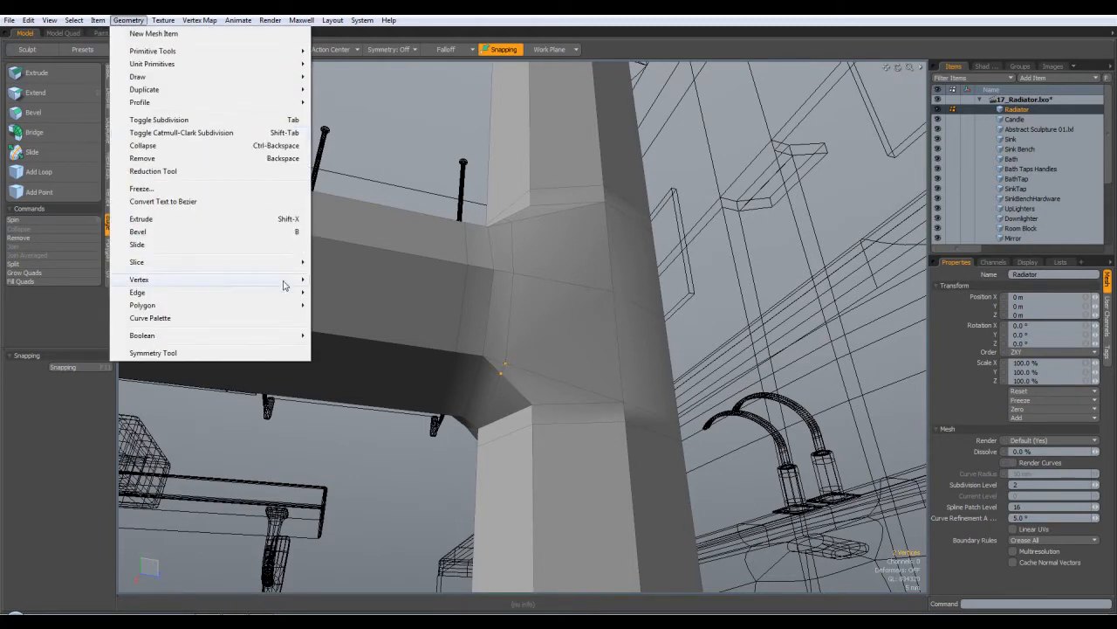
mouse_move(290, 286)
click(343, 360)
click(662, 377)
click(613, 370)
Step: Join the remaining pair of close vertices at the joint's upper corner on that opposite side
alt+drag(607, 301, 568, 341)
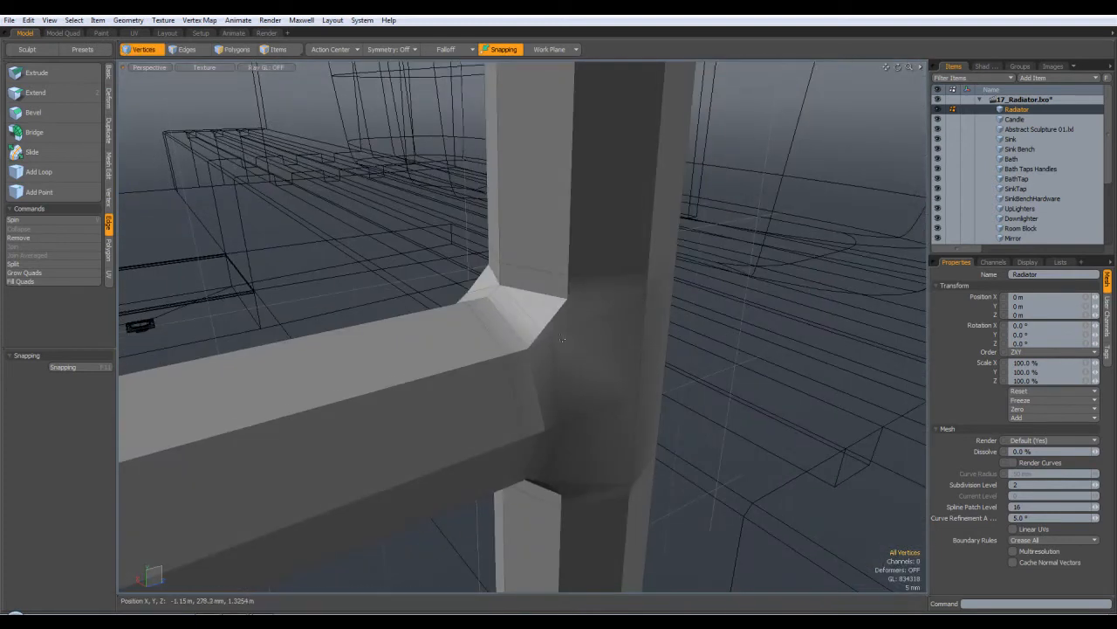
click(163, 20)
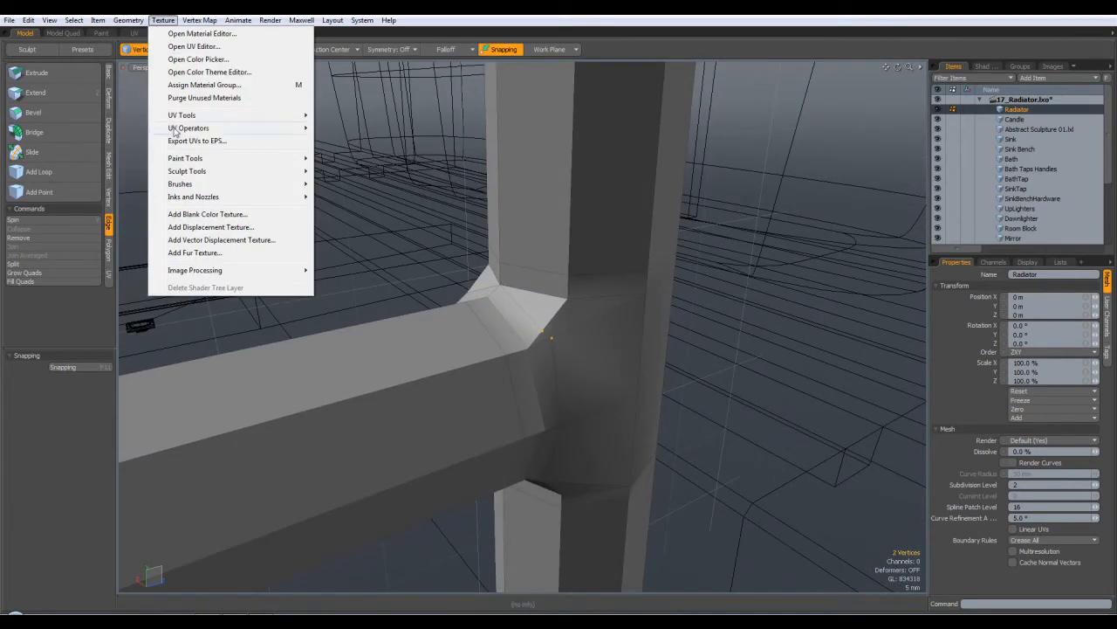
mouse_move(128, 20)
mouse_move(238, 286)
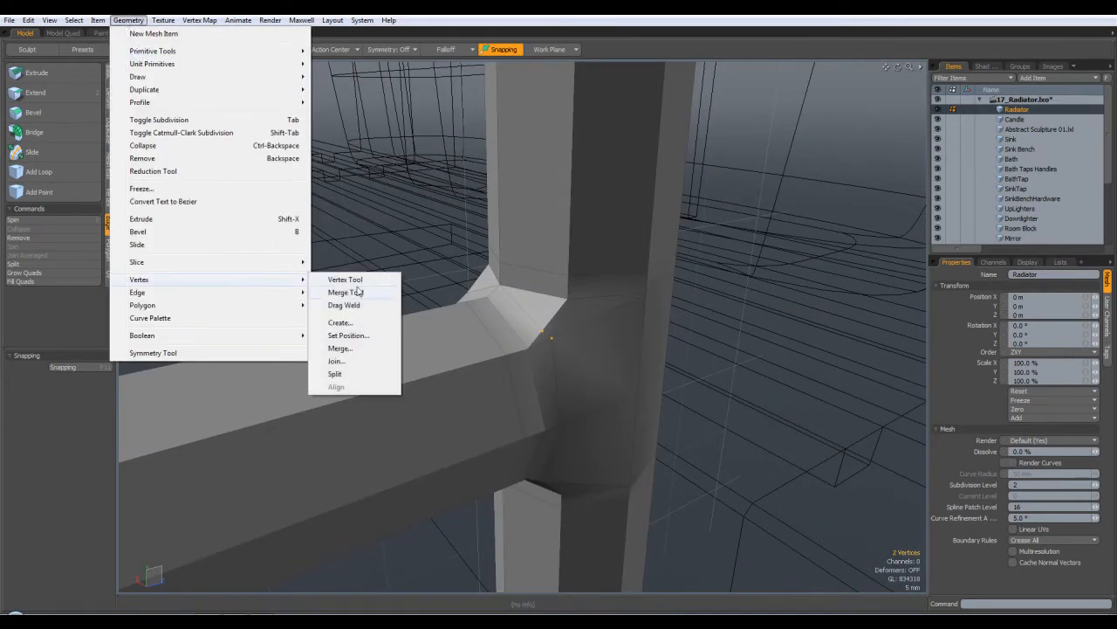
click(361, 365)
click(650, 368)
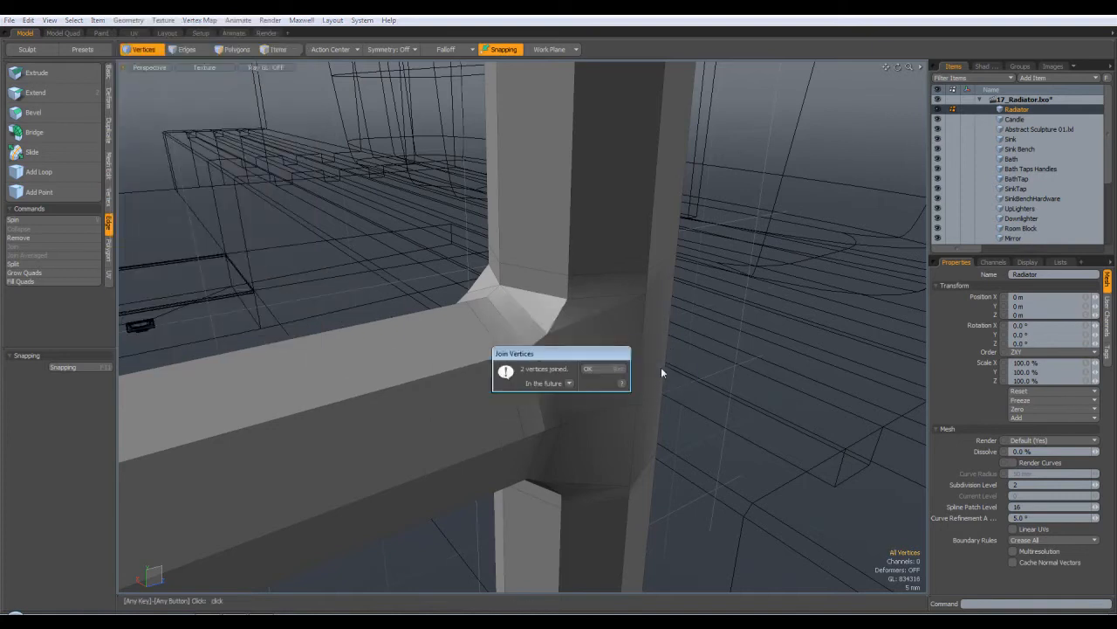
click(613, 368)
Step: Examine the left post joint from all sides, comparing the smoothed surface with the unsmoothed polygons
key(Tab)
alt+drag(734, 356, 564, 263)
scroll(626, 354, down, 5)
key(Tab)
alt+drag(473, 287, 599, 300)
key(Tab)
alt+drag(475, 306, 543, 290)
key(Tab)
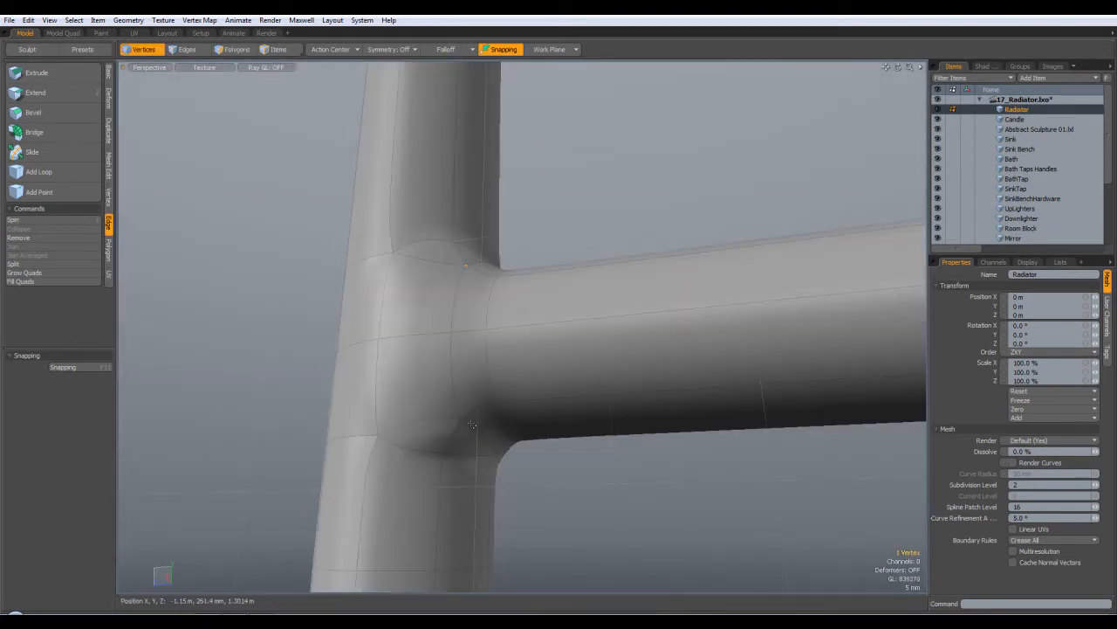
key(Tab)
alt+drag(604, 198, 639, 317)
scroll(611, 288, down, 5)
key(Tab)
scroll(688, 348, down, 5)
scroll(648, 351, down, 3)
scroll(629, 348, up, 5)
scroll(500, 383, up, 3)
alt+drag(500, 382, 561, 419)
key(Tab)
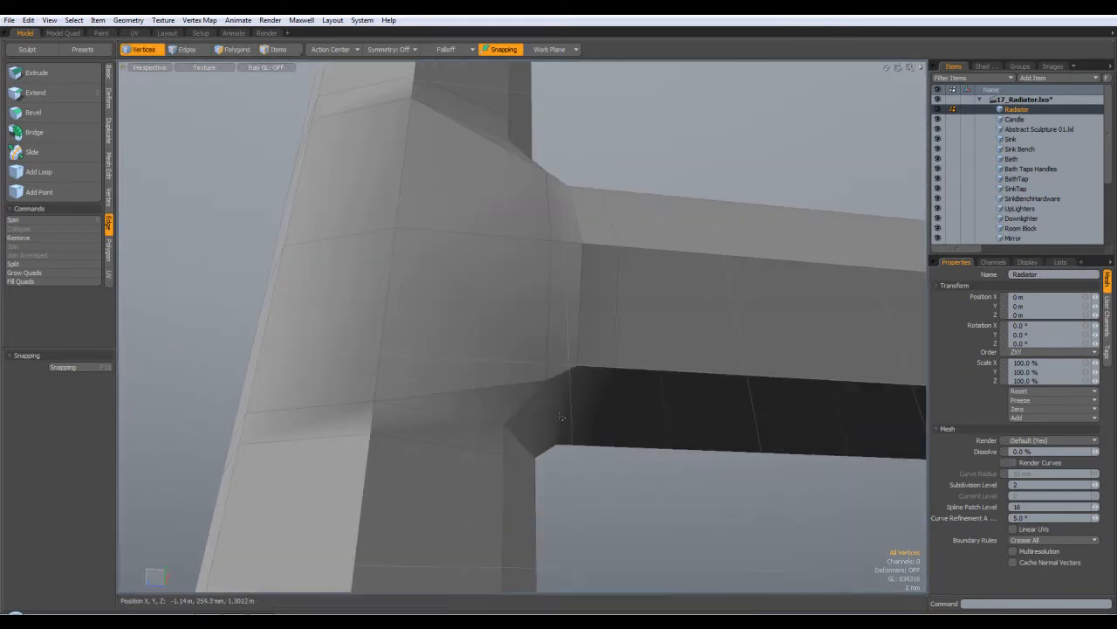
Step: Move the single vertex at the joint's lower corner, beneath the bottom rail, by a slight amount and deselect it
alt+drag(609, 384, 564, 471)
key(w)
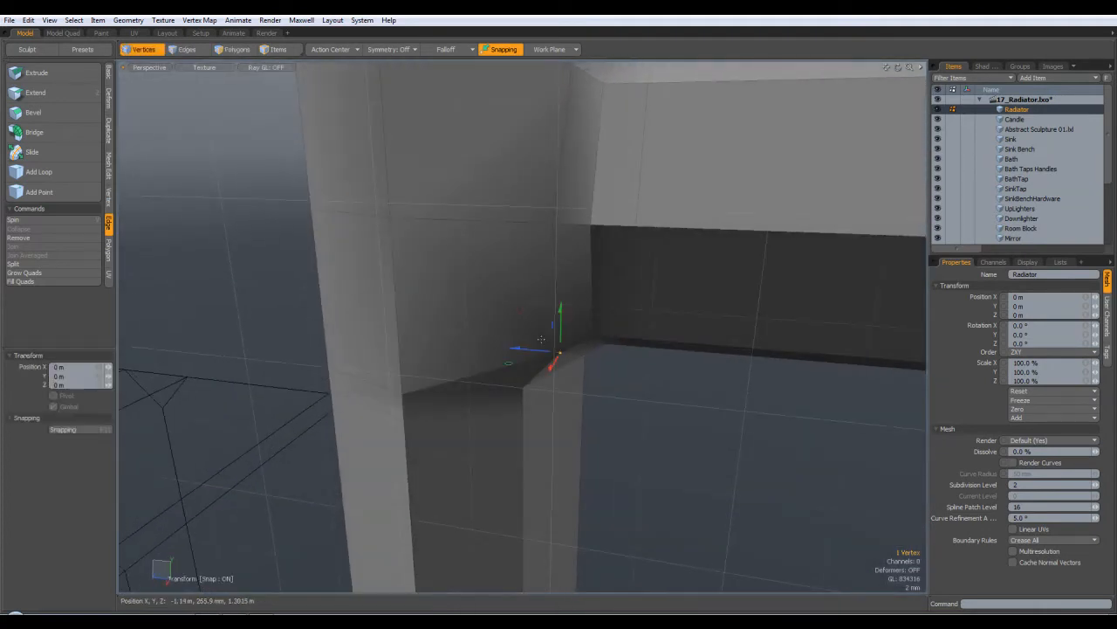
drag(518, 309, 516, 305)
alt+drag(614, 382, 552, 320)
key(Escape)
key(Escape)
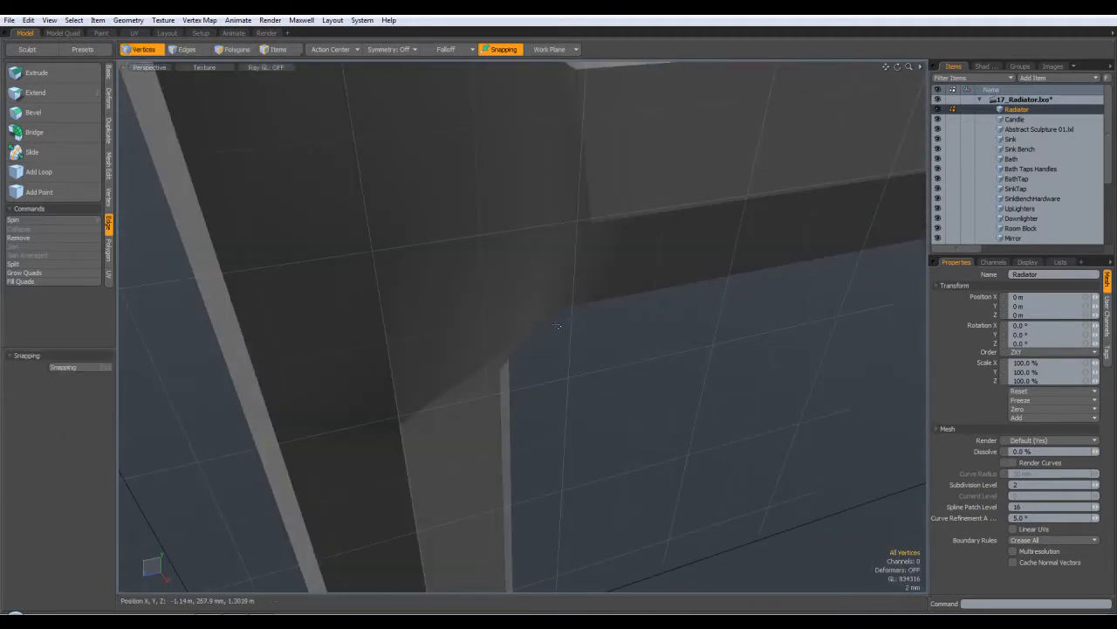
alt+drag(510, 431, 642, 312)
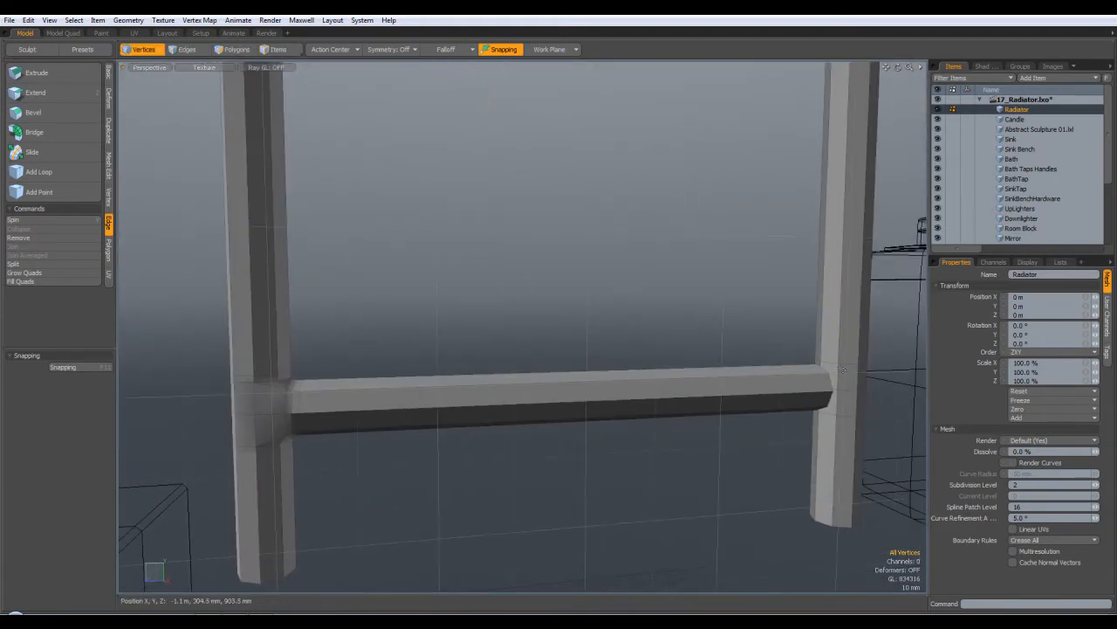
alt+shift+drag(340, 70, 398, 306)
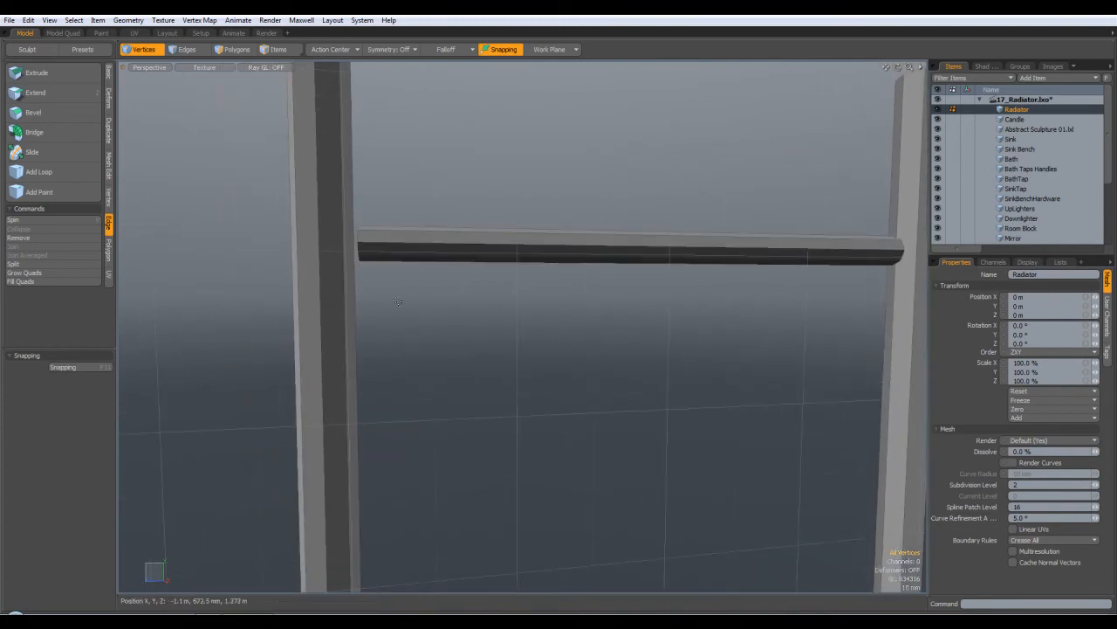
alt+drag(776, 198, 357, 315)
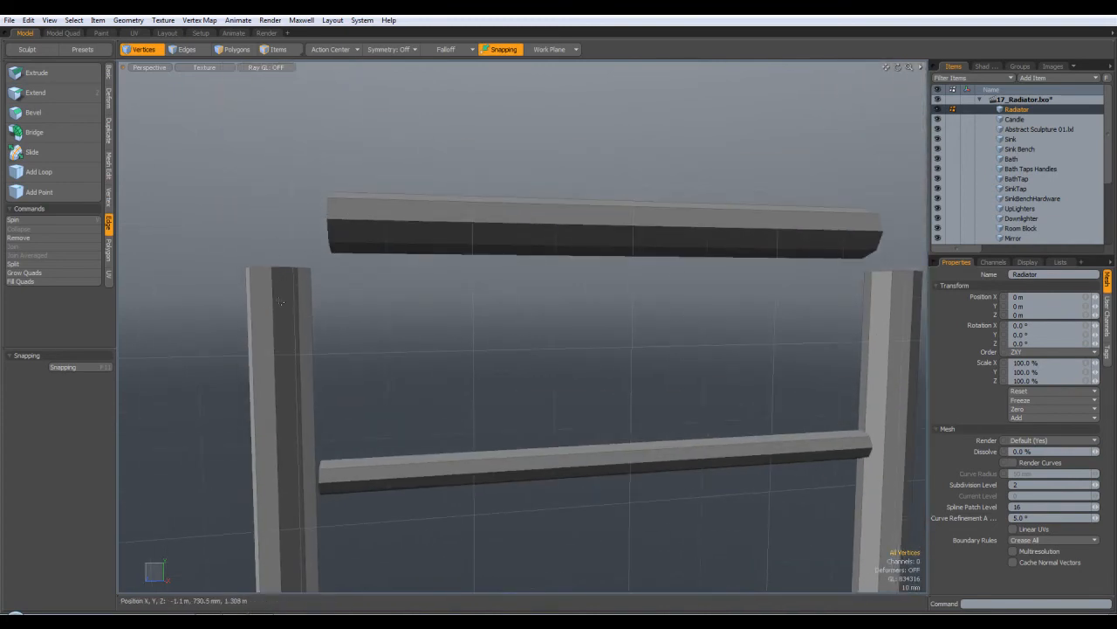
alt+drag(341, 244, 422, 428)
alt+drag(517, 423, 392, 489)
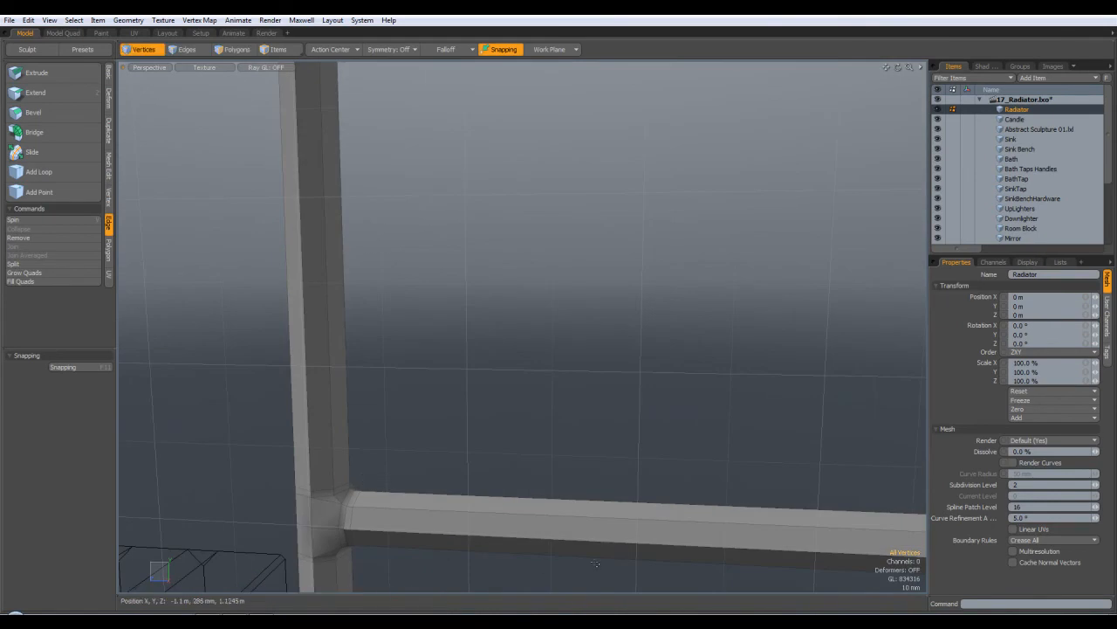